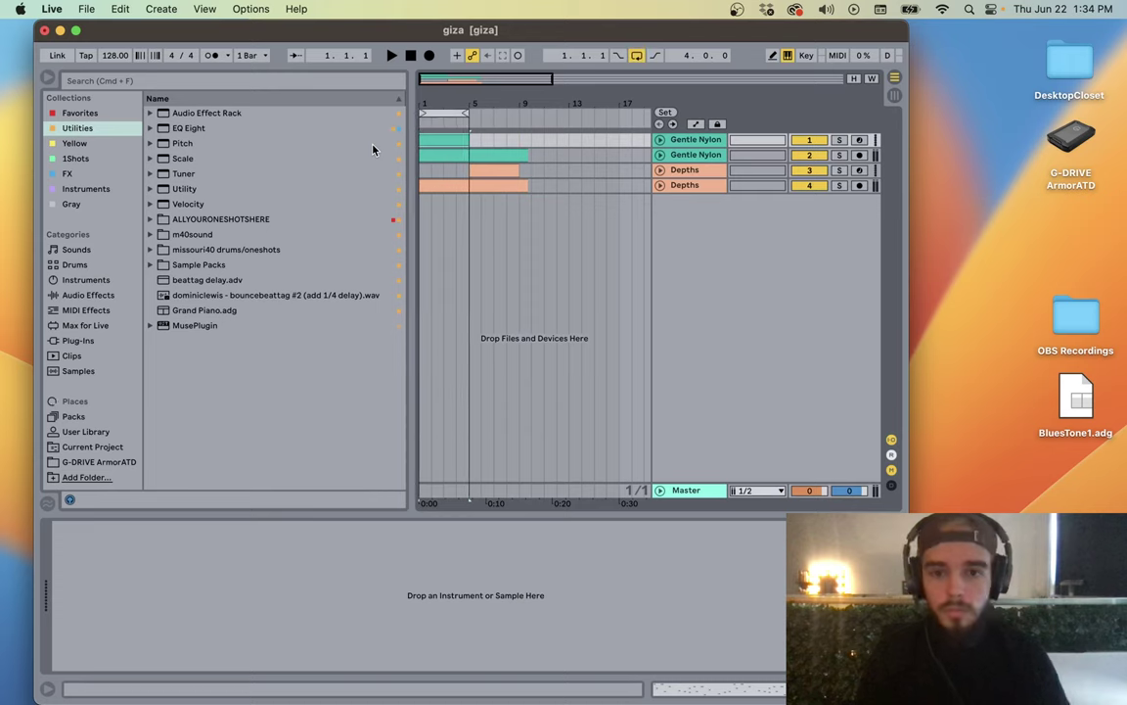
Step: Unfold both Depths tracks and the Gentle Nylon audio track, stop playback and select the Depths audio clip
left_click_drag(422, 98, 423, 137)
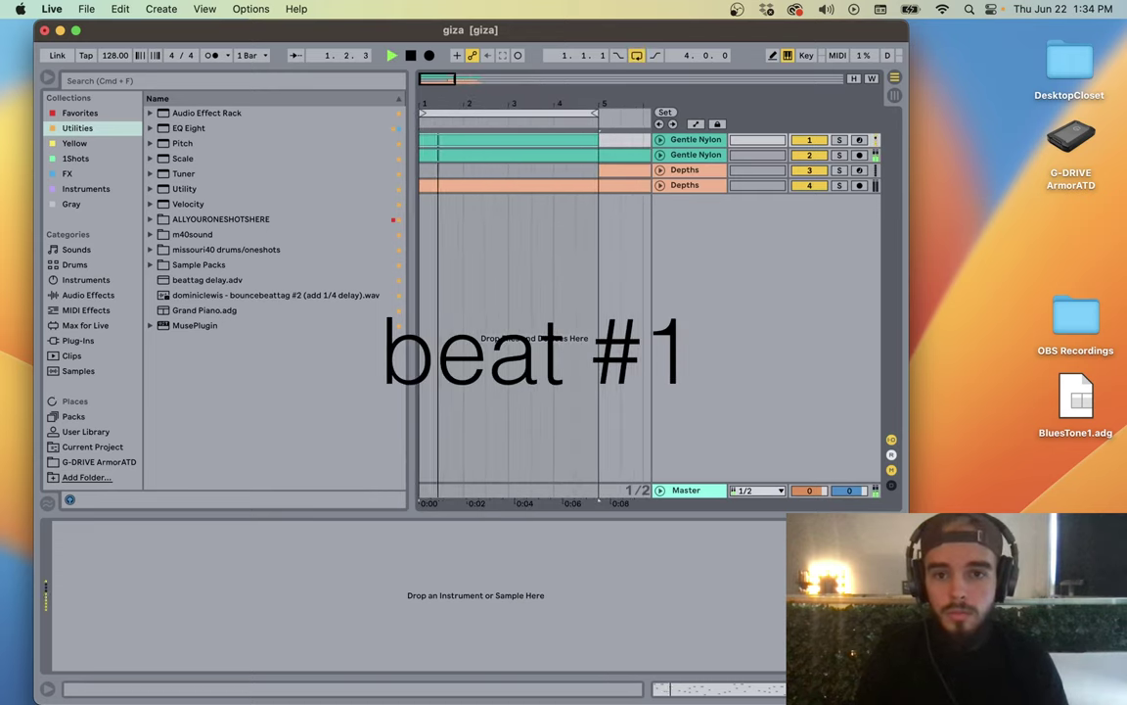
left_click(660, 170)
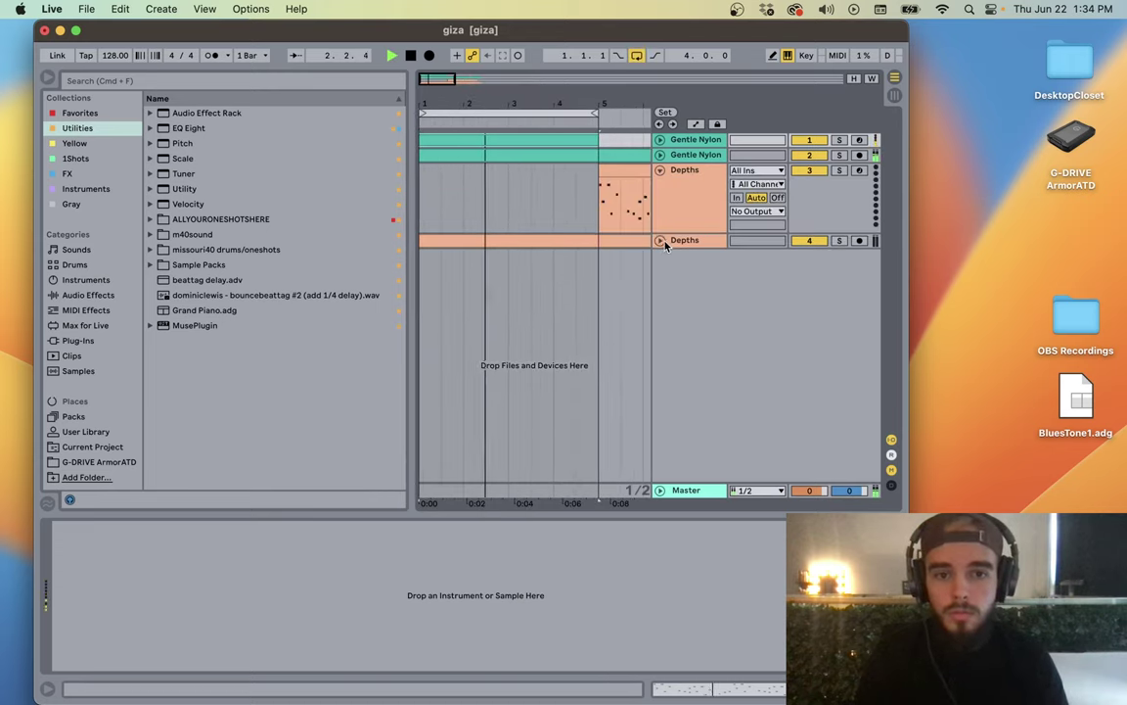
left_click(659, 240)
left_click(661, 154)
left_click_drag(609, 96, 608, 57)
key("space")
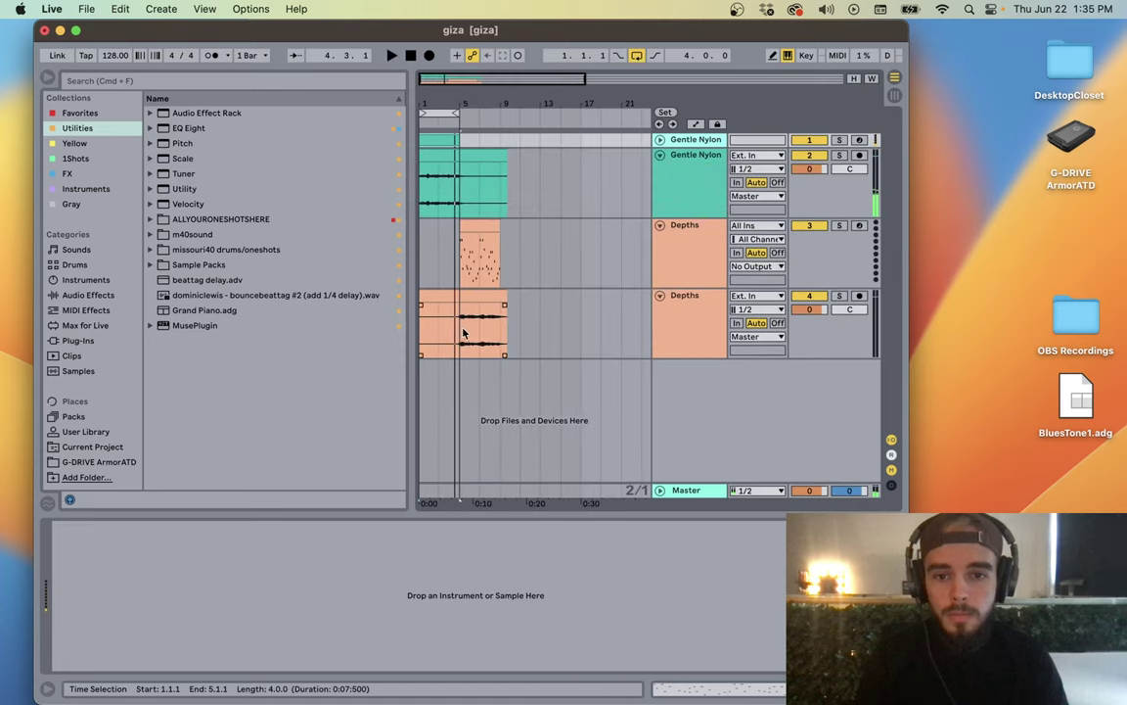
left_click(445, 314)
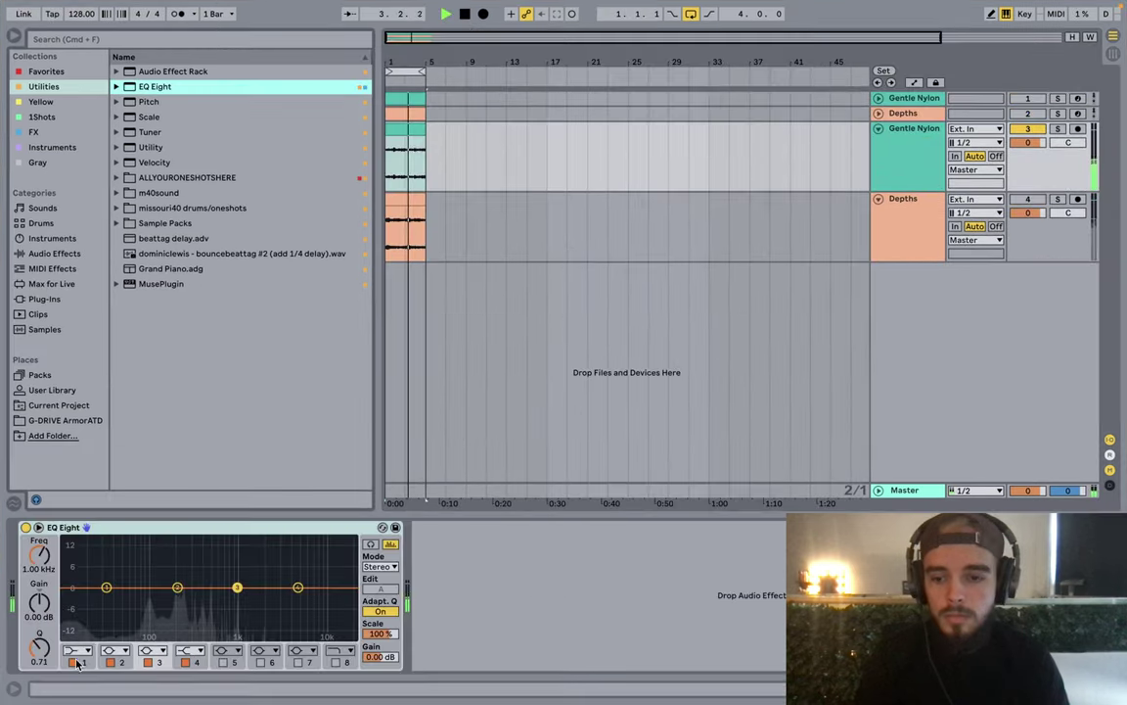
Step: Set a low cut at about 156 Hz in the Gentle Nylon track's EQ Eight and lower the high-cut frequency on the Depths track's EQ
left_click(76, 650)
left_click(73, 568)
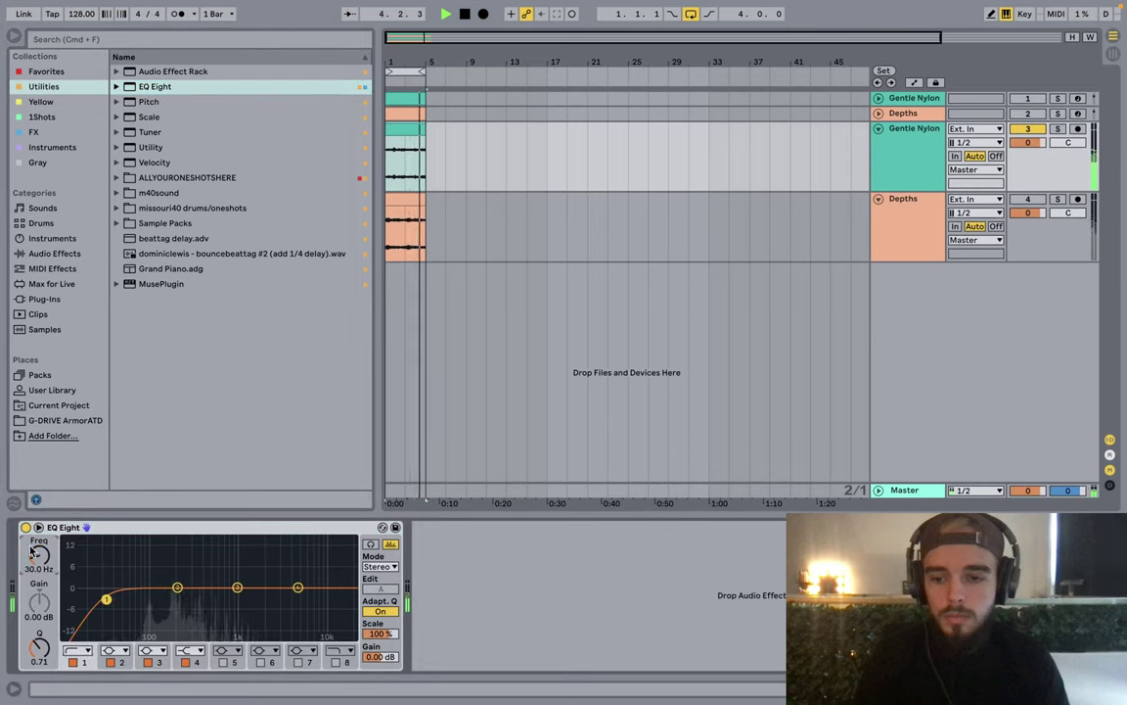
left_click_drag(38, 556, 38, 523)
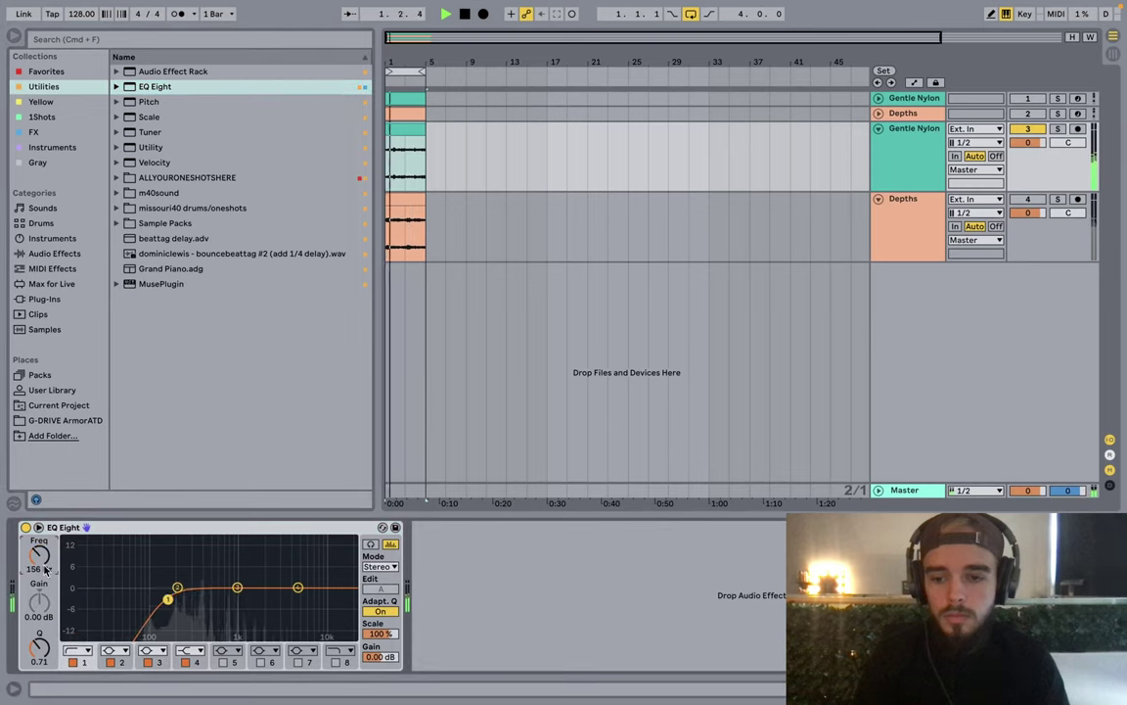
left_click_drag(165, 599, 165, 592)
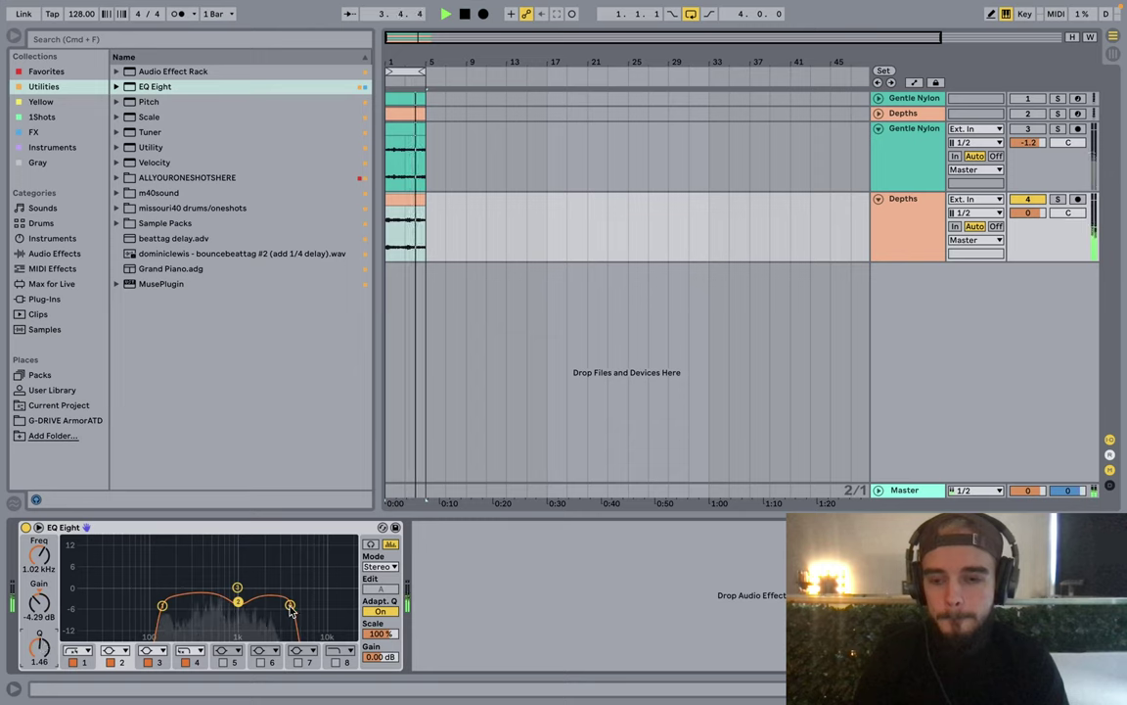
left_click_drag(291, 610, 280, 604)
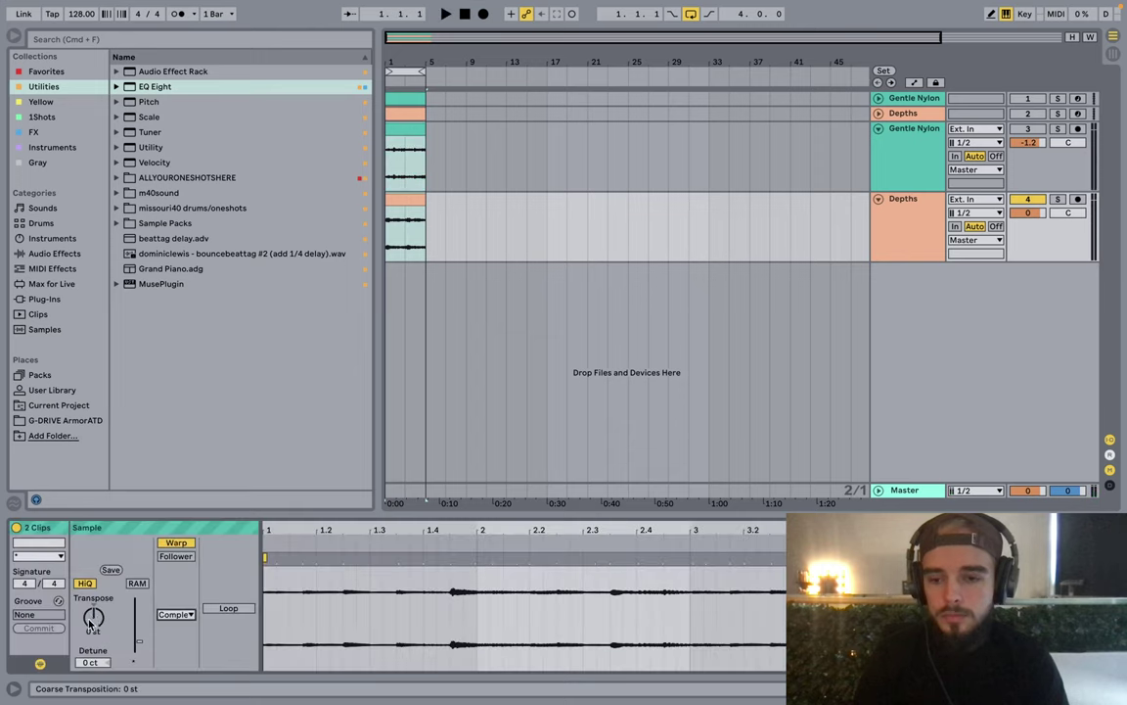
Step: Transpose the two selected audio clips by -4 semitones and play them back
left_click_drag(94, 617, 94, 624)
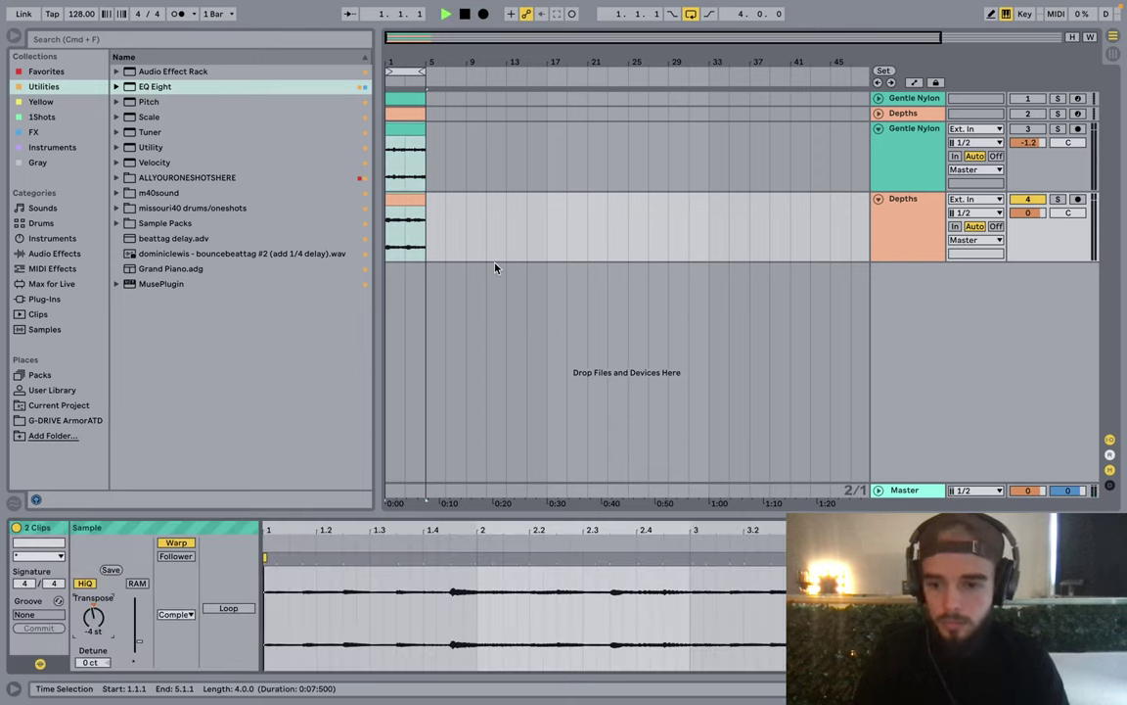
key("space")
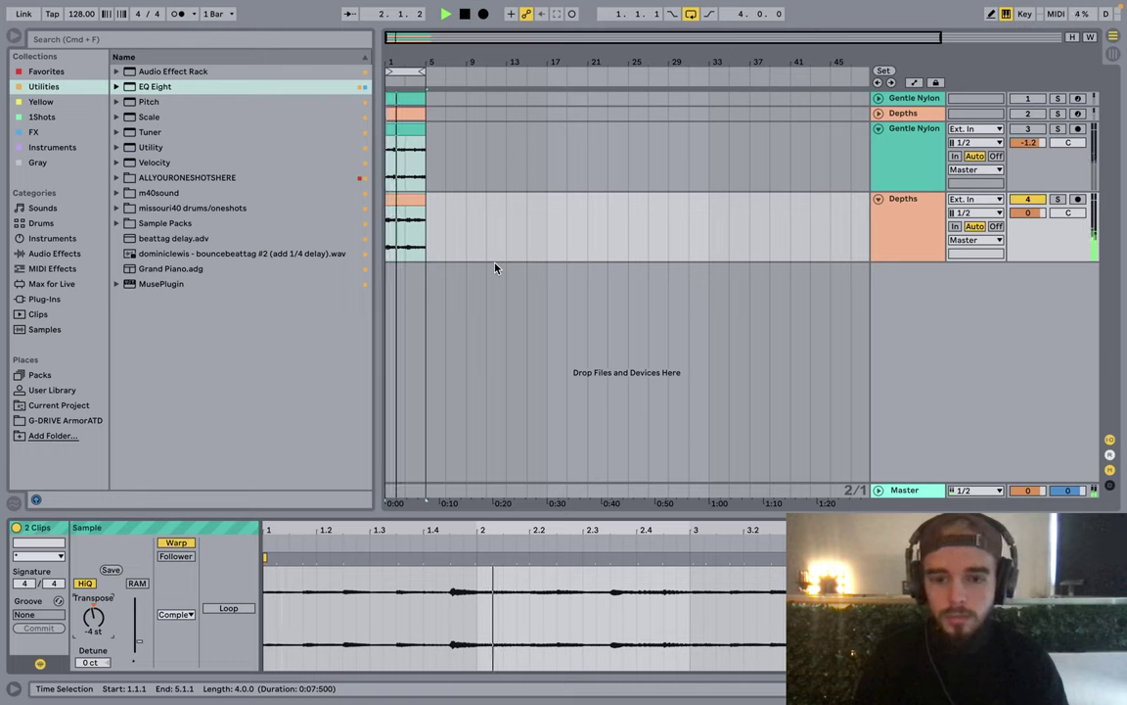
Step: Set band 2 of the Depths track's EQ Eight to about 758 Hz and -6.82 dB, and lower the heat in Little Radiator
left_click(920, 213)
key("shift+Tab")
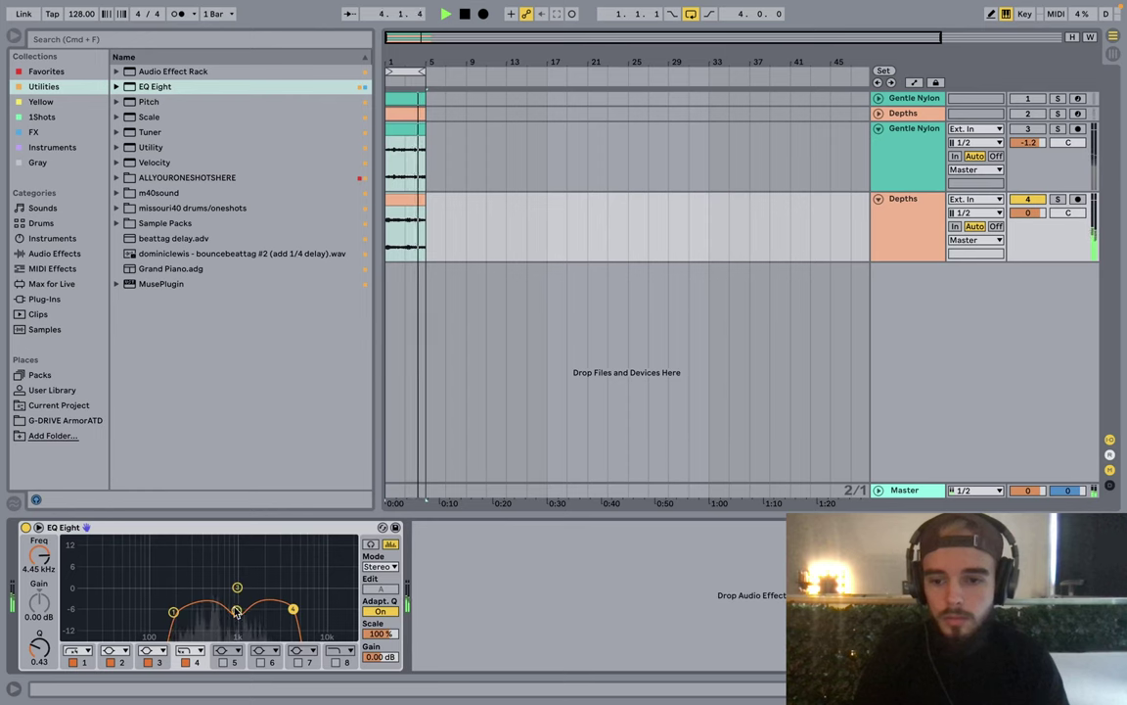
left_click(236, 610)
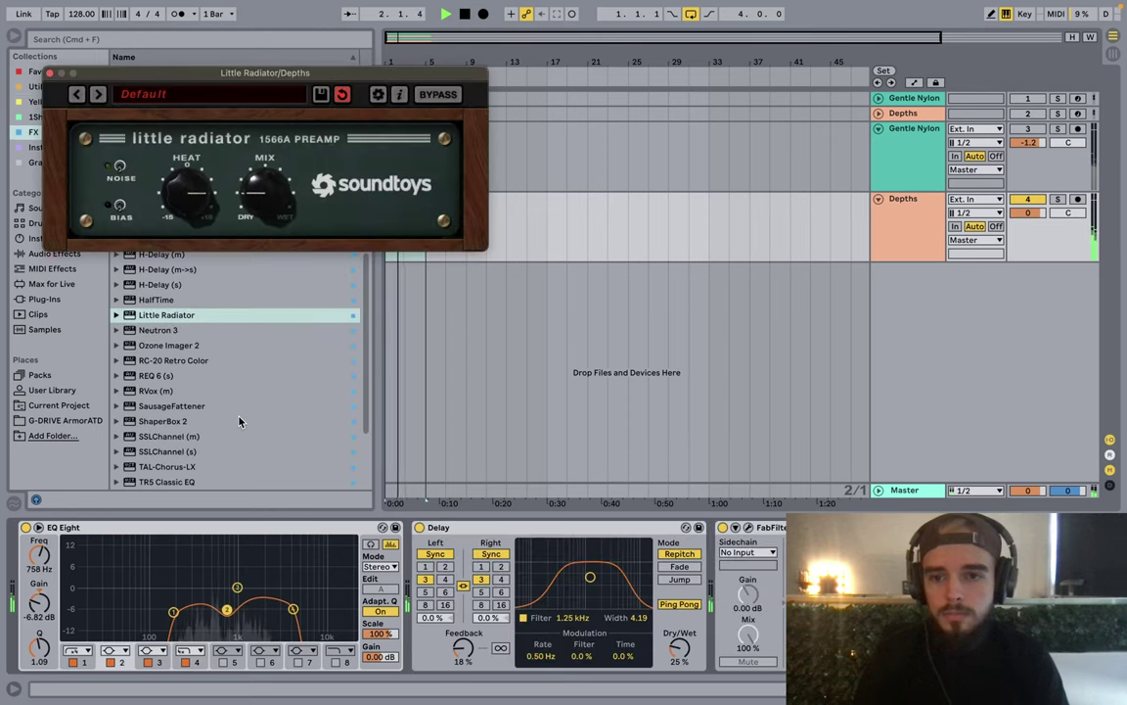
left_click_drag(187, 206, 186, 234)
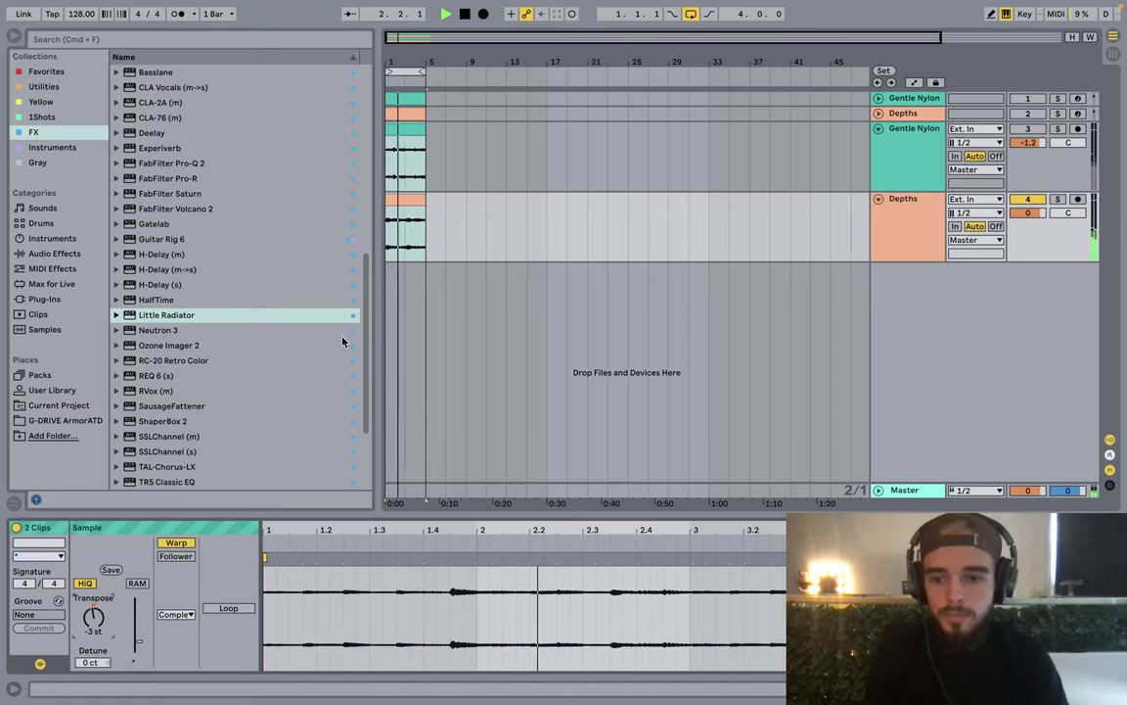
Step: Restart playback, show the Depths track's devices, and set the high cut of the Gentle Nylon track's EQ Eight to 16 kHz
key("space")
key("space")
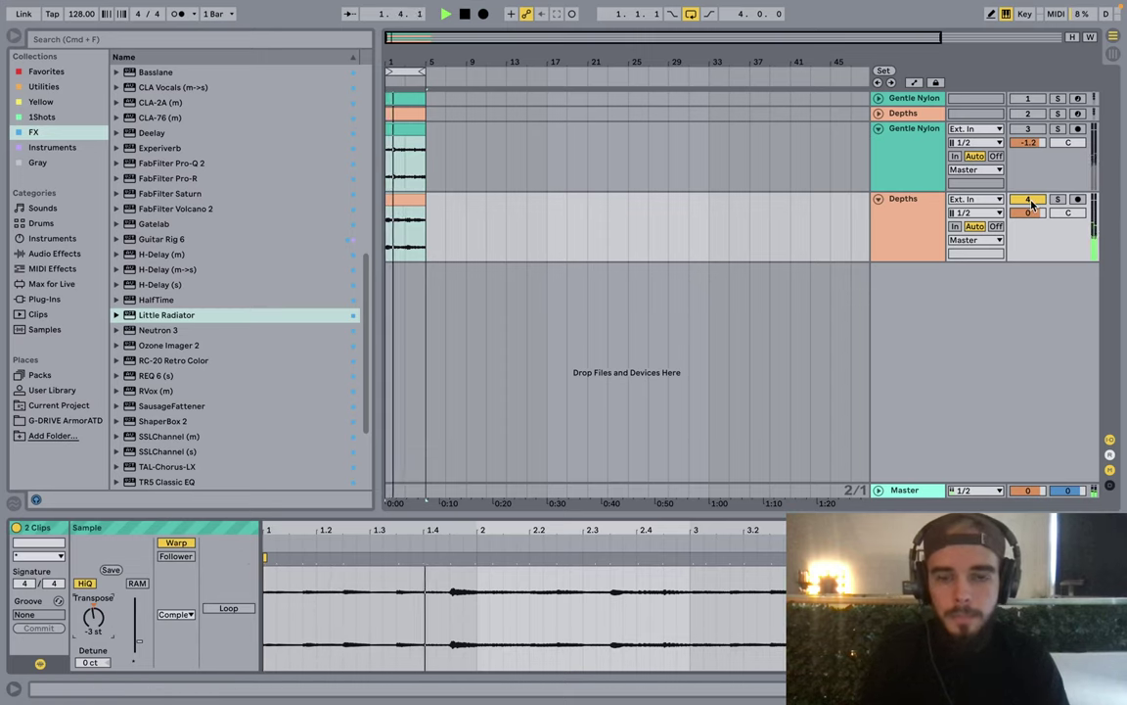
left_click(919, 224)
key("shift+Tab")
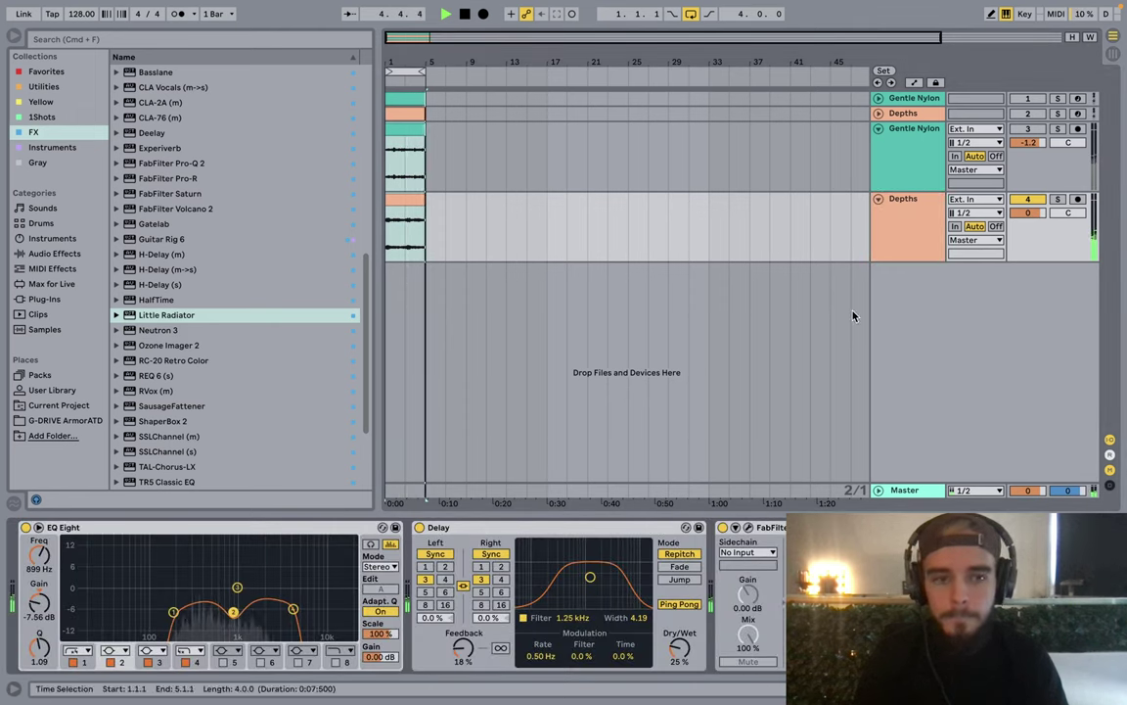
left_click_drag(320, 600, 340, 600)
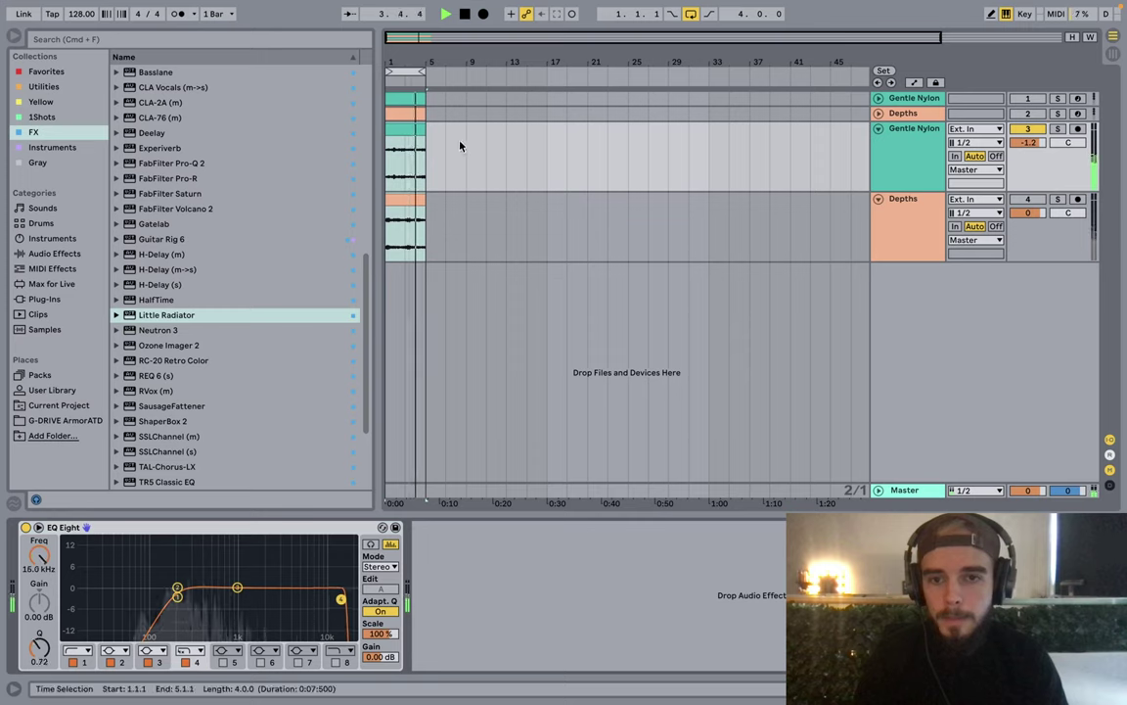
Step: Duplicate the first two bars of the Gentle Nylon audio clip over bars 3 and 4, and consolidate all four bars into one clip
left_click_drag(405, 161, 327, 164)
key("super+d")
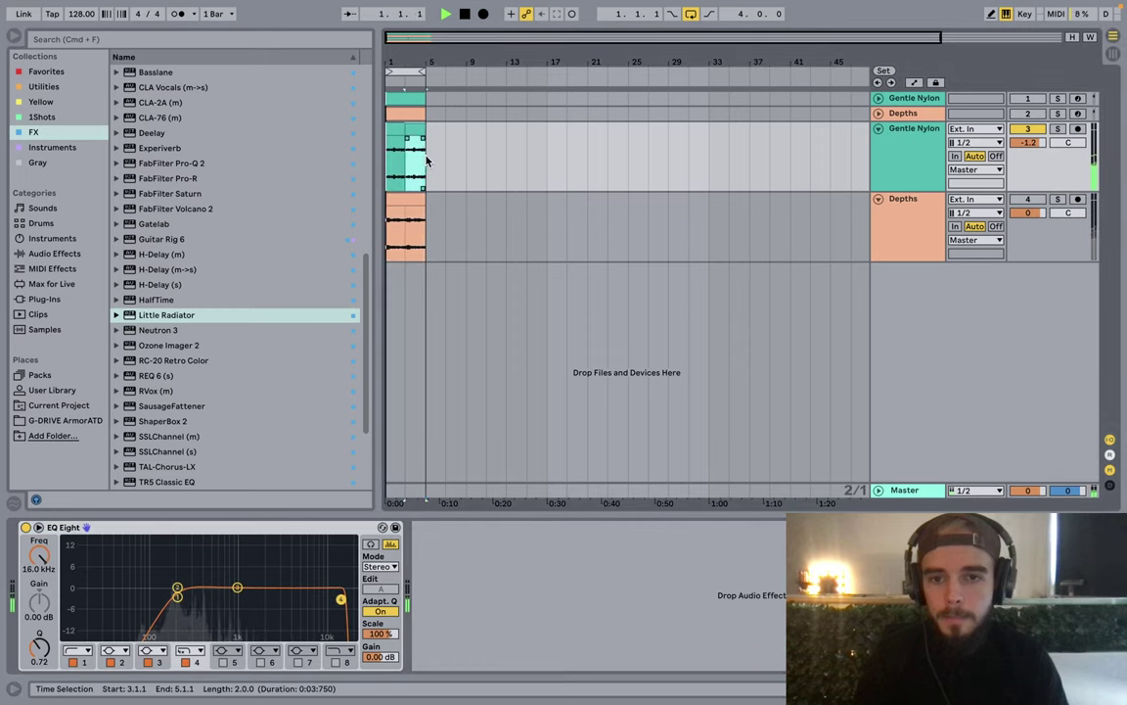
left_click_drag(425, 161, 351, 165)
key("super+j")
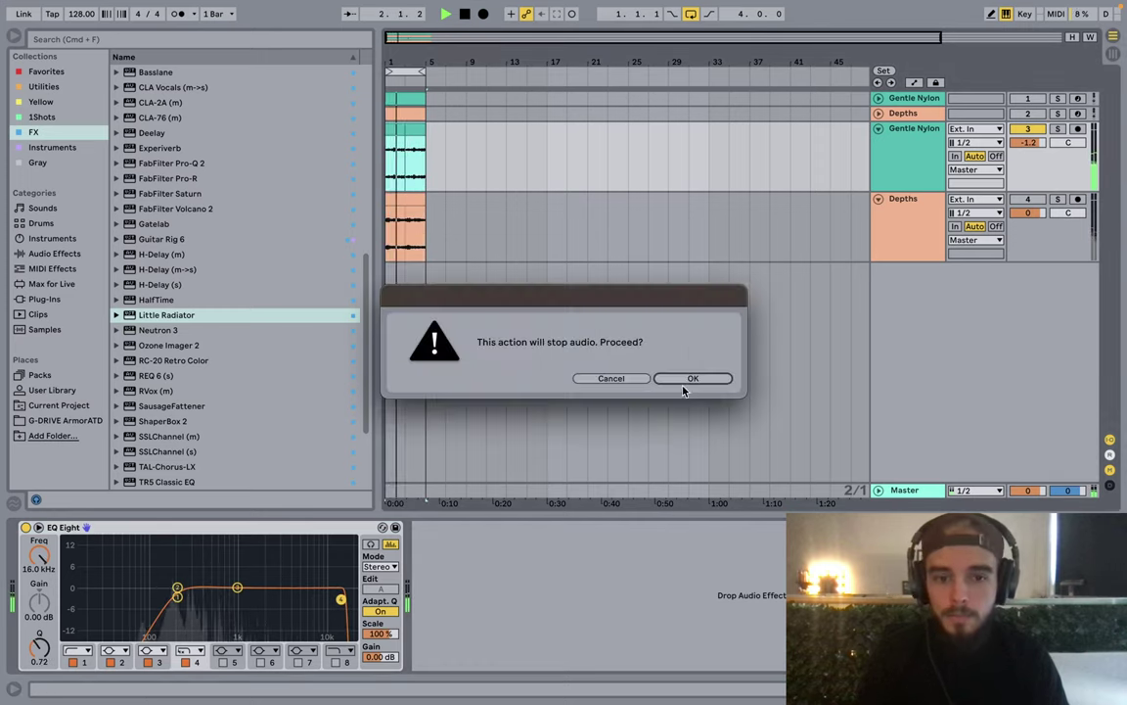
left_click(687, 380)
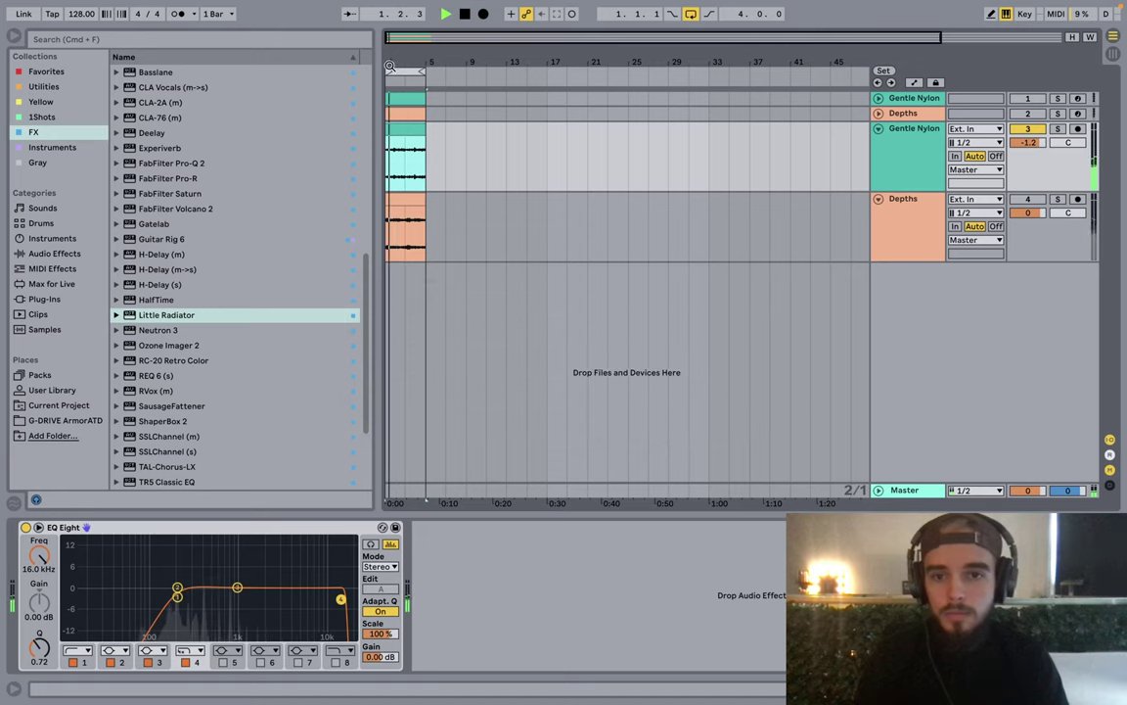
Step: Raise the Noise amount in RC-20 Retro Color on the Depths track and shift its Digital balance from rate toward bits
left_click_drag(389, 65, 402, 69)
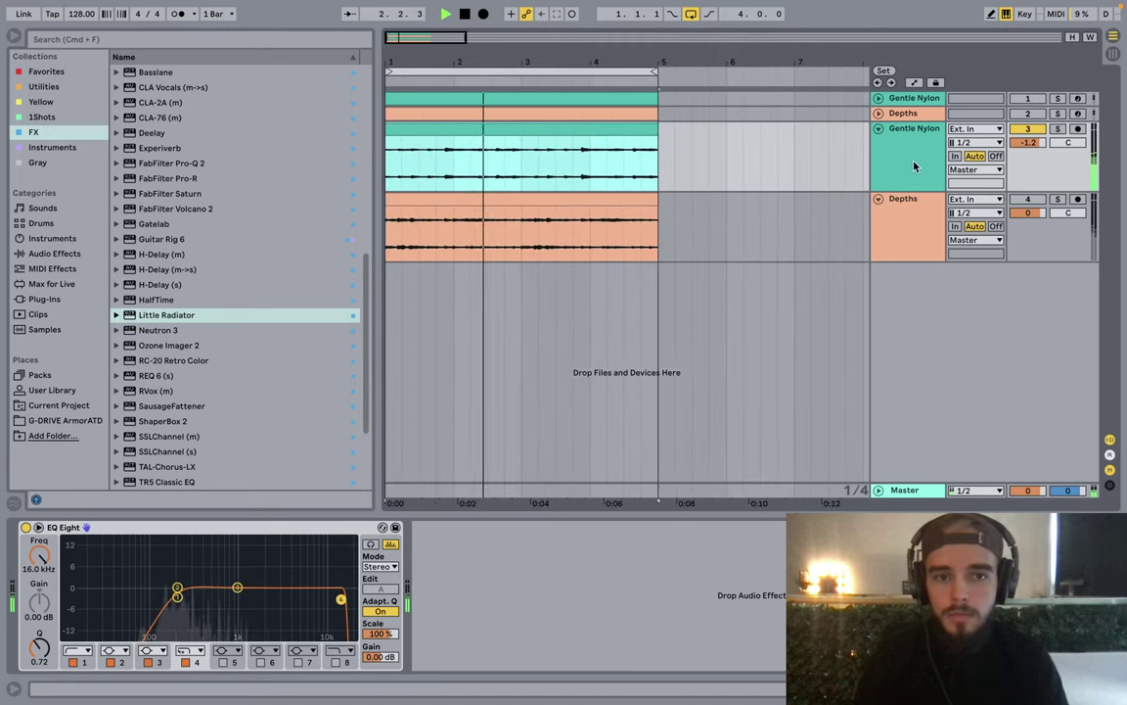
scroll(253, 421, "down", 5)
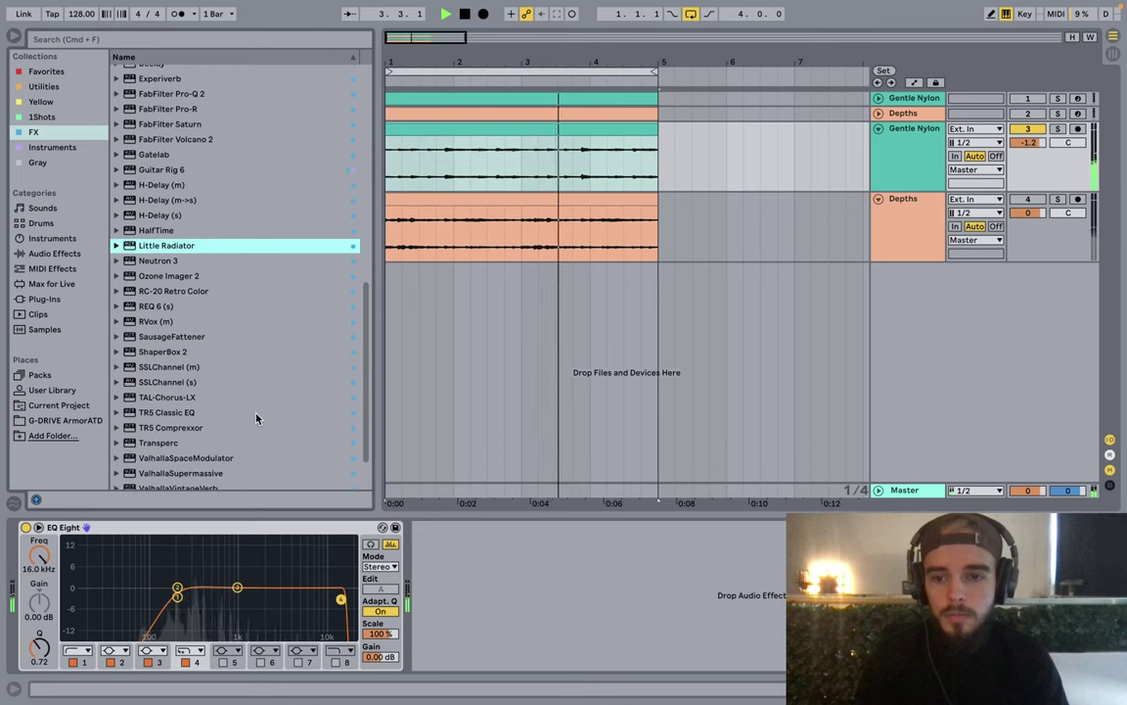
scroll(224, 270, "up", 10)
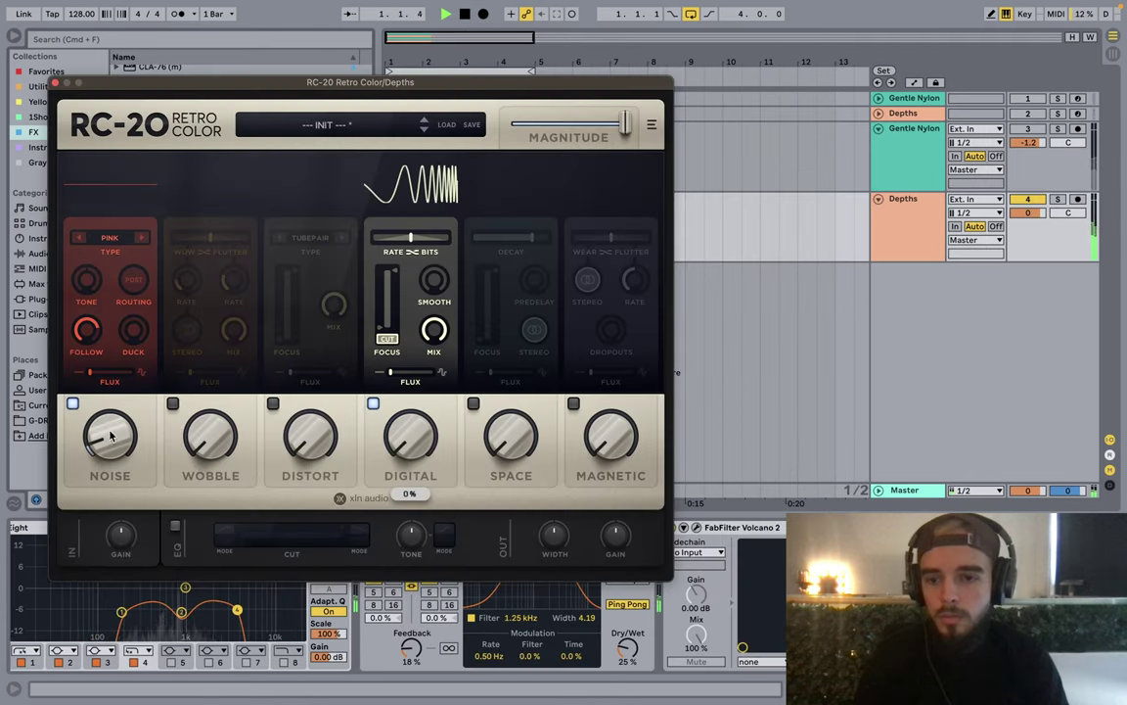
left_click_drag(111, 437, 110, 377)
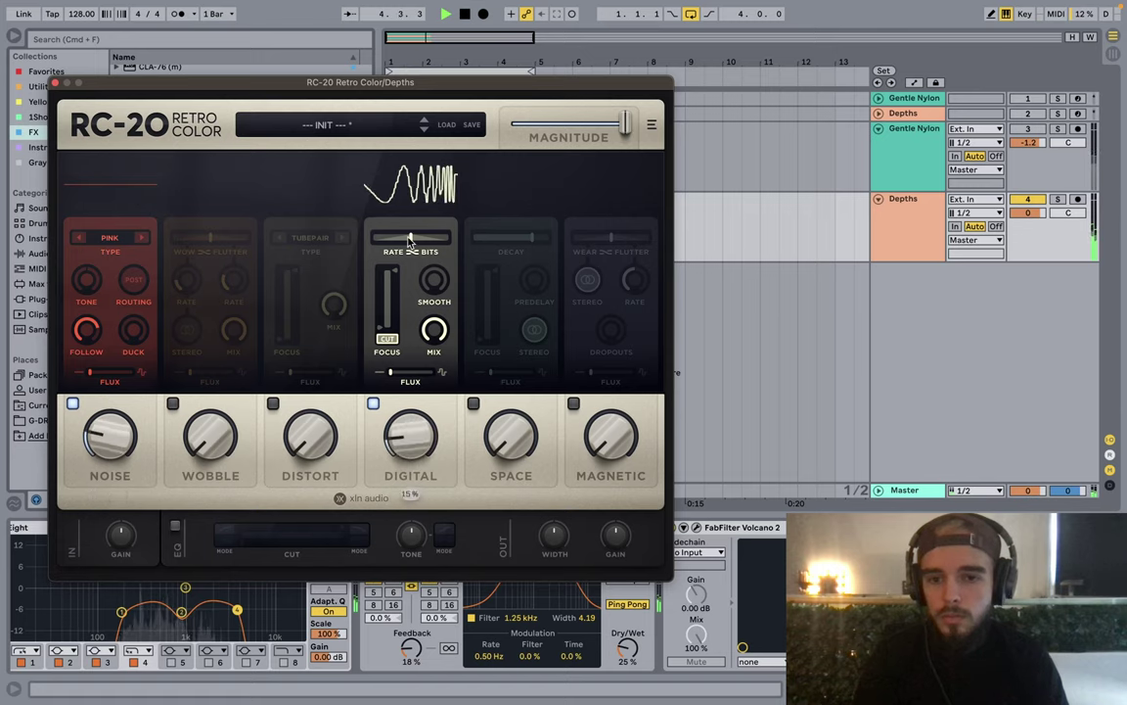
left_click_drag(410, 242, 429, 237)
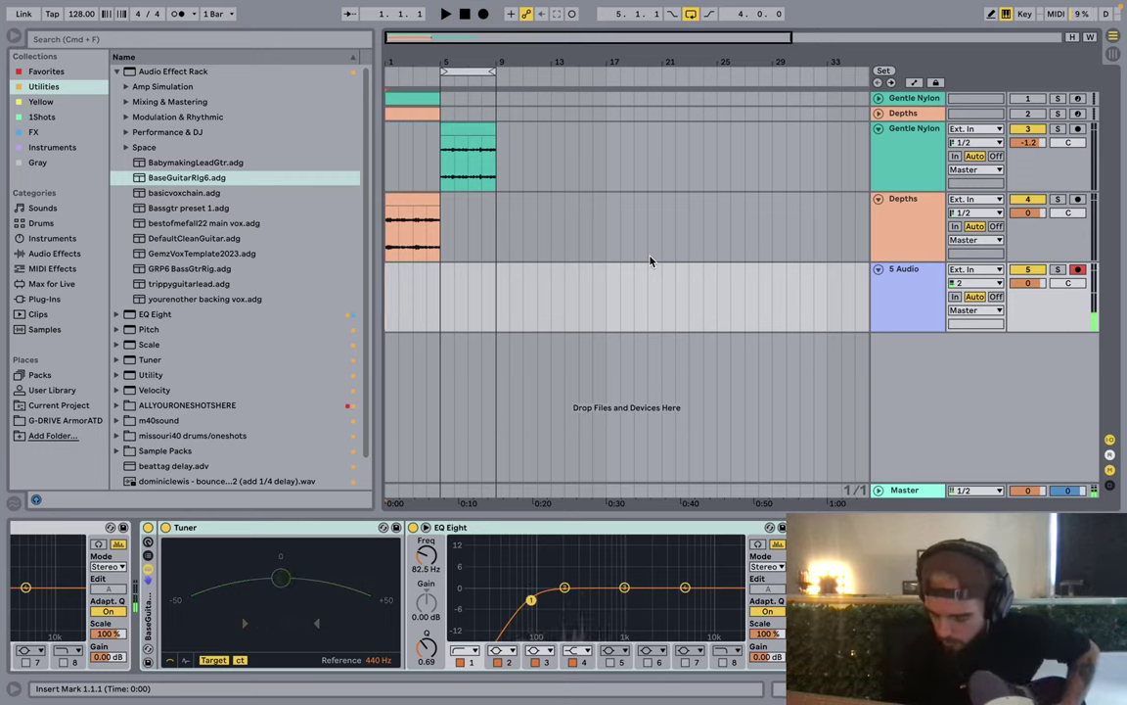
Step: Record a new take on the armed 5 Audio track with the BaseGuitarRIg6 chain
key("F9")
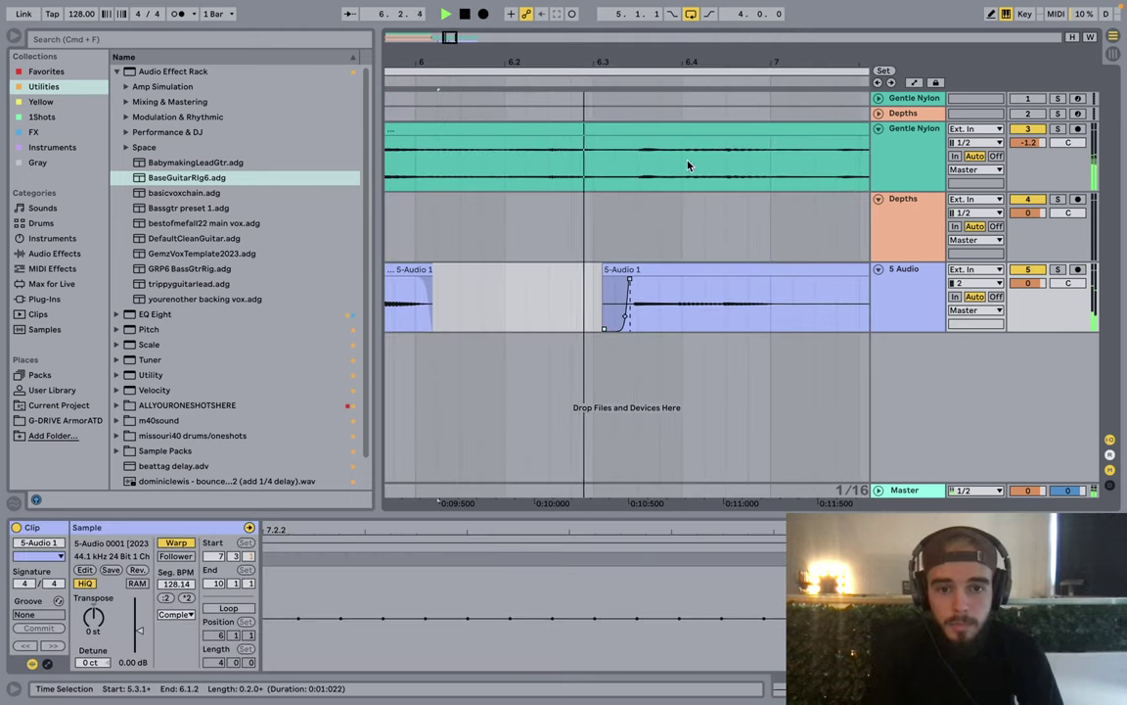
Step: Examine the warp markers and timing of the 5-Audio 1 clip that starts at bar 6.3
left_click(665, 269)
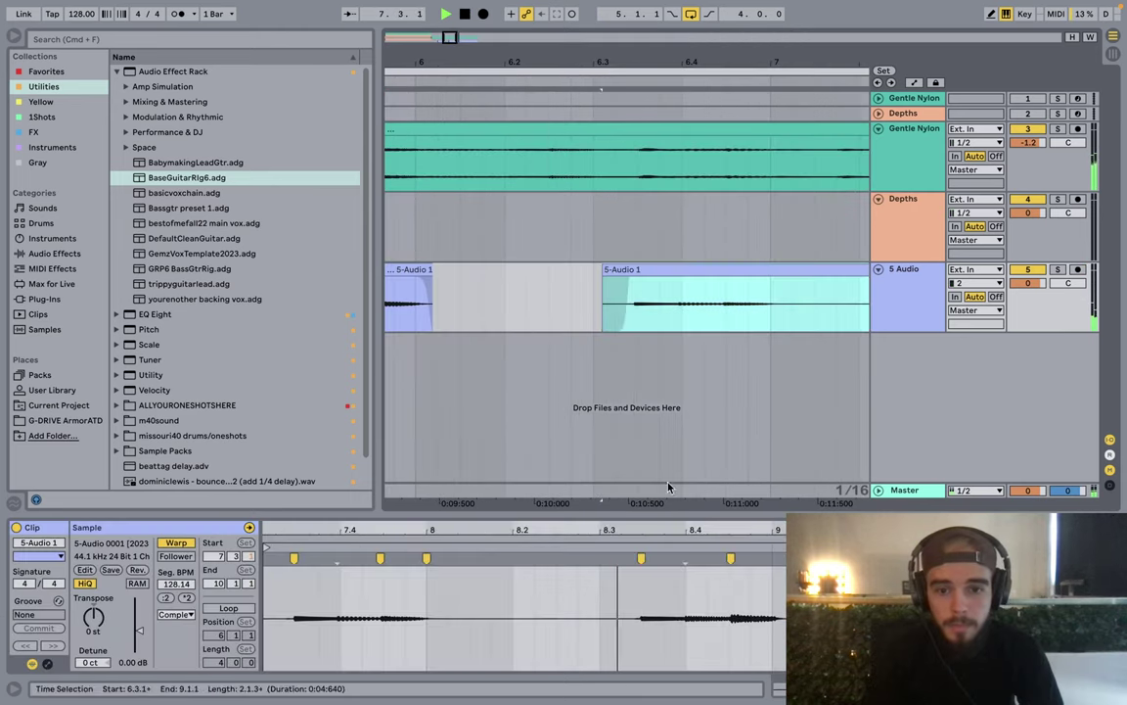
mouse_move(295, 538)
left_mouse_down()
mouse_move(388, 525)
mouse_move(394, 558)
left_mouse_up()
key("space")
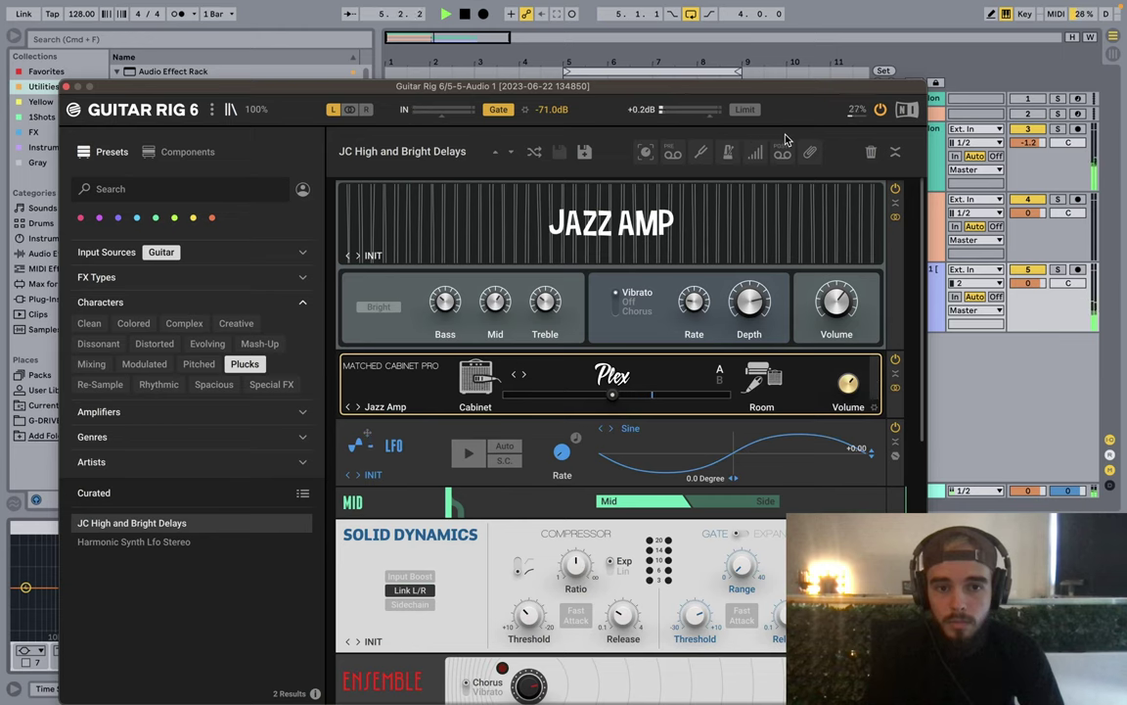
Step: Review the effect modules in Guitar Rig 6's JC High and Bright Delays preset and close the plug-in window
scroll(858, 489, "down", 10)
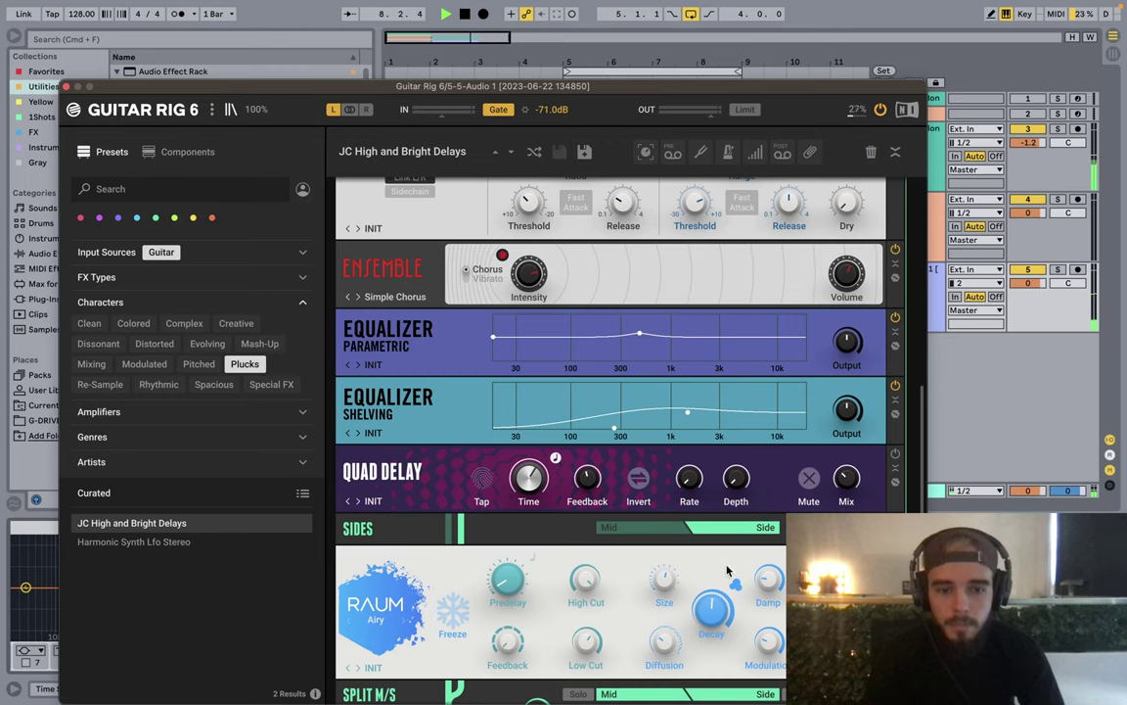
scroll(450, 509, "down", 3)
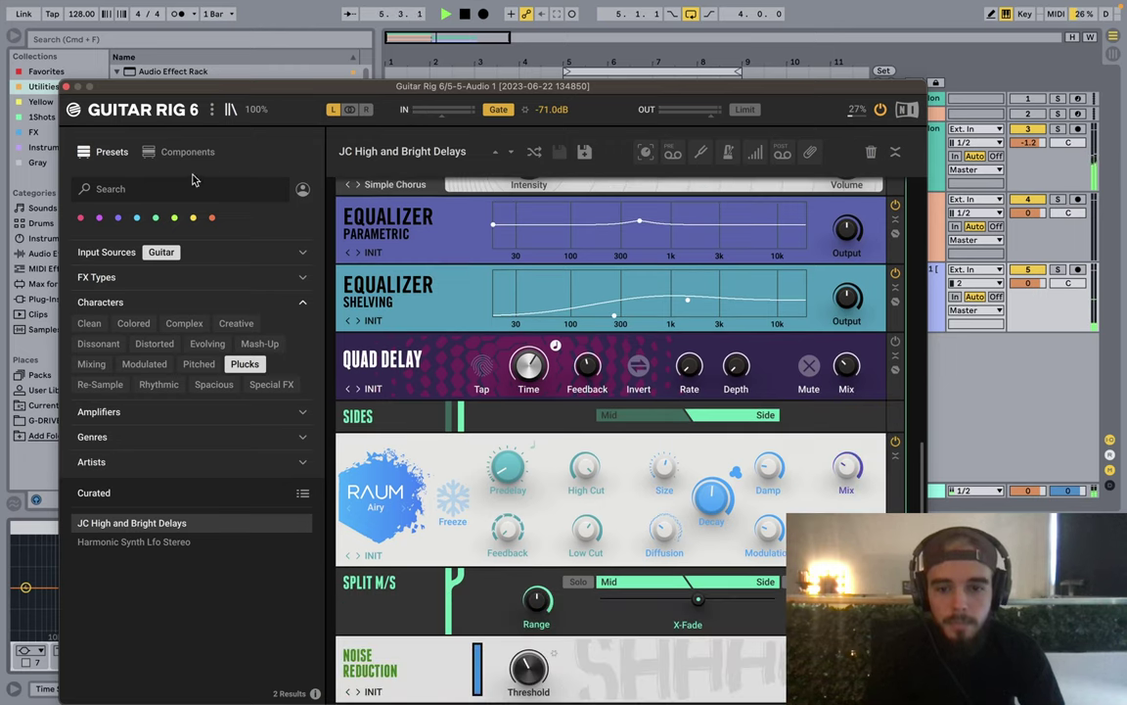
key("super+w")
Step: Raise the low cut in FabFilter Pro-Q 2 on the 5-Audio track to just above 200 Hz
left_click(911, 319)
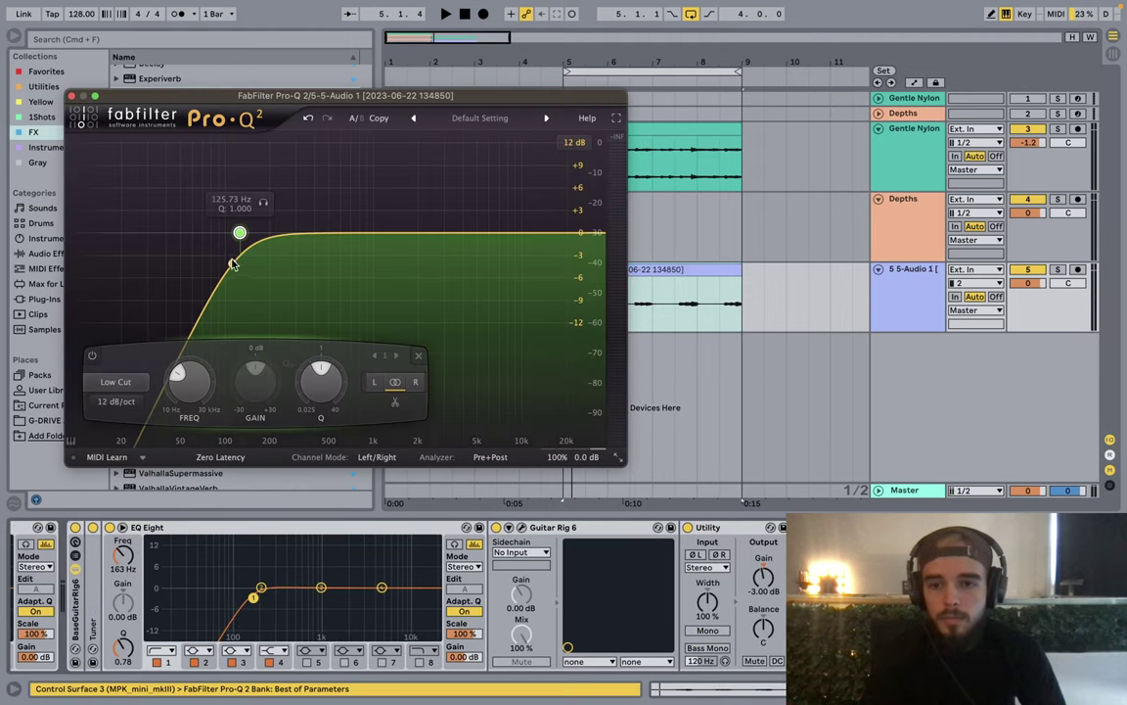
left_click_drag(240, 233, 285, 220)
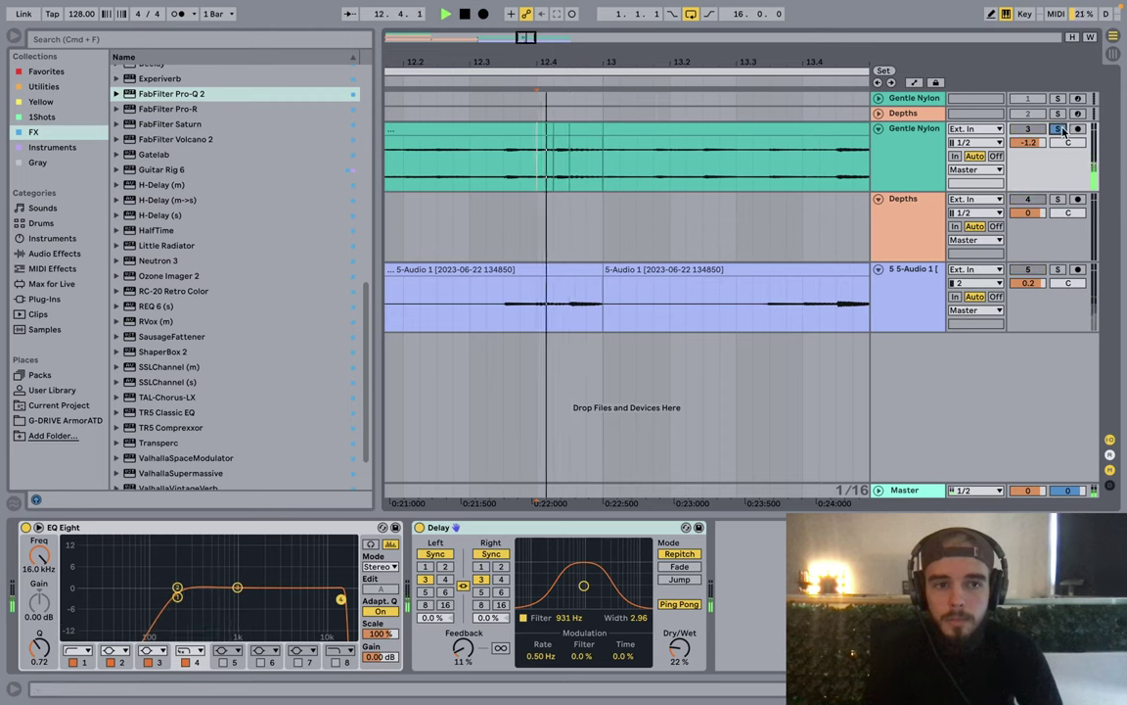
Step: Duplicate the selected Gentle Nylon section from 10.3.1 to 13.1.1 in the arrangement
left_click_drag(609, 67, 640, 37)
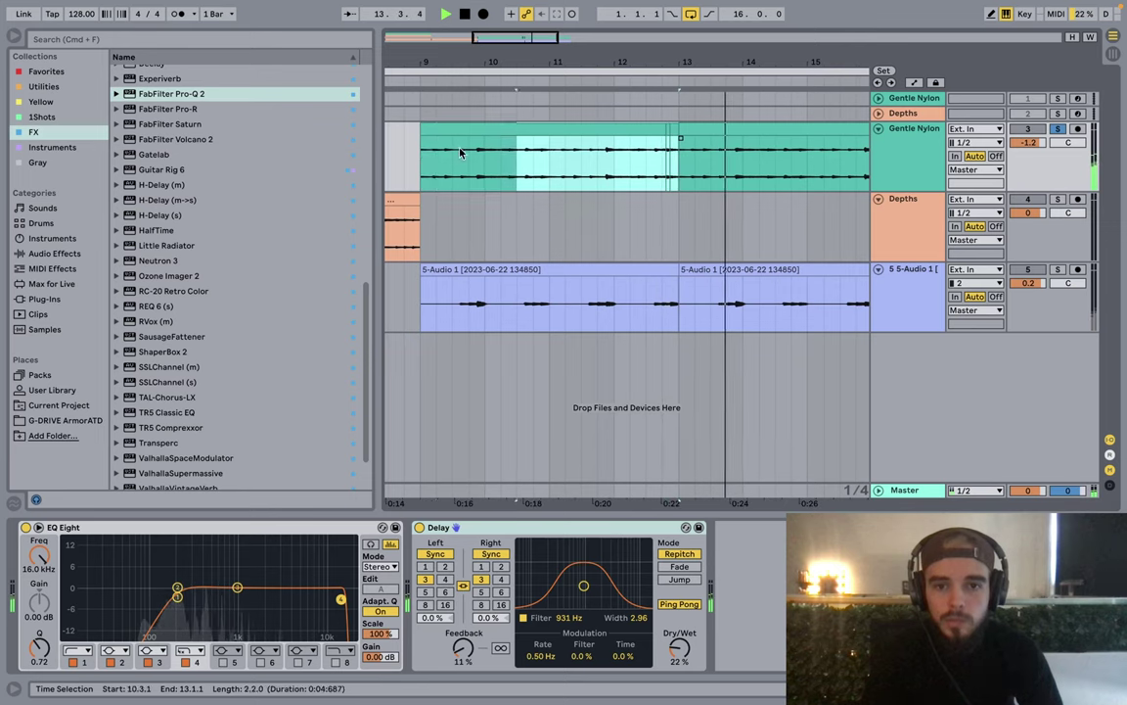
key("super+d")
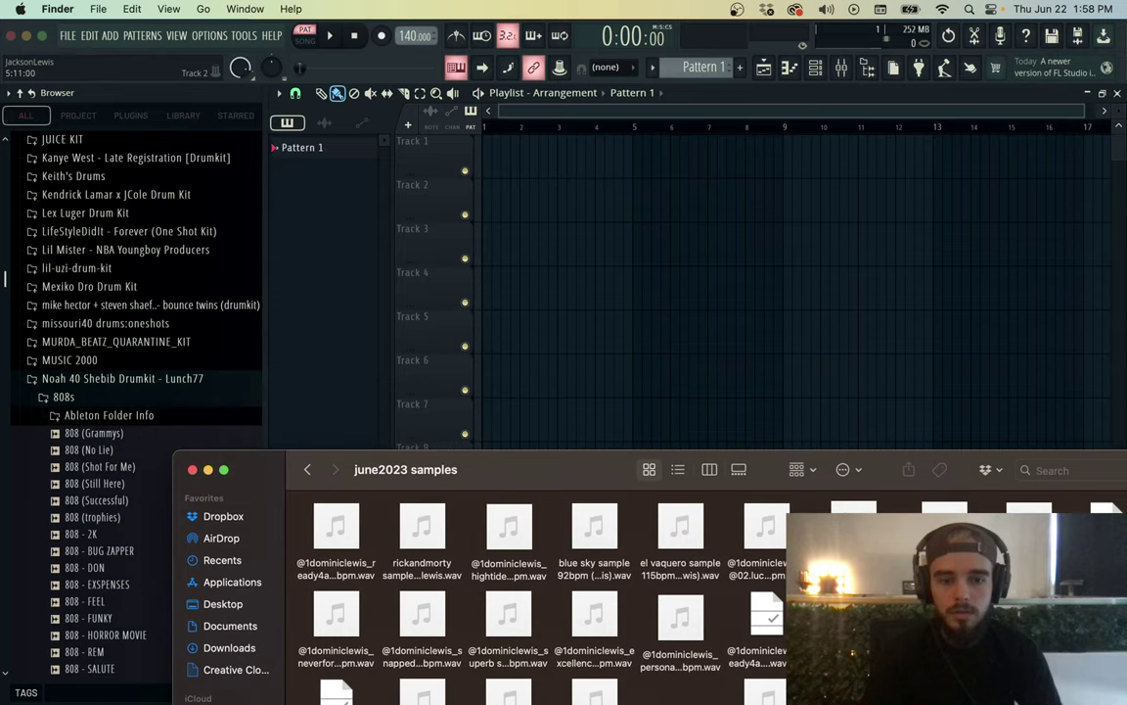
Step: Switch to FL Studio, place "giza sample for fl 128" at the start of playlist Track 1 and set the tempo to 128
left_click_drag(861, 607, 489, 157)
left_click(208, 471)
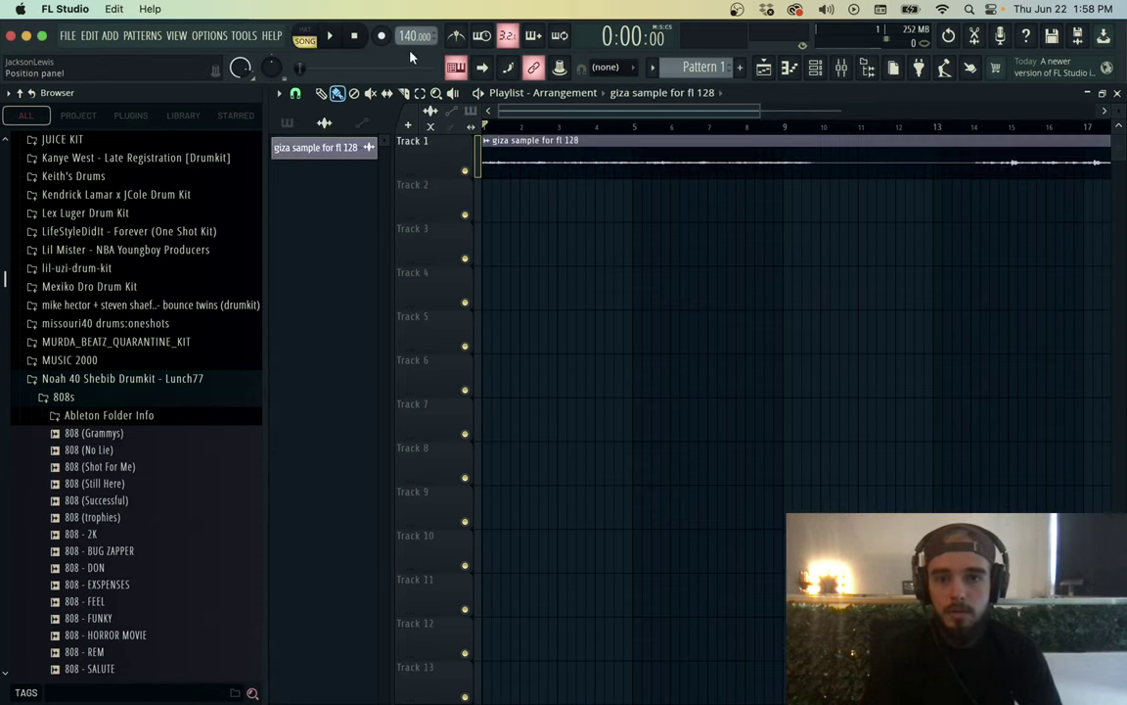
left_click_drag(415, 36, 415, 59)
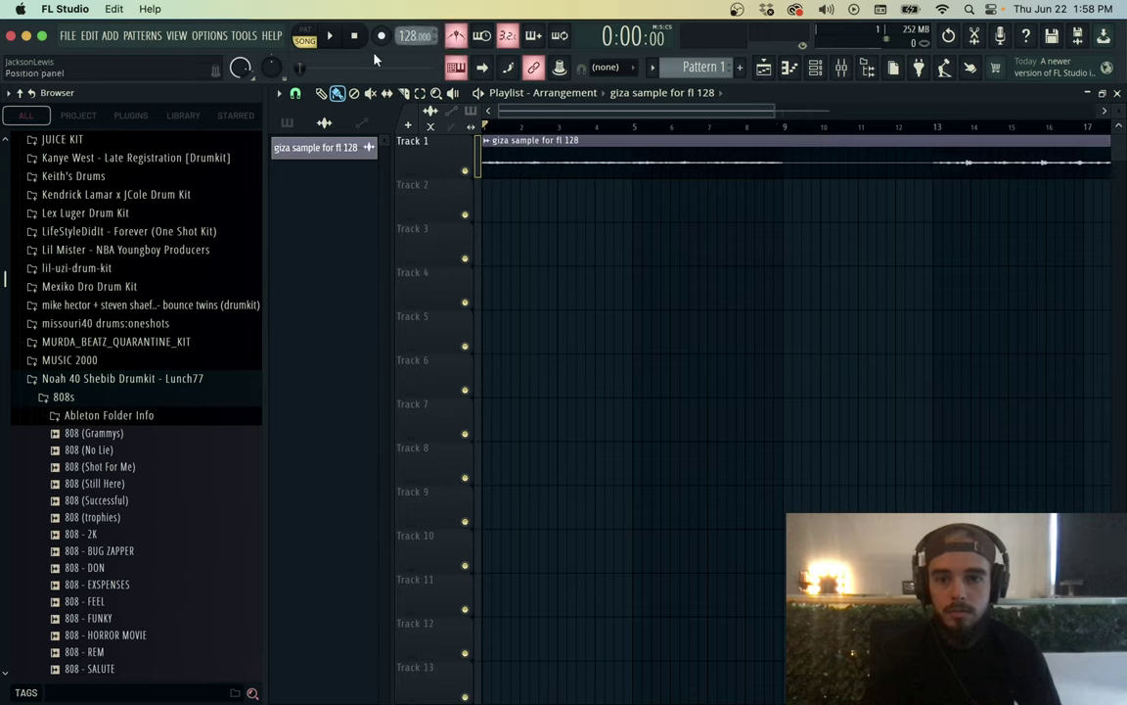
Step: Set the giza sample clip's time-stretching mode to Stretch, lower its channel pitch by 92 cents, and close the clip settings
left_click(330, 36)
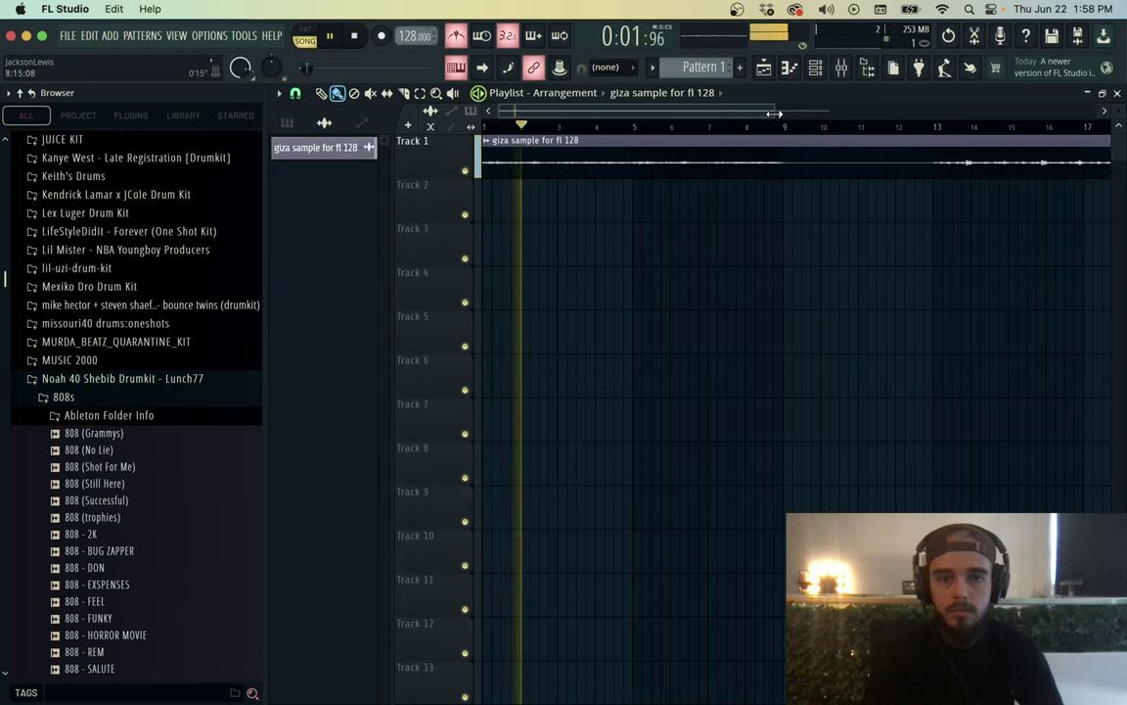
left_click_drag(773, 113, 862, 112)
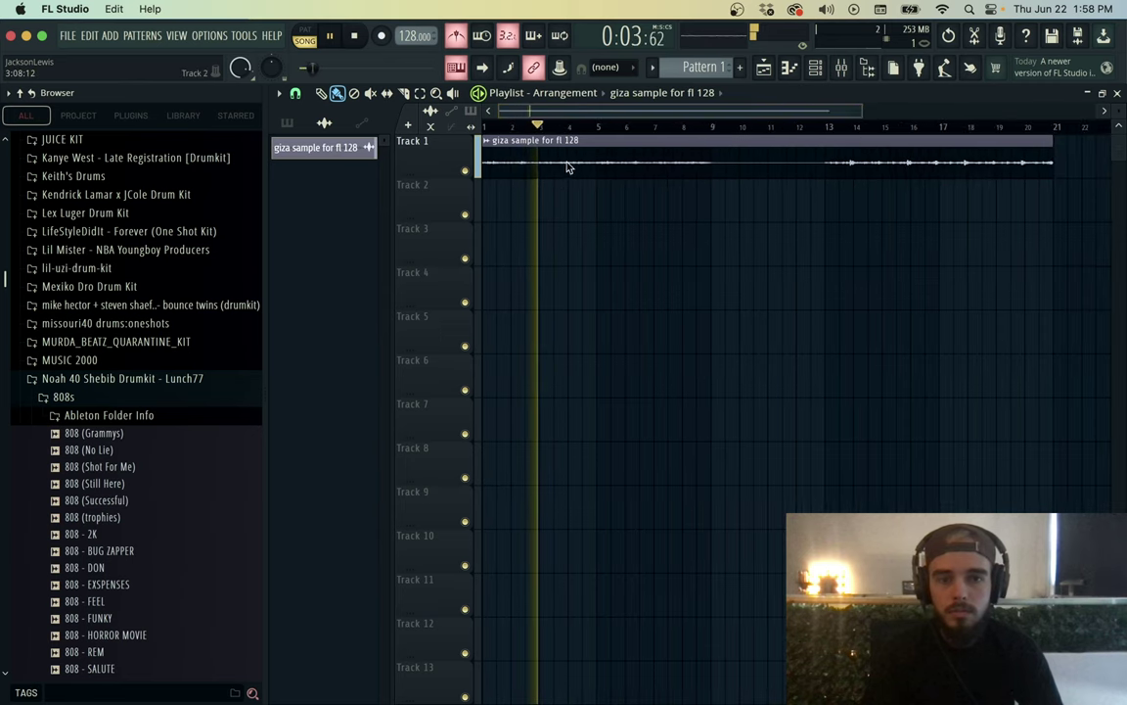
double_click(648, 164)
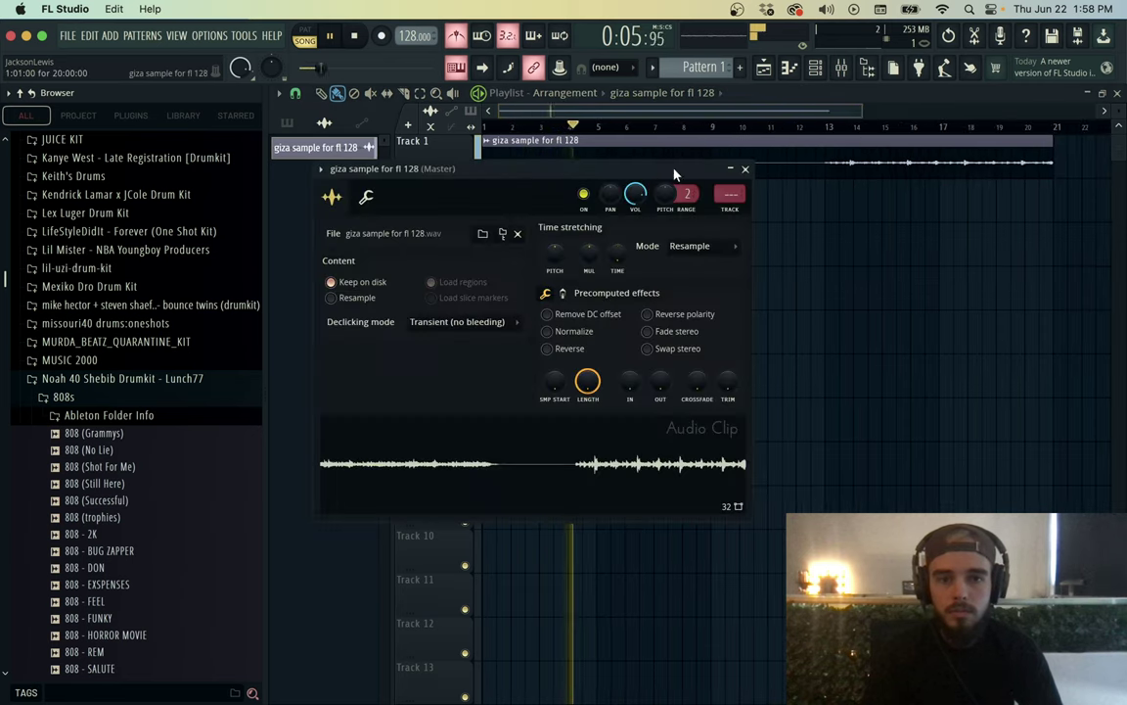
left_click_drag(635, 194, 638, 202)
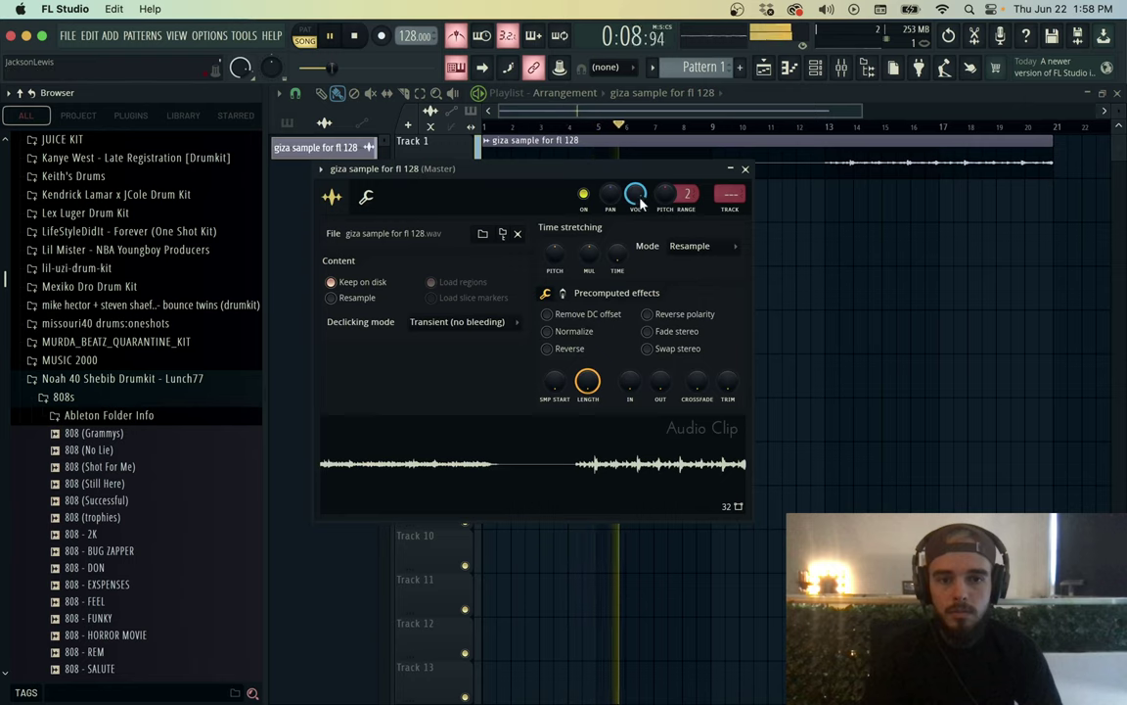
left_click(701, 246)
left_click(712, 295)
key("space")
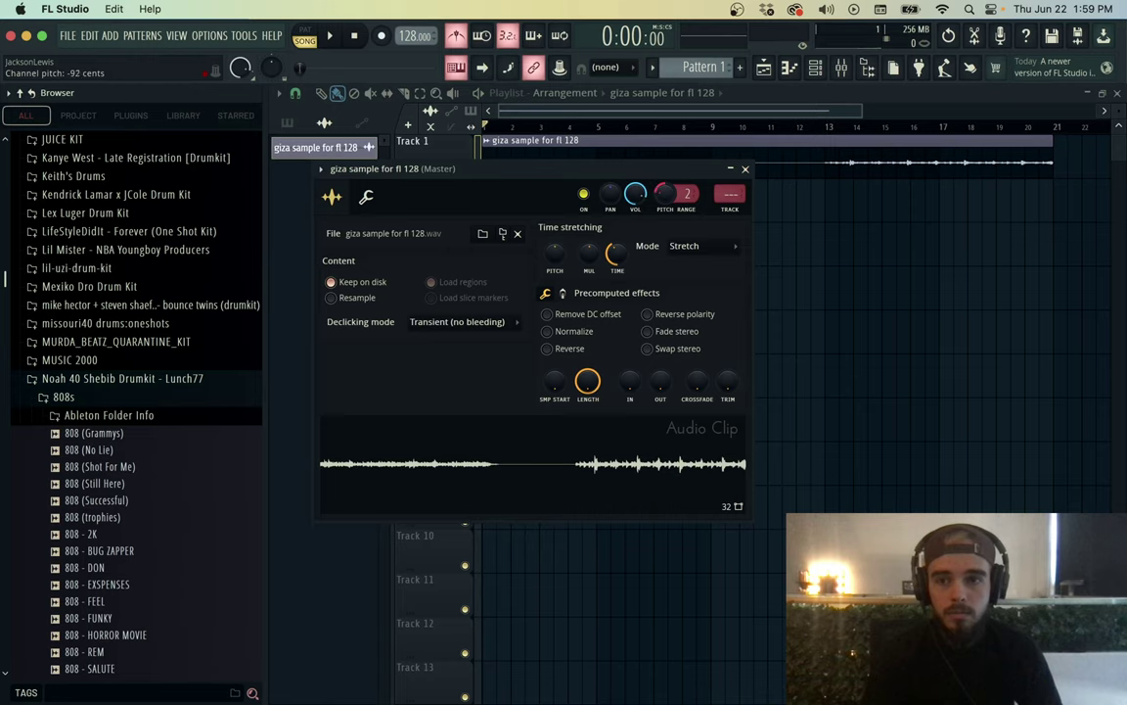
key("space")
left_click(745, 170)
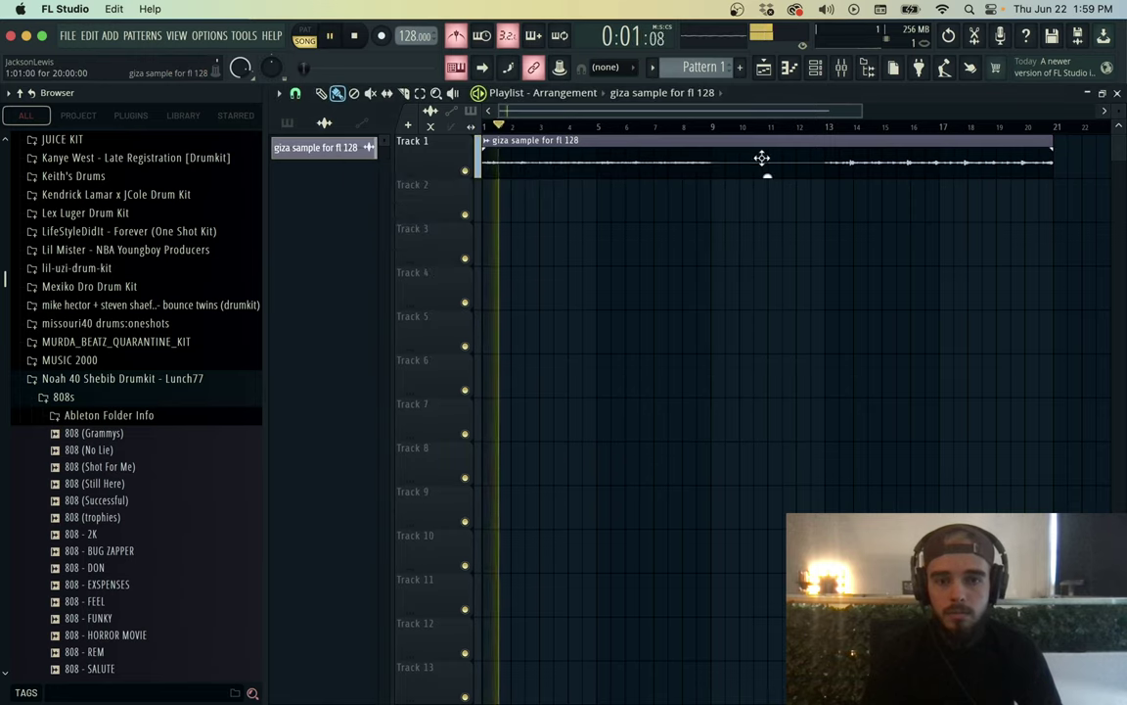
Step: Slice the giza clip at bar 13, move the second part to Track 2 at bar 9, and repeat it at bar 17
left_click(403, 93)
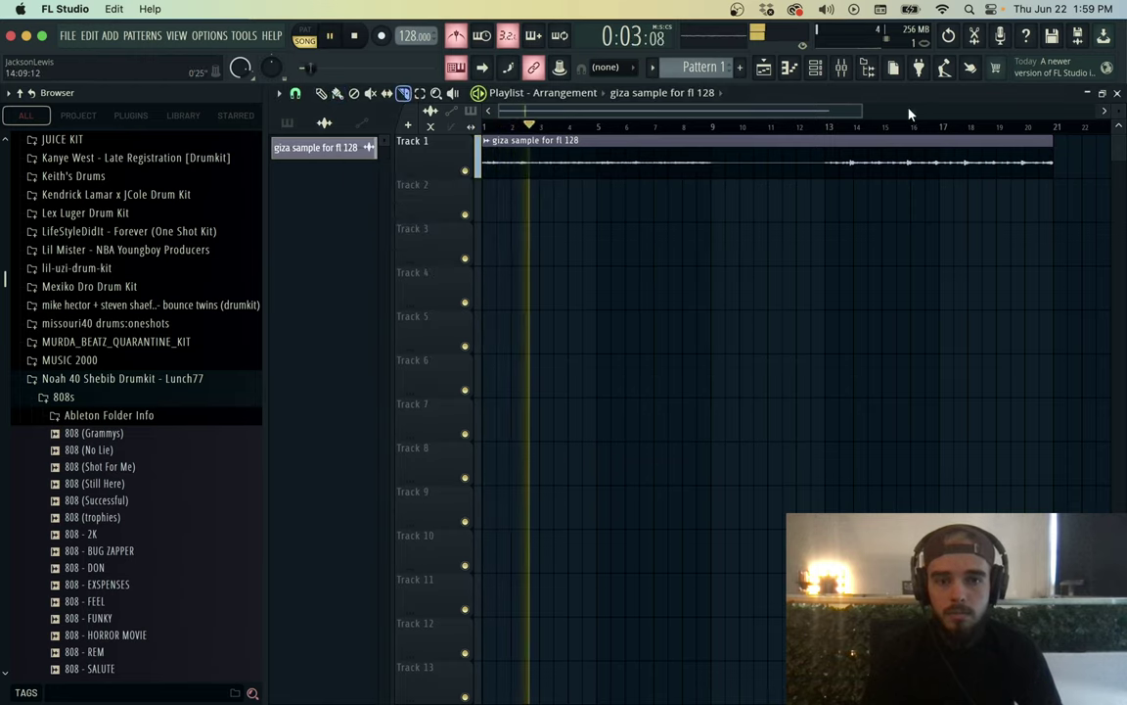
left_click_drag(857, 110, 950, 110)
mouse_move(767, 173)
left_mouse_down()
mouse_move(768, 155)
mouse_move(710, 208)
left_mouse_up()
key("space")
key("p")
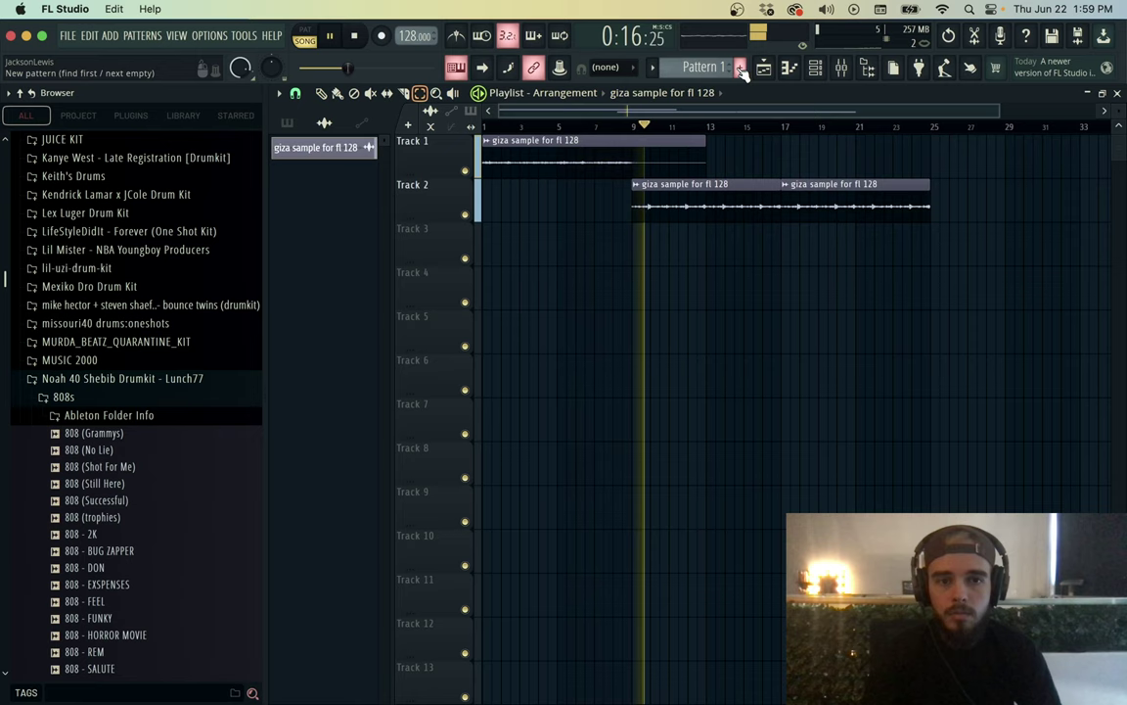
Step: Create a new pattern named drums
left_click(740, 66)
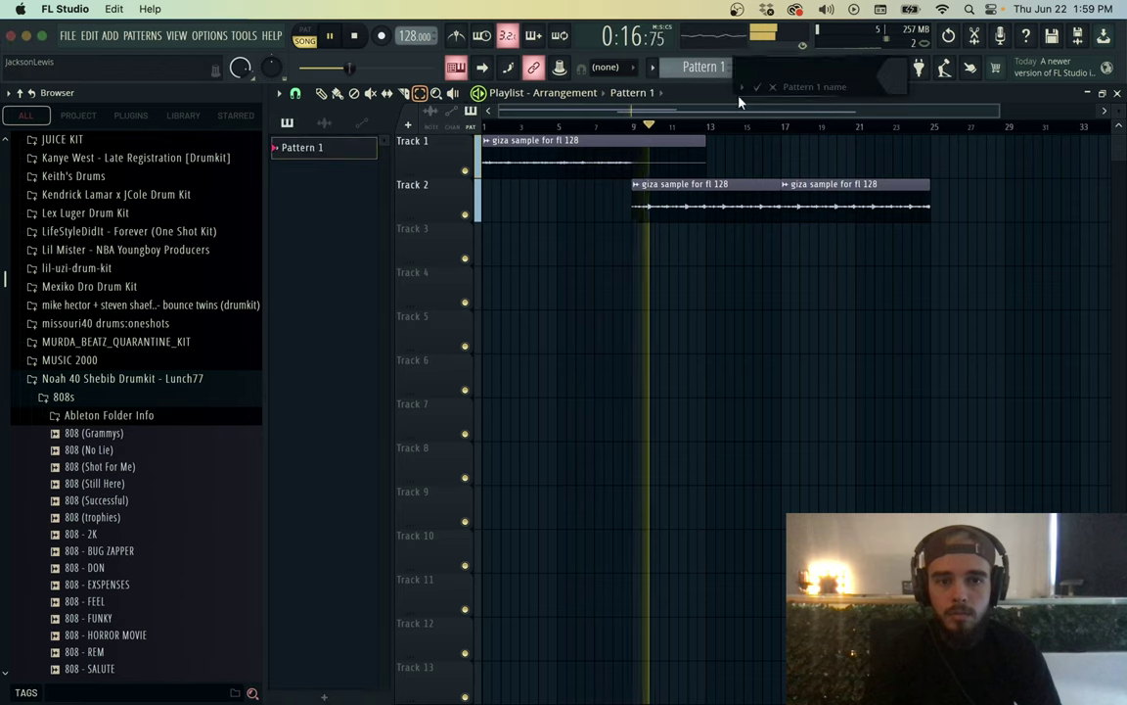
type("drums")
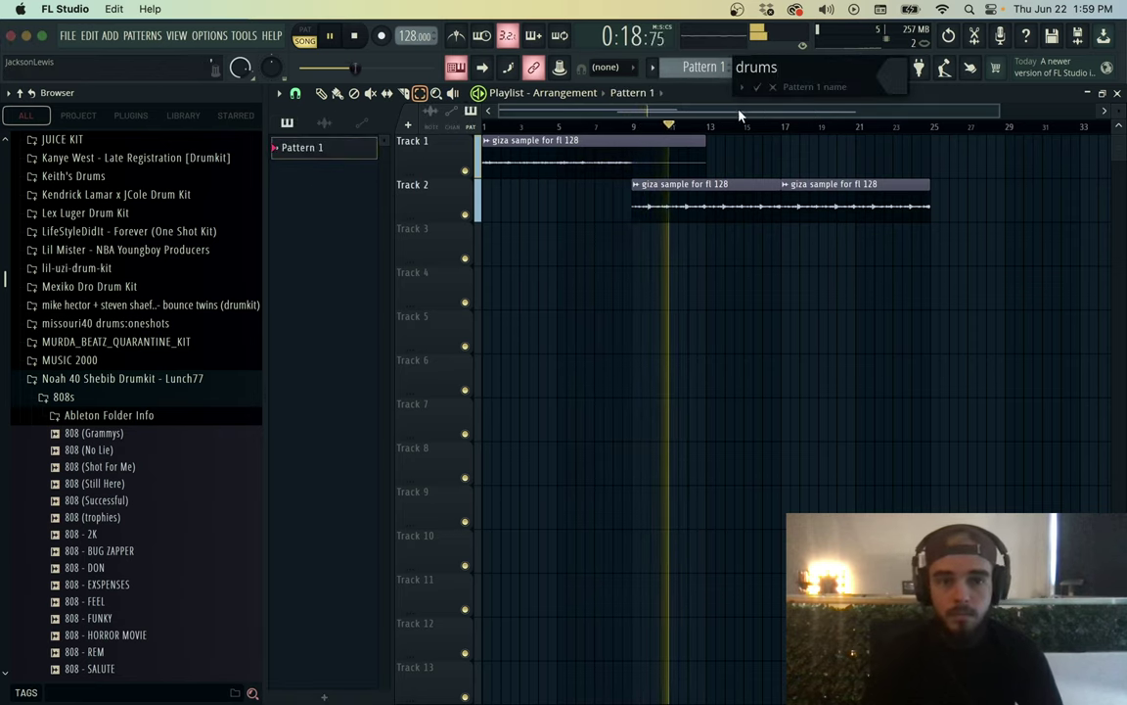
key("Return")
Step: Place the drums pattern on playlist Track 3 at bars 1, 9 and 17
left_click_drag(314, 153, 494, 253)
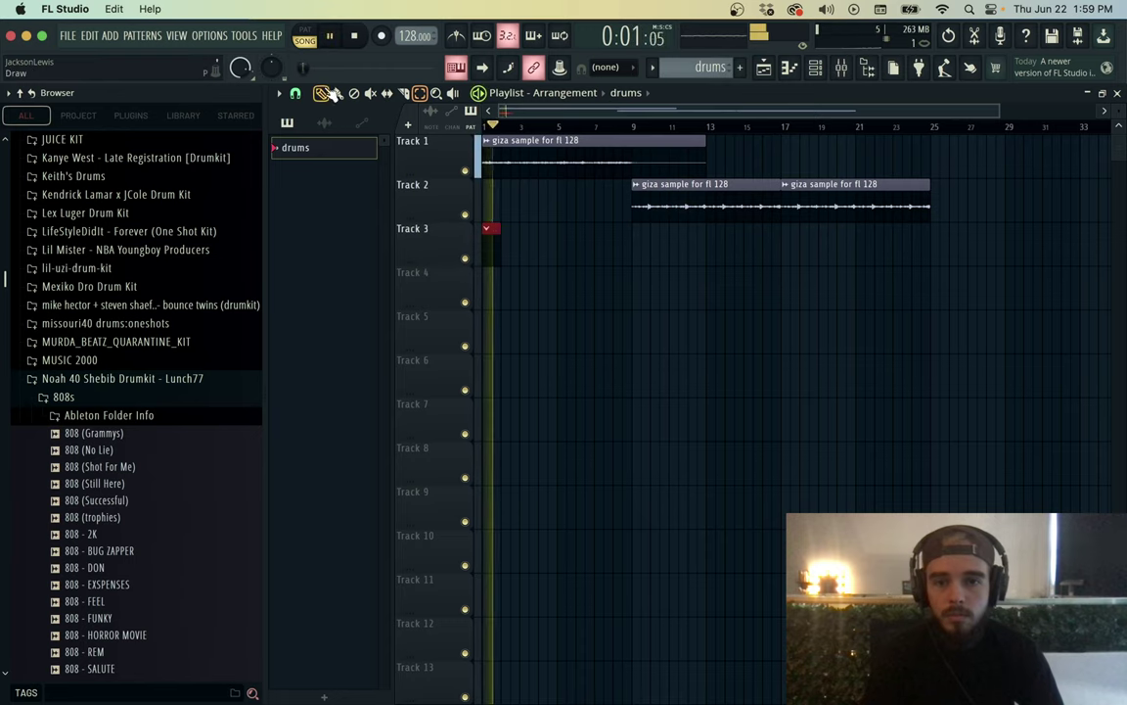
left_click(567, 256)
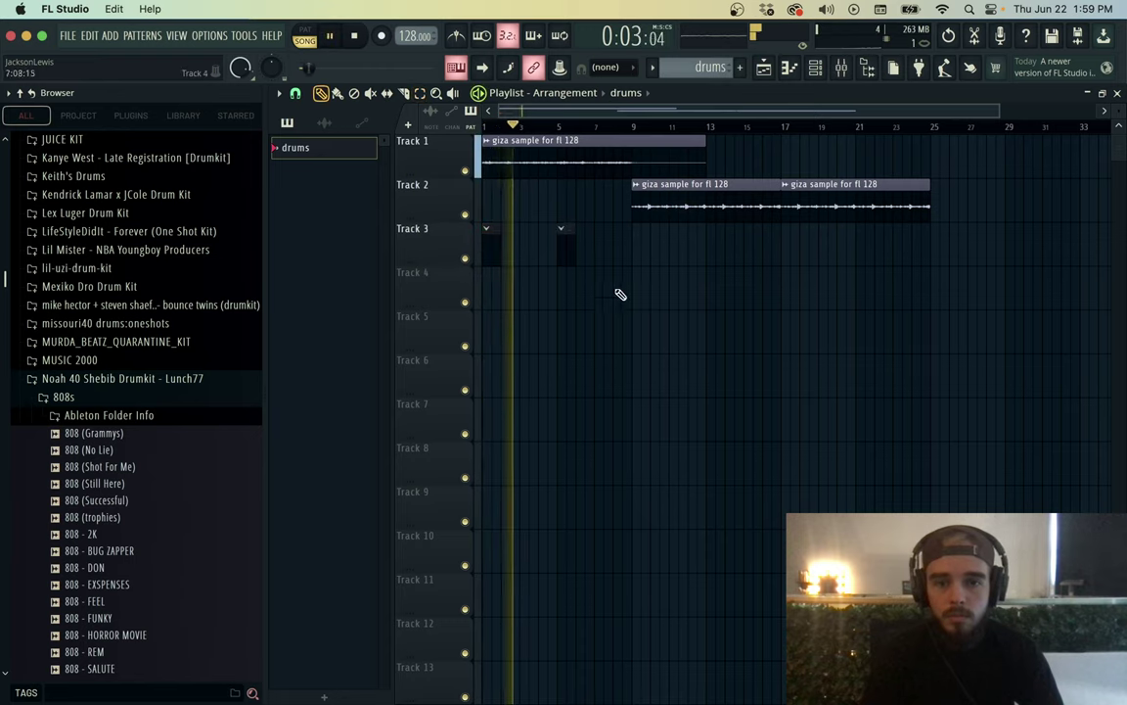
left_click(639, 252)
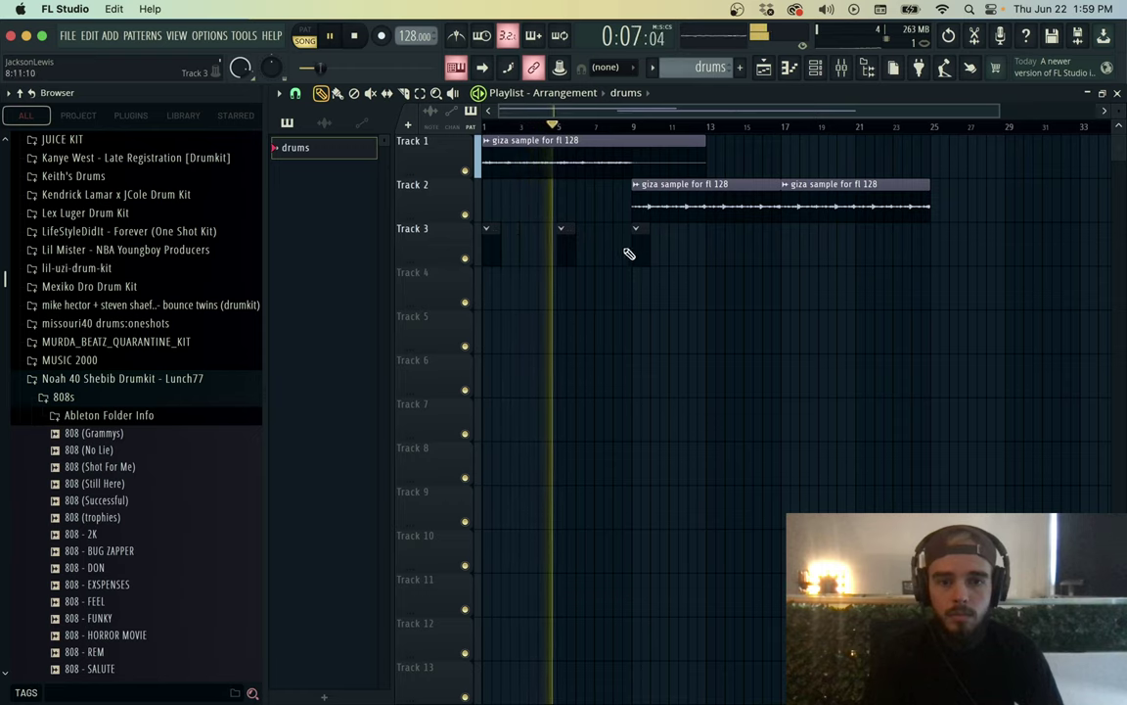
right_click(569, 251)
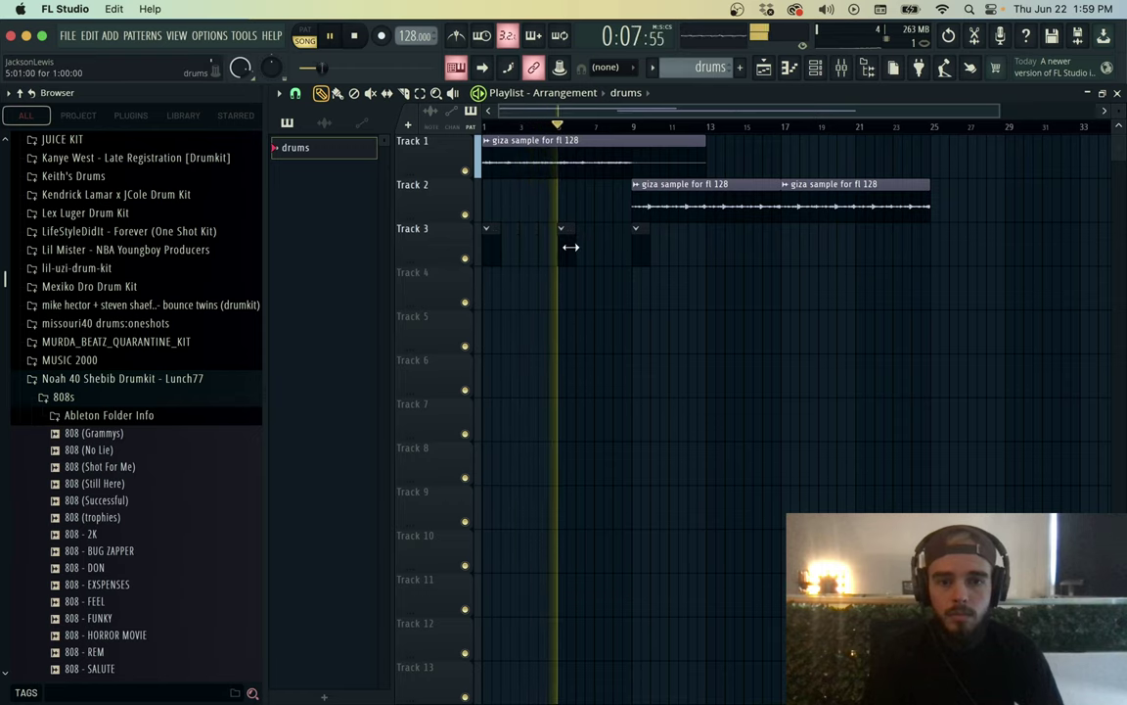
left_click(788, 247)
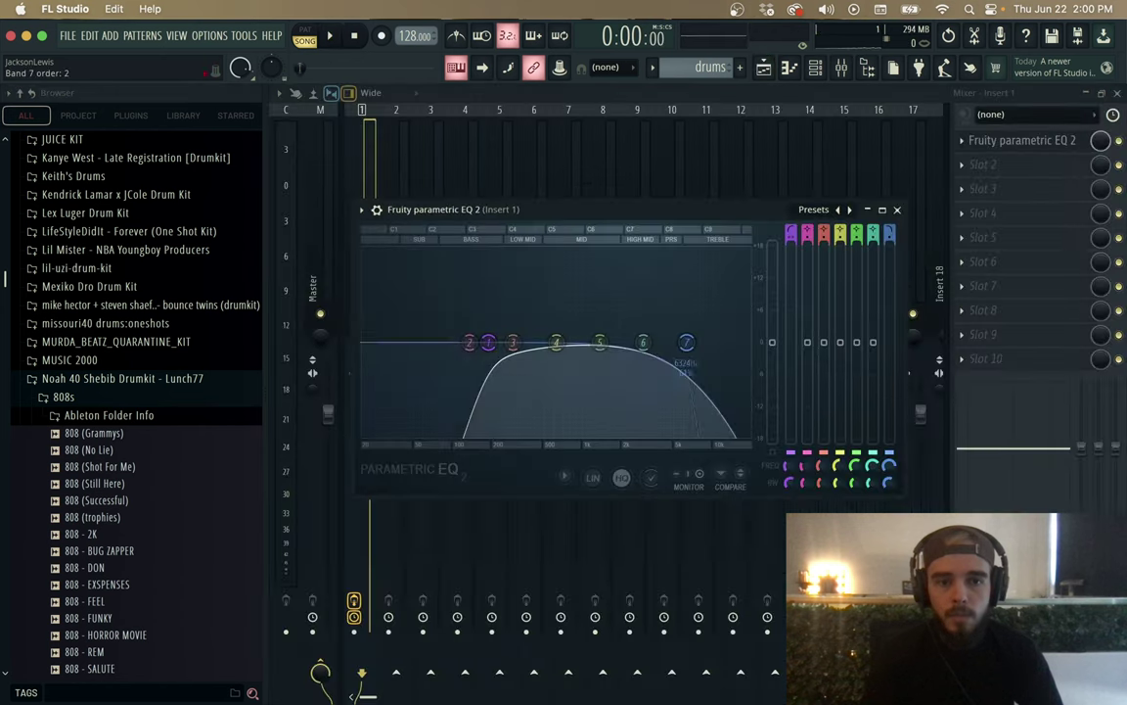
Step: Move the band 7 low-pass in Insert 1's Fruity parametric EQ 2 to about 12627 Hz and close the EQ
left_click_drag(725, 343, 725, 343)
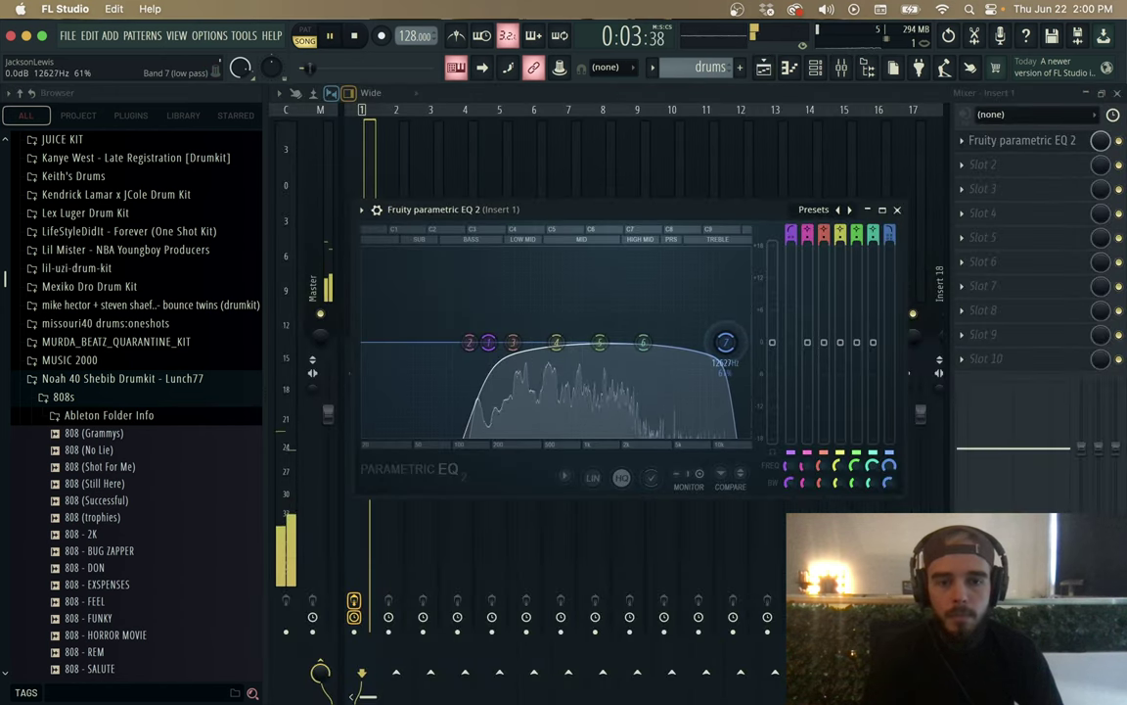
left_click(898, 210)
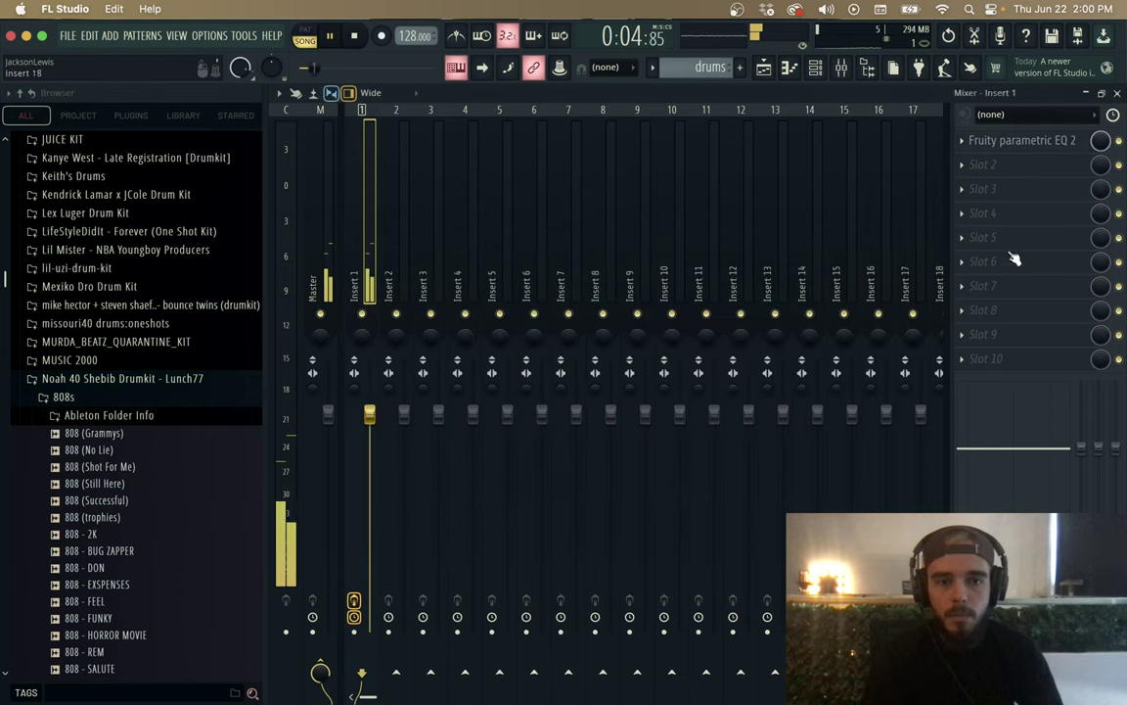
Step: Add ValhallaVintageVerb to slot 2 of mixer Insert 1 with a 7.8% mix and a 2.98 s decay
left_click(1028, 173)
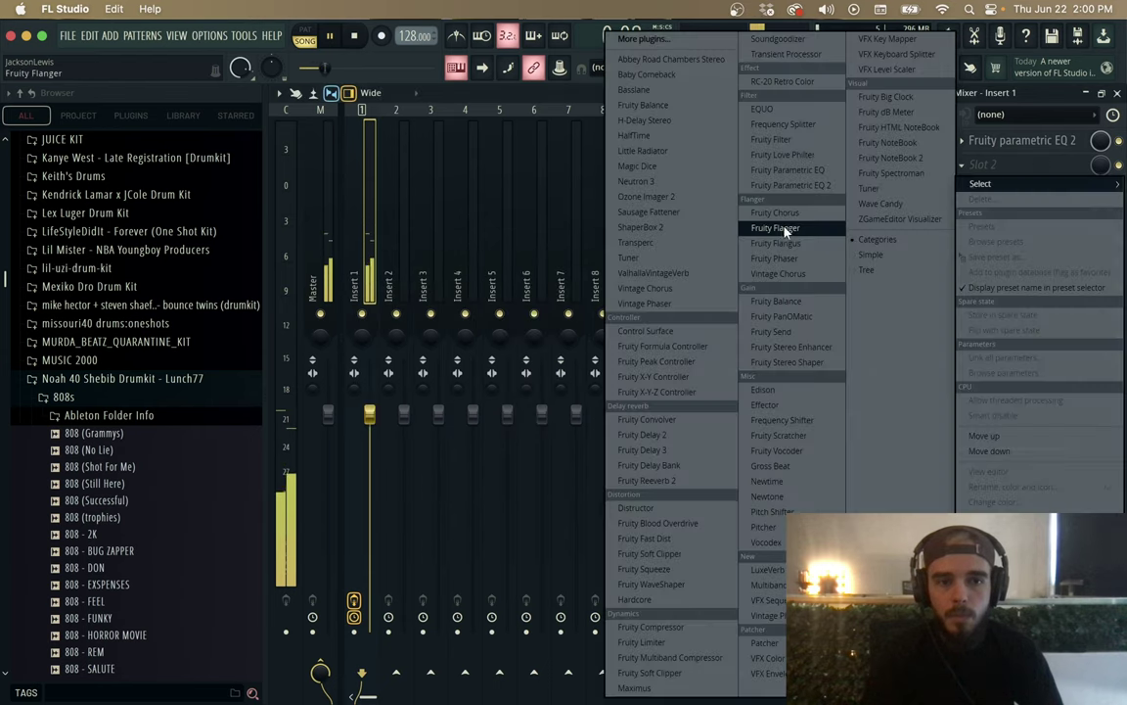
left_click(688, 274)
left_click_drag(158, 276, 142, 354)
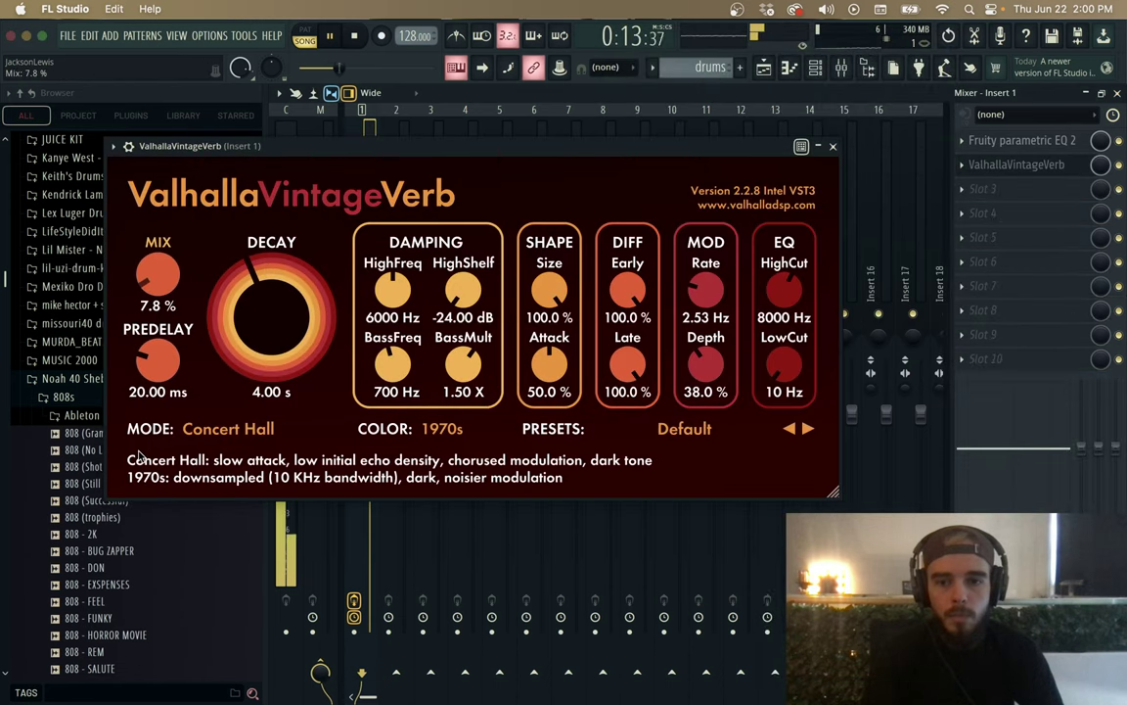
scroll(292, 304, "down", 1)
scroll(292, 305, "down", 4)
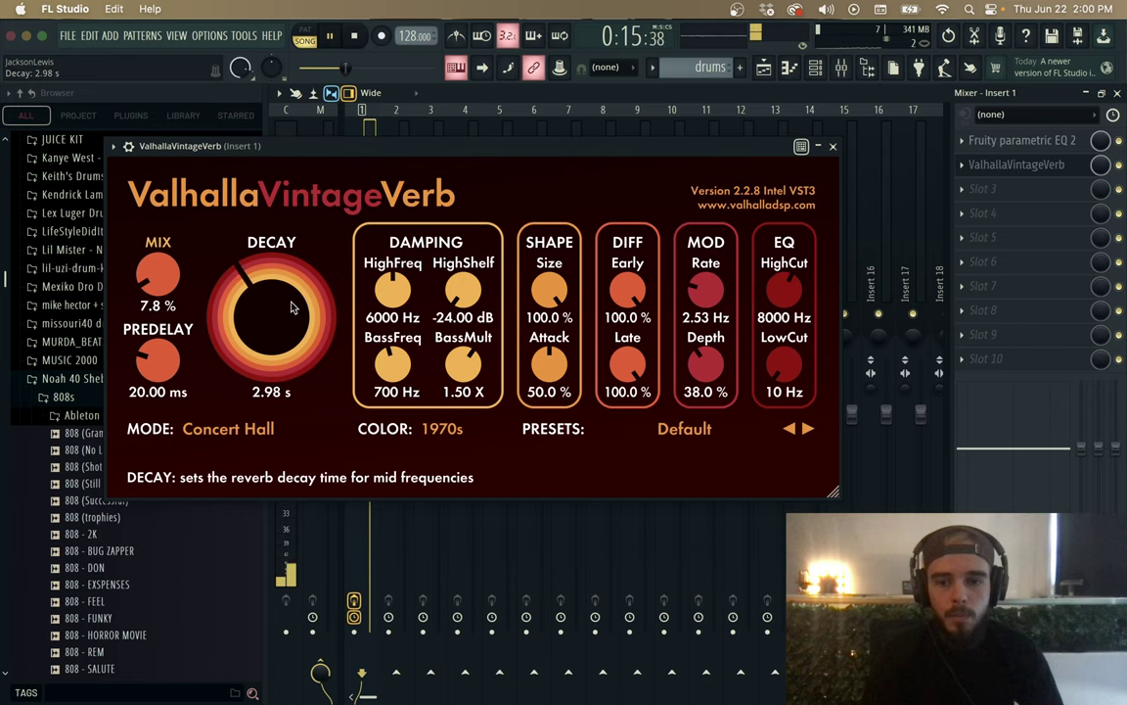
left_click(832, 146)
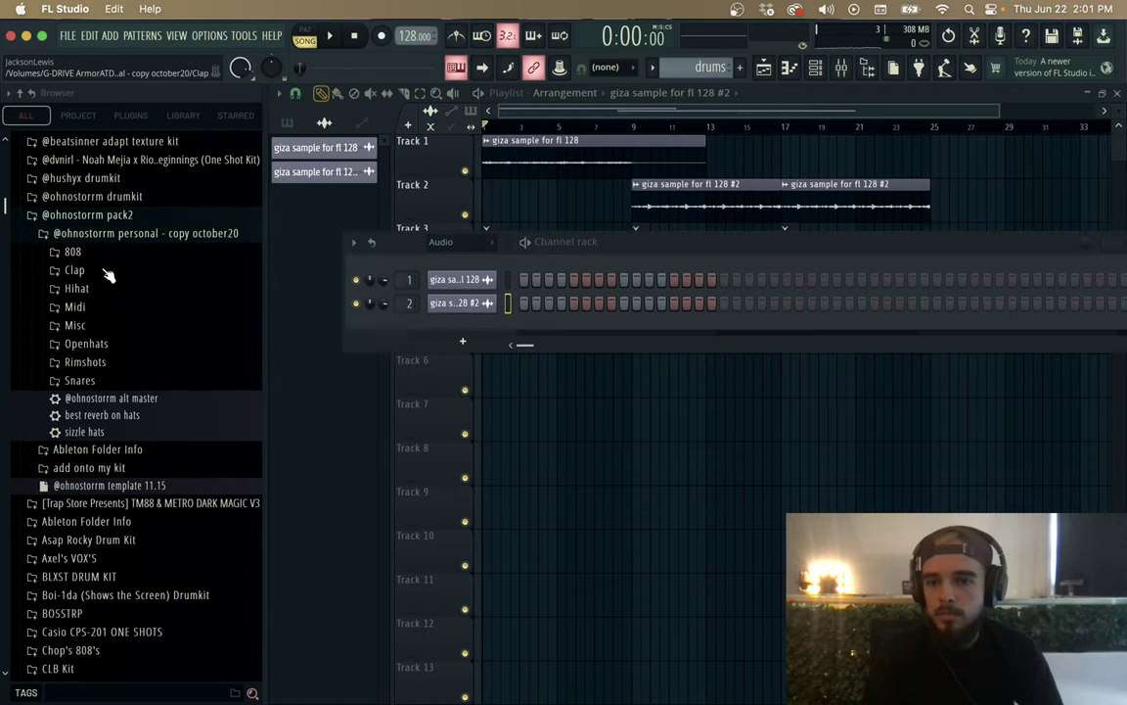
Step: Add the Hood Dreams Clp sample from the Clap folder as a new channel and delete the empty Sampler channel
left_click(109, 275)
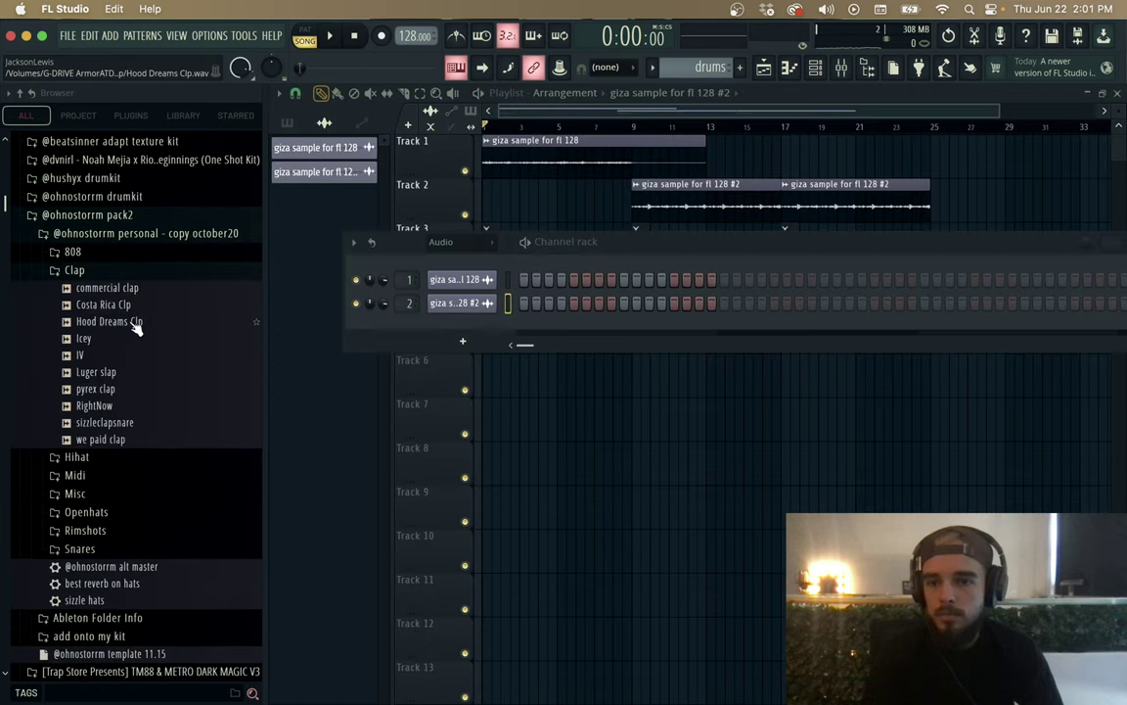
left_click(107, 322)
left_click_drag(450, 334, 401, 334)
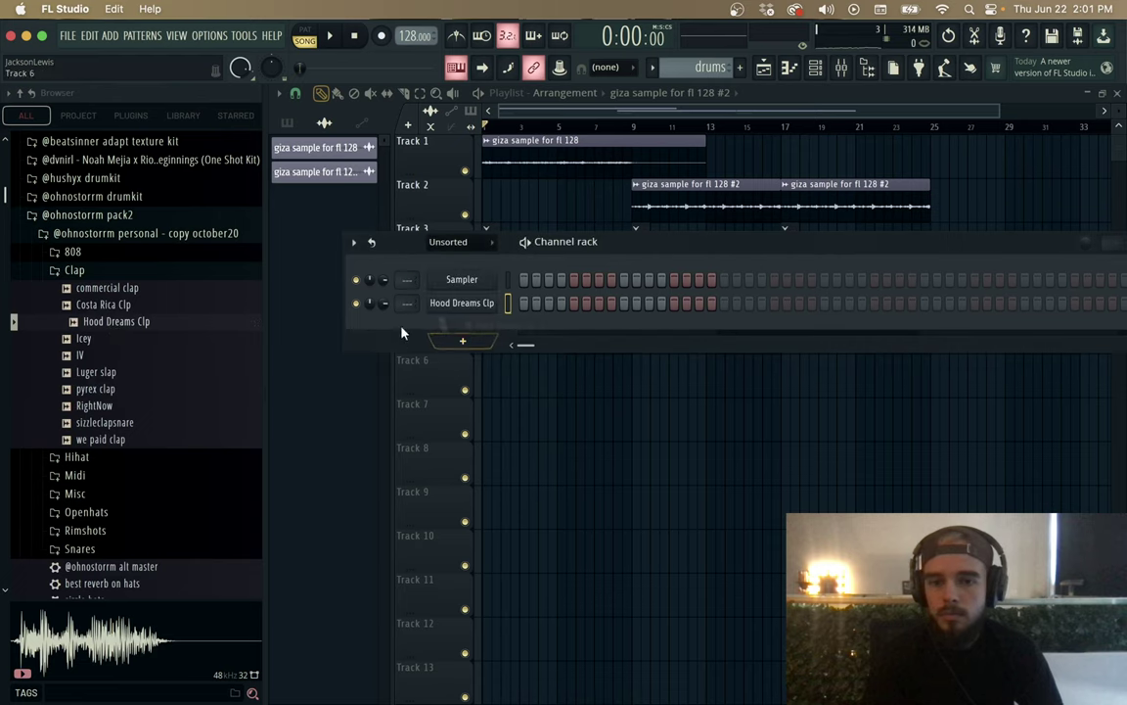
right_click(472, 282)
left_click(555, 462)
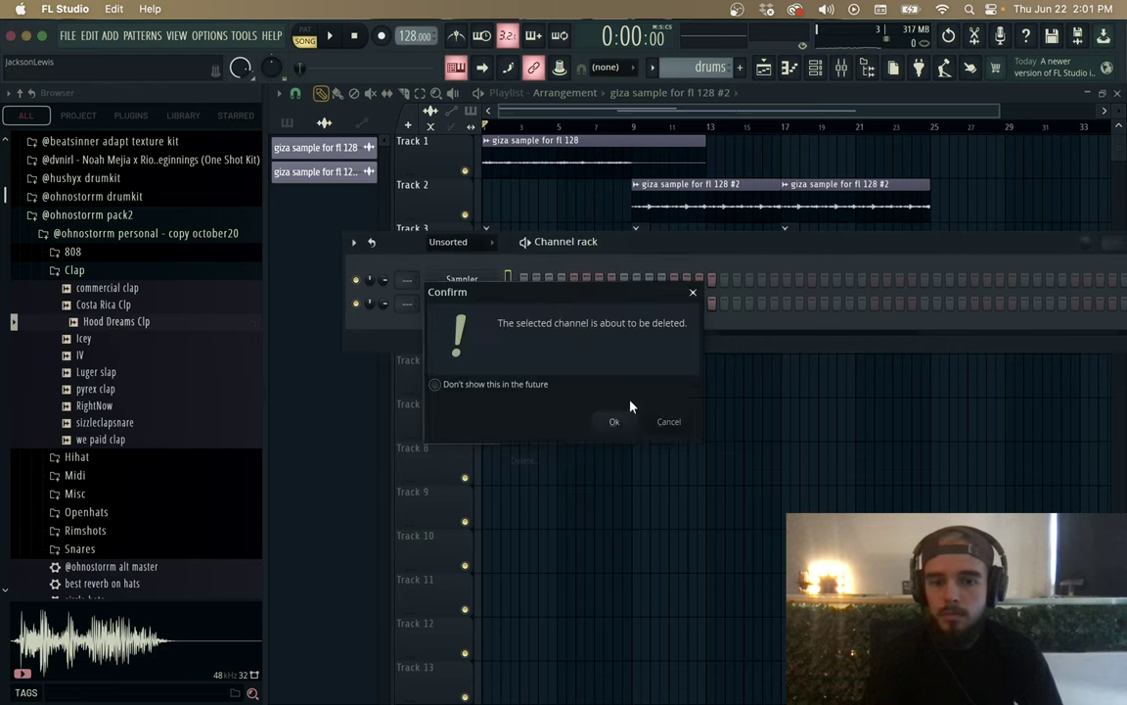
key("Return")
left_click(438, 259)
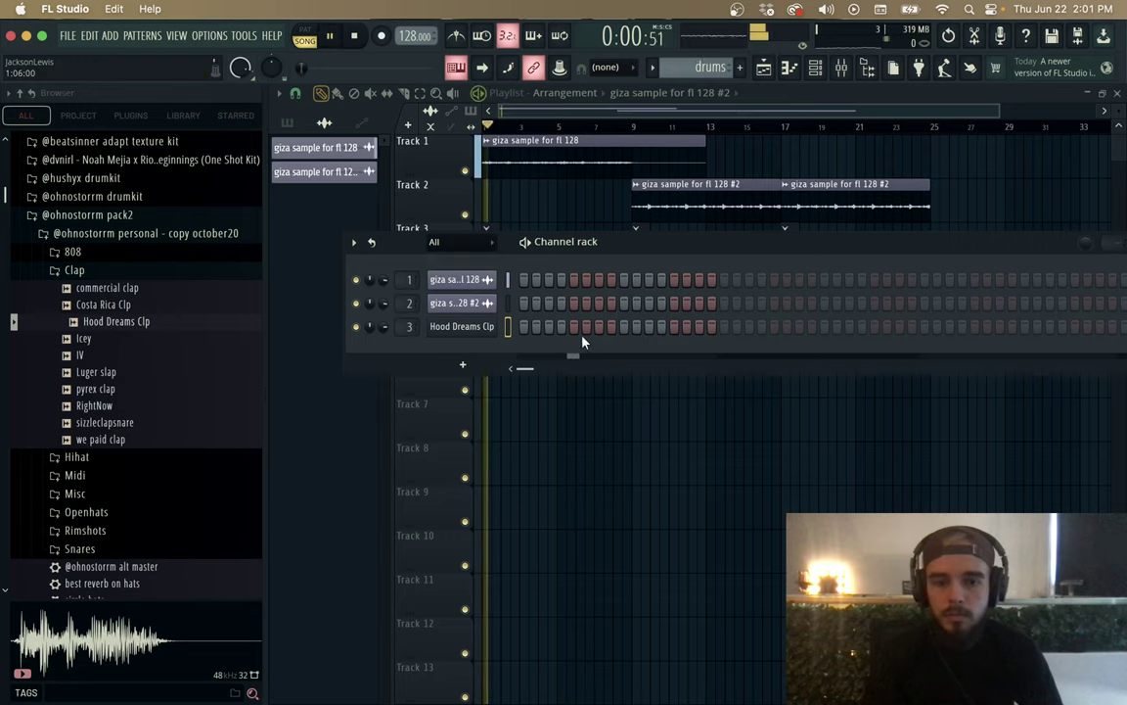
Step: Program Hood Dreams Clp hits on steps 9, 25 and 41 of the drums pattern during playback
key("space")
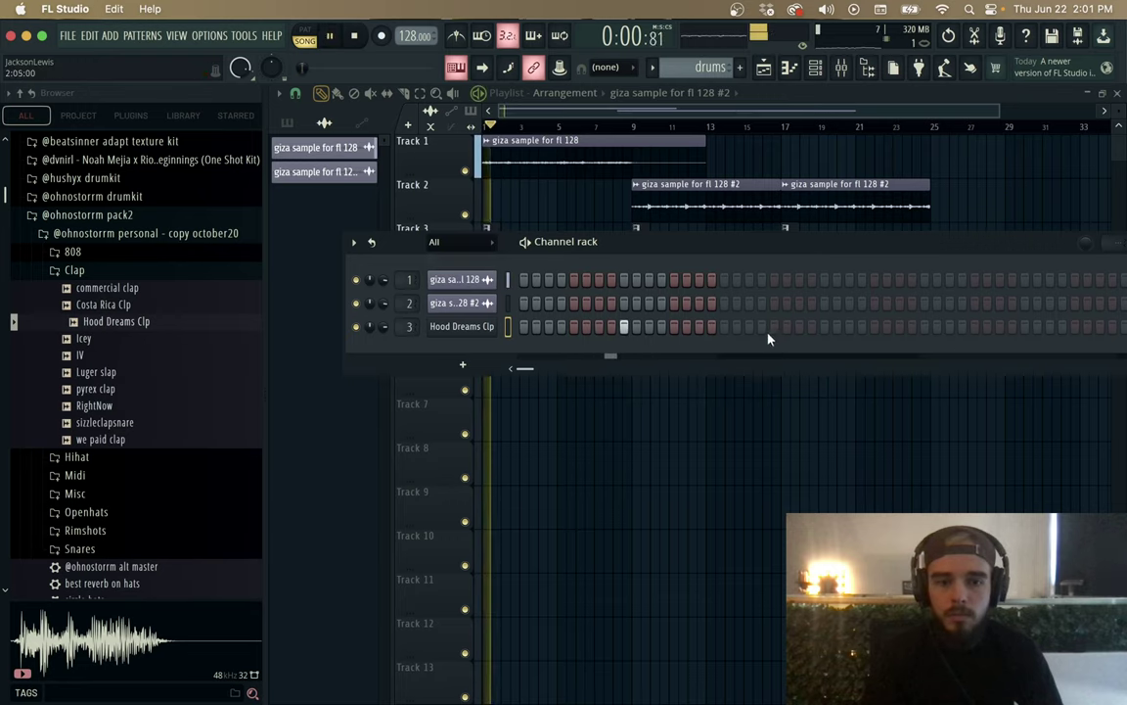
left_click(824, 325)
left_click(1025, 326)
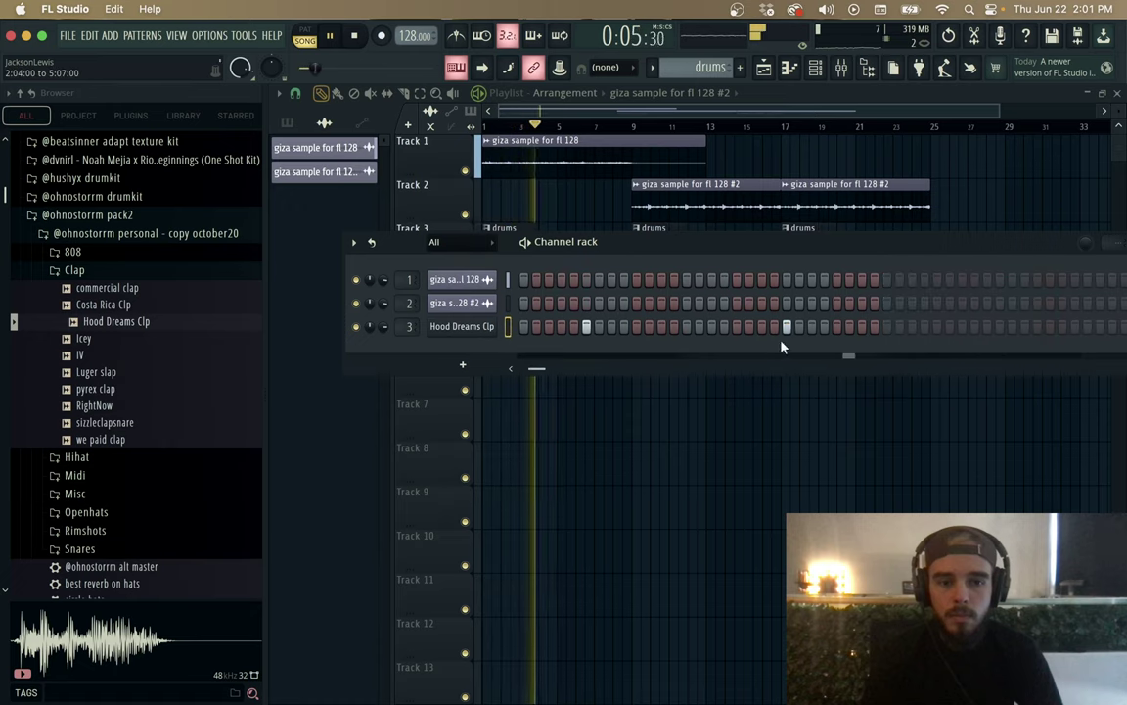
right_click(962, 326)
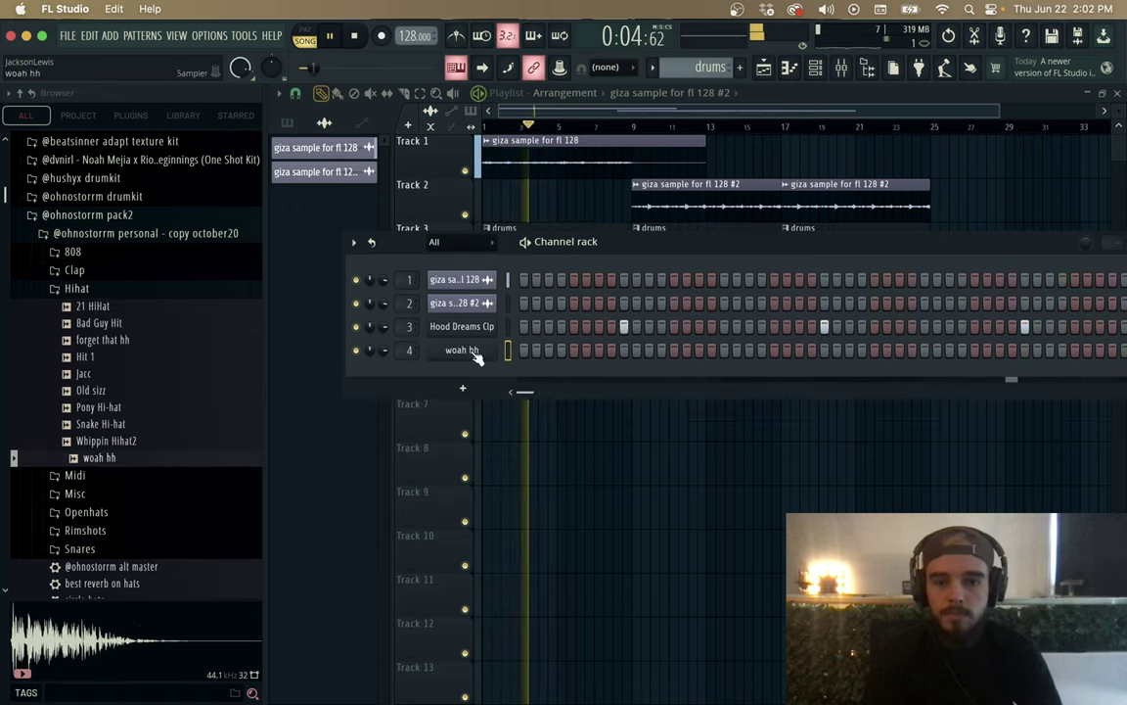
Step: Fill the woah hh hi-hat channel with a hit every 2 steps and lower the channel's volume
right_click(471, 353)
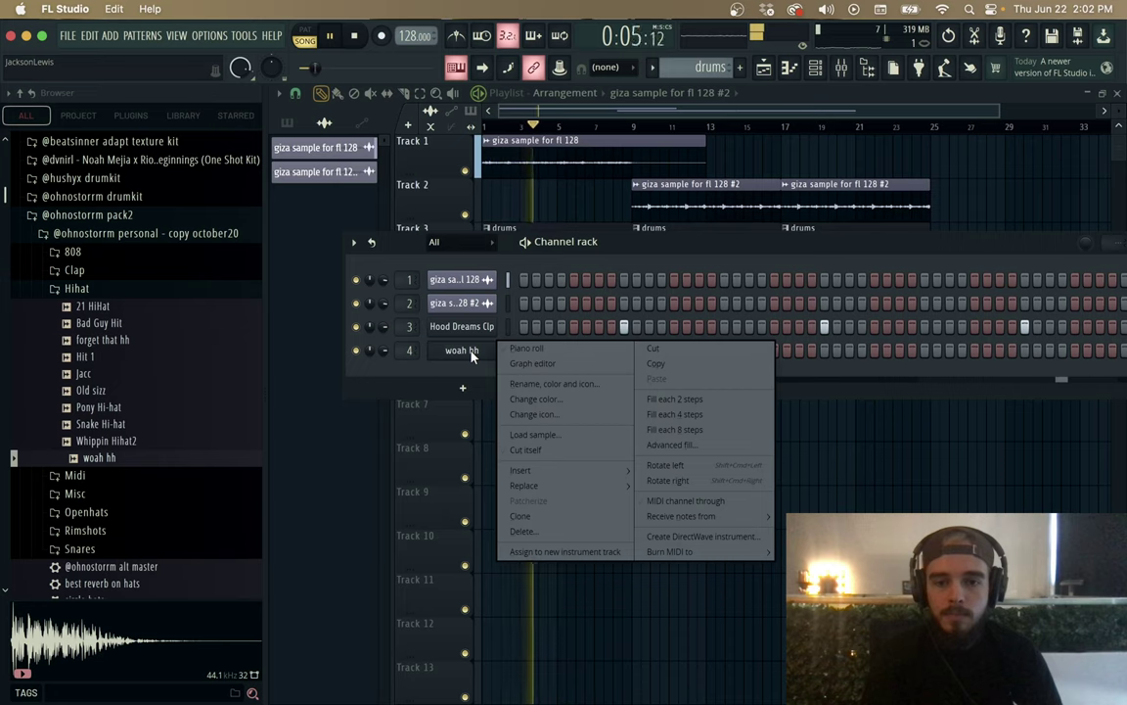
left_click(695, 407)
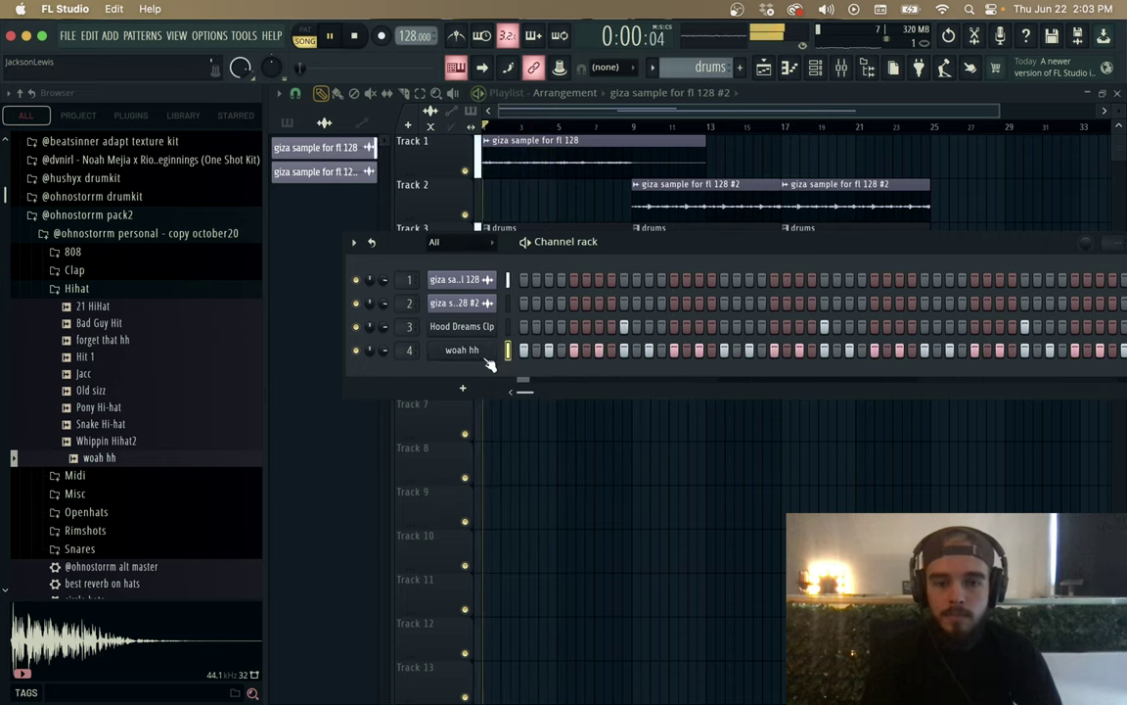
right_click(492, 354)
left_click(475, 354)
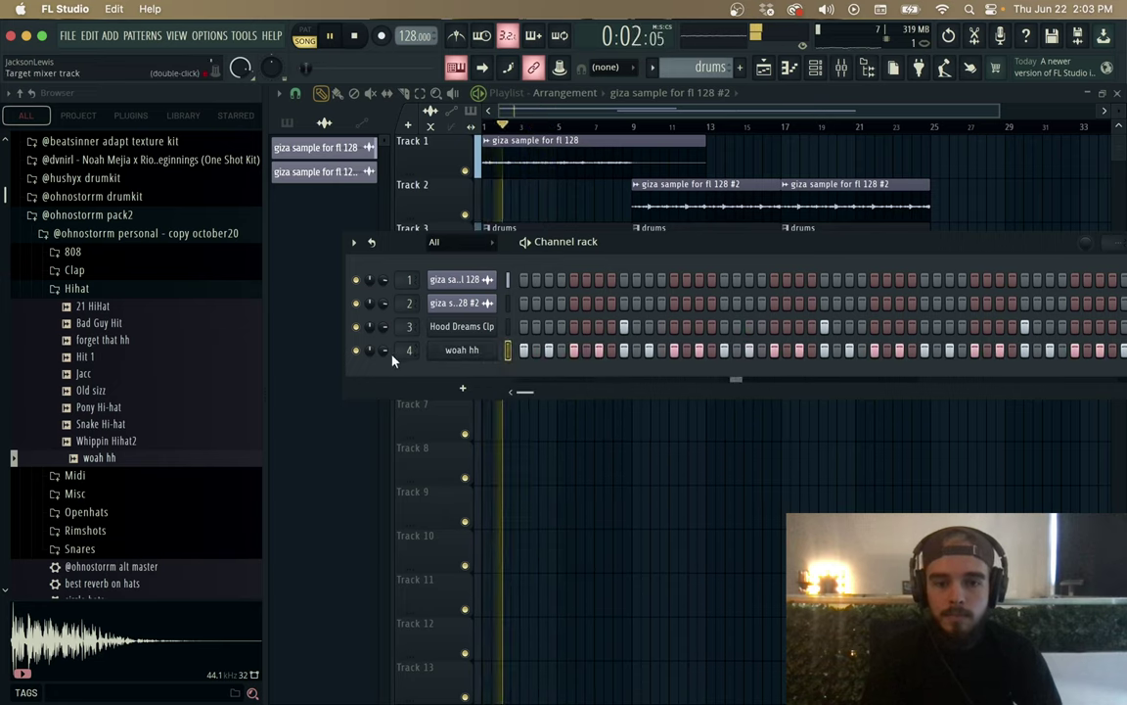
left_click_drag(385, 352, 385, 366)
Step: Duplicate the two-bar woah hh pattern in the piano roll, extend it to eight bars with added rolls, and close the editor
key("ctrl+b")
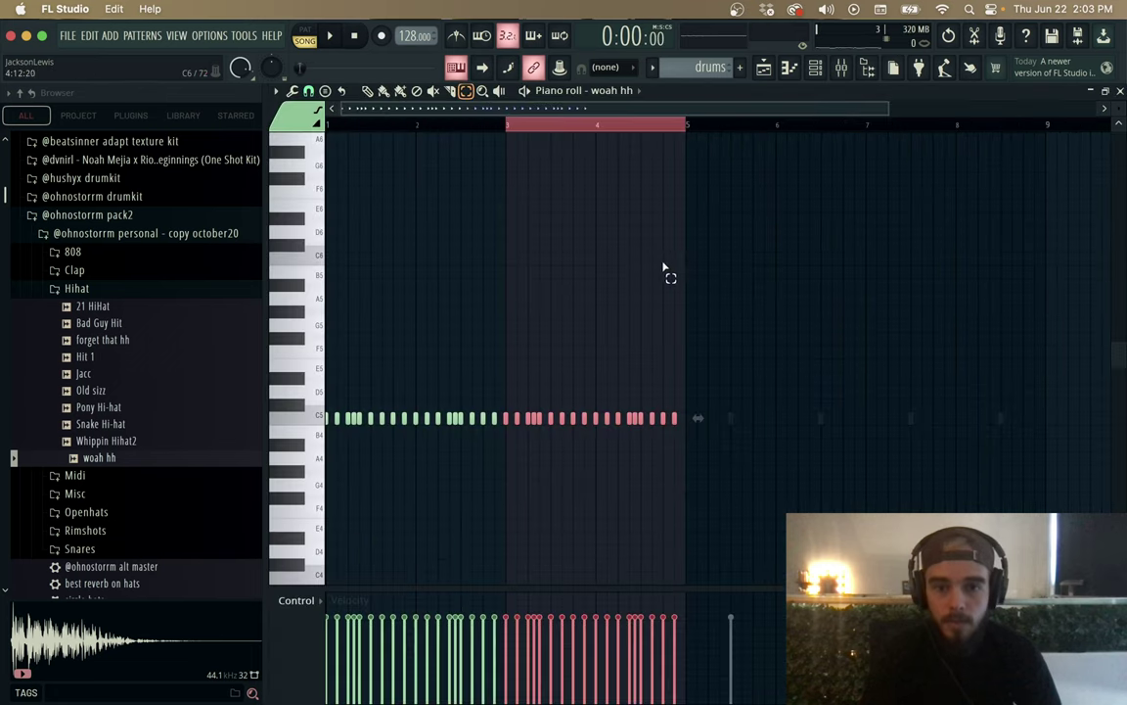
key("space")
left_click(515, 134)
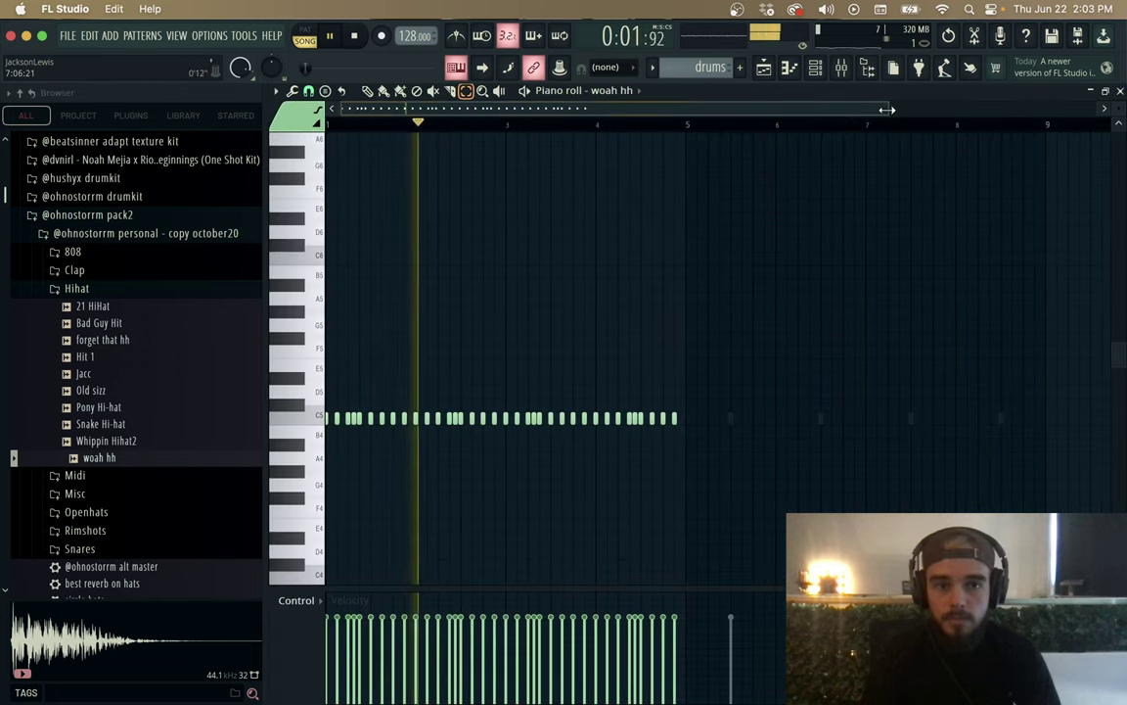
left_click_drag(887, 108, 649, 127)
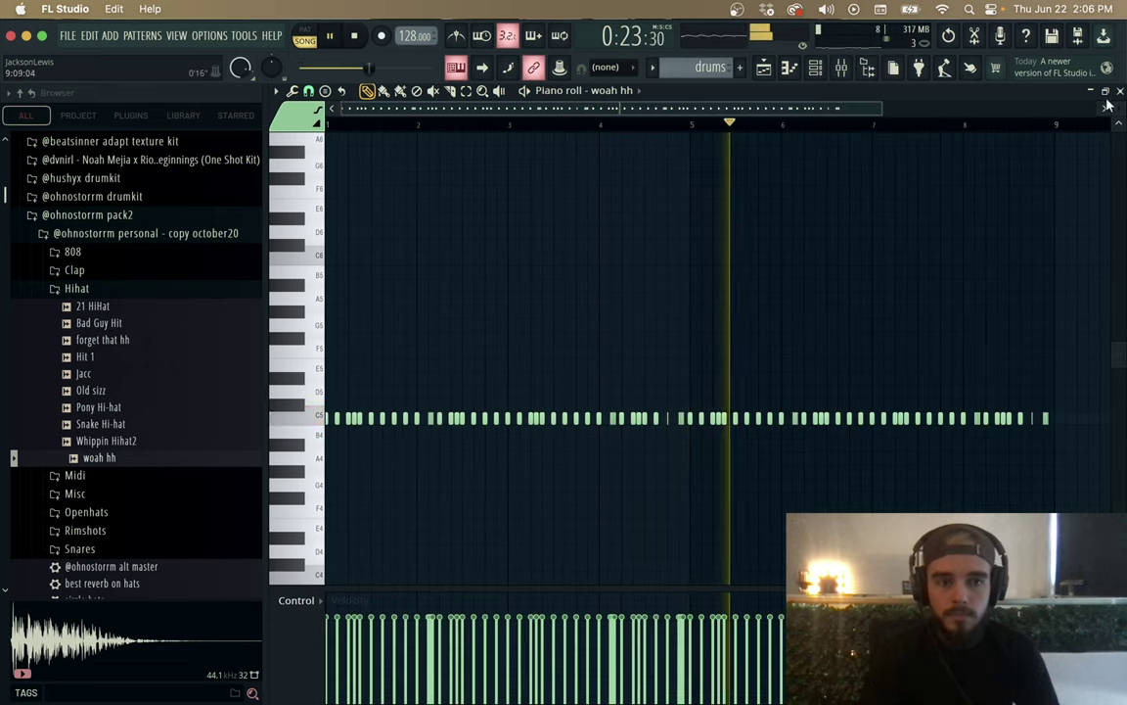
left_click(1121, 91)
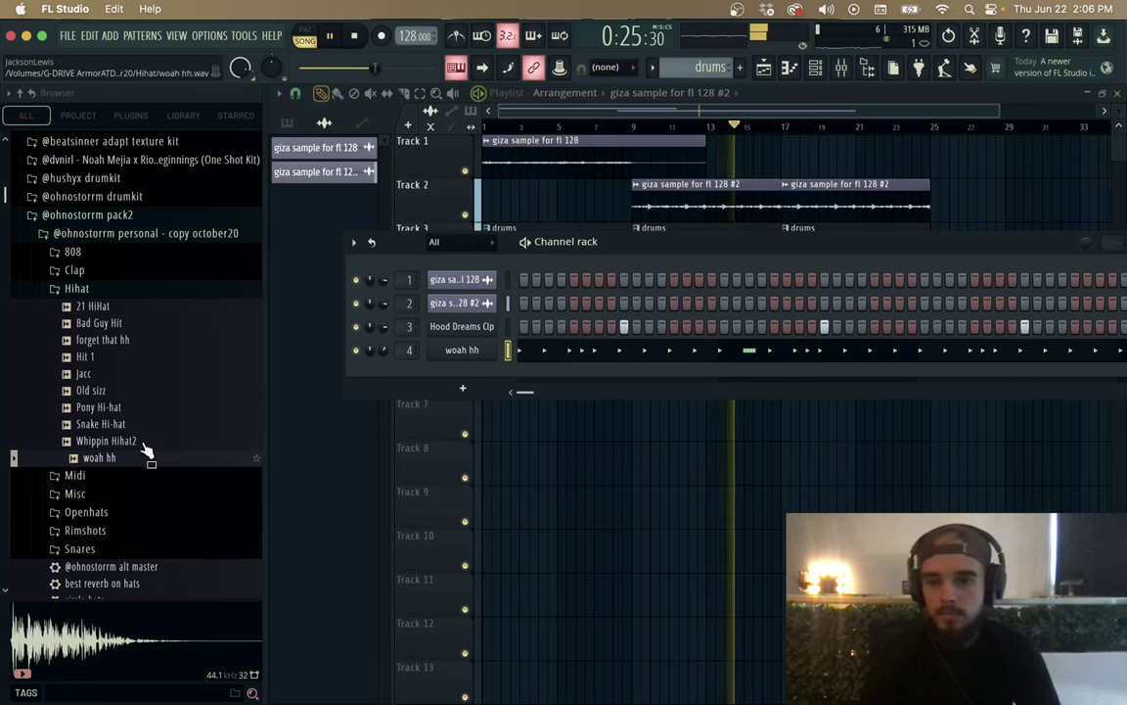
Step: Audition the Snares folder, add Tunnel Vision Snare as a channel, and place hits in bars 1 and 5 plus three closing bar 8
left_click(91, 292)
left_click(103, 382)
key("space")
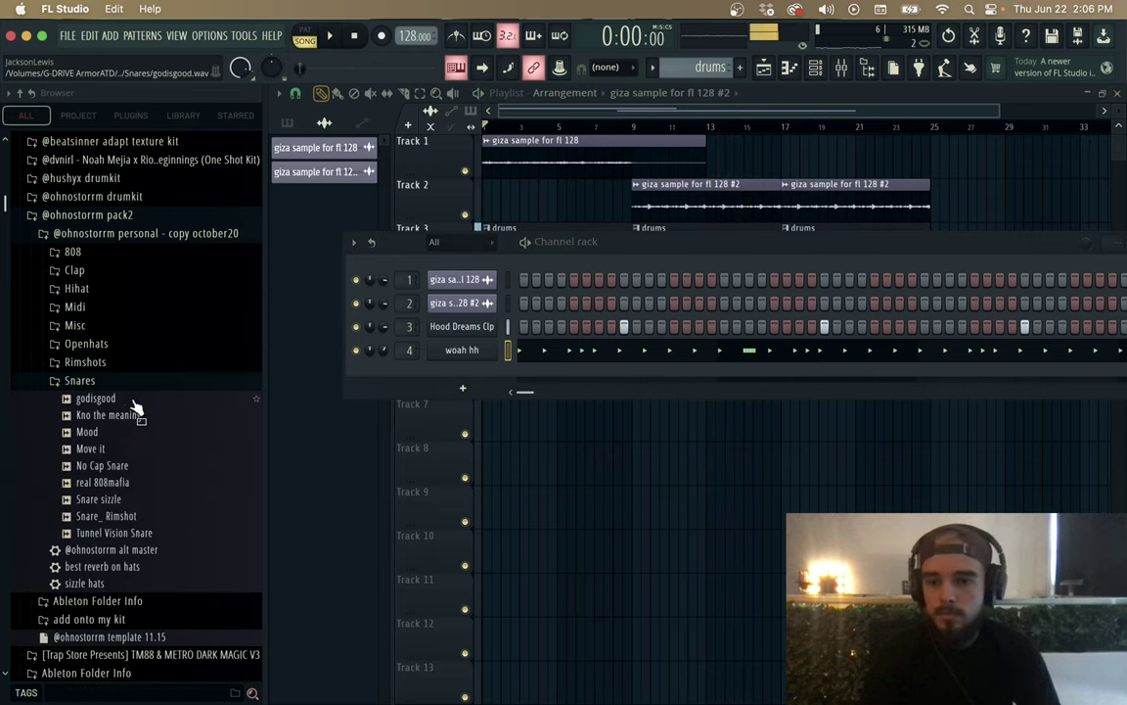
left_click(119, 401)
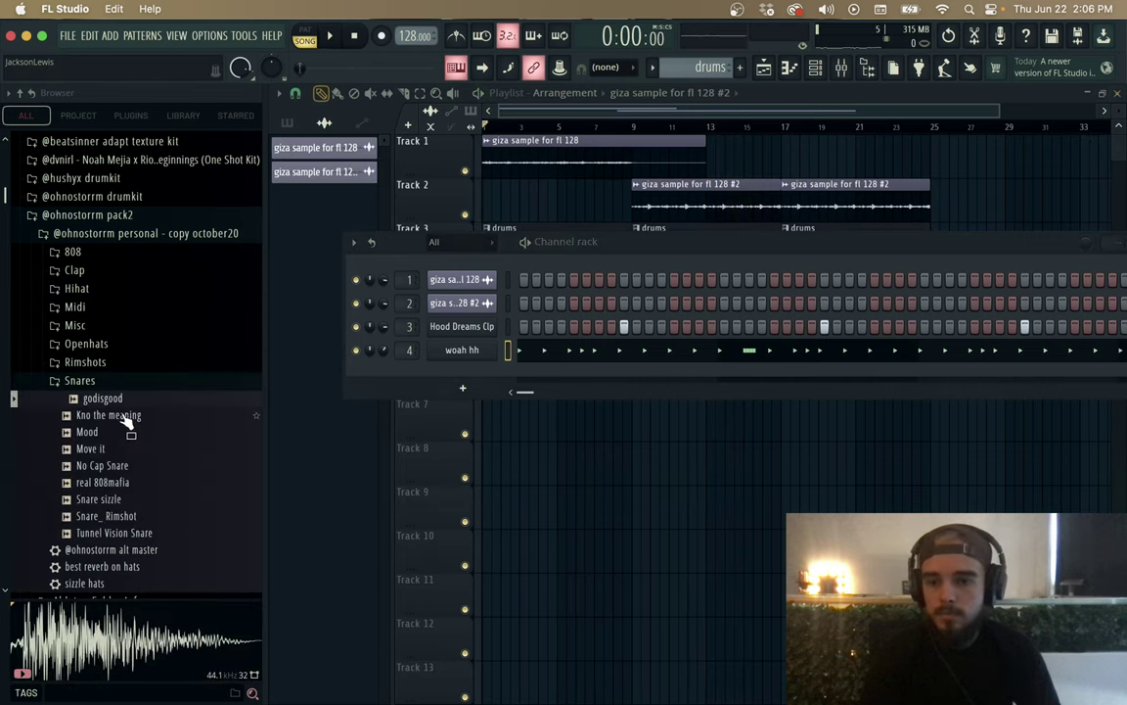
left_click(144, 533)
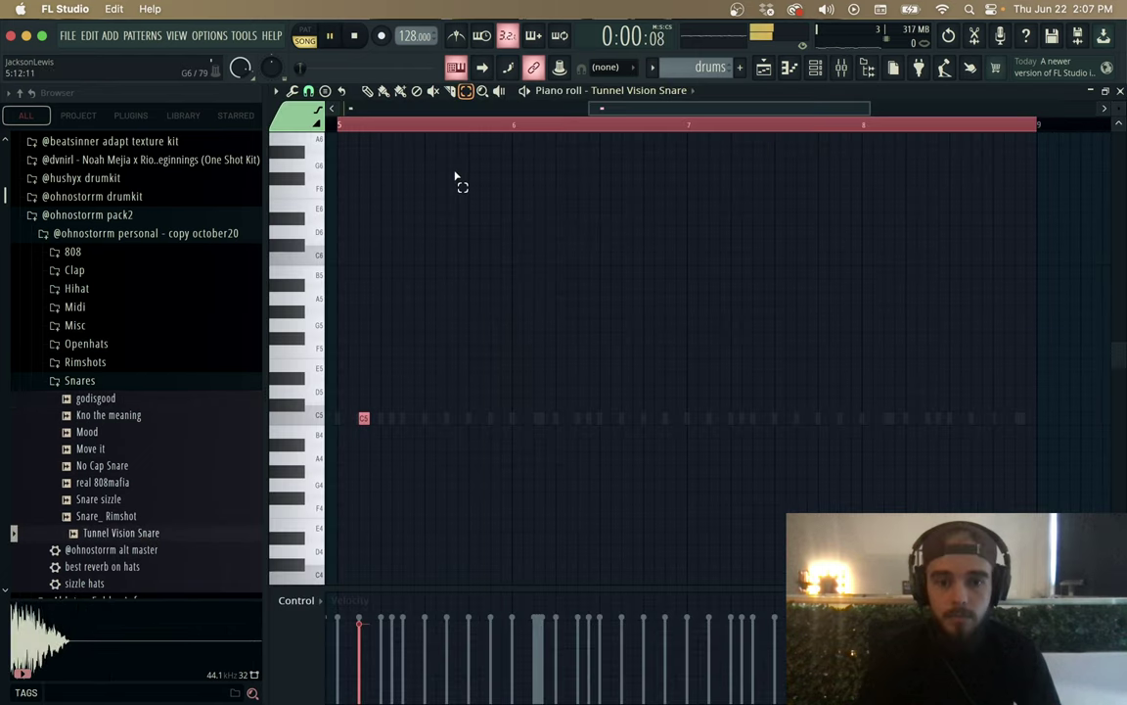
left_click(540, 124, "super")
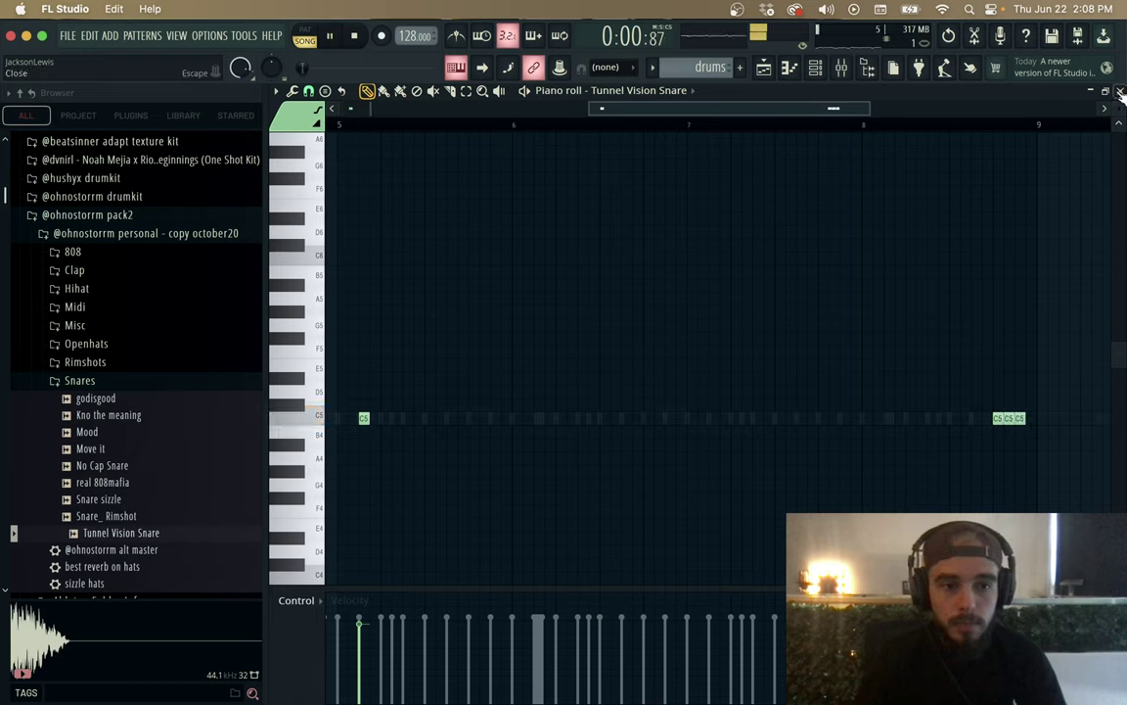
Step: Remove the woah hh hits that overlap the closing snare roll in bar 8 and return to the channel rack
left_click(647, 94)
left_click(636, 176)
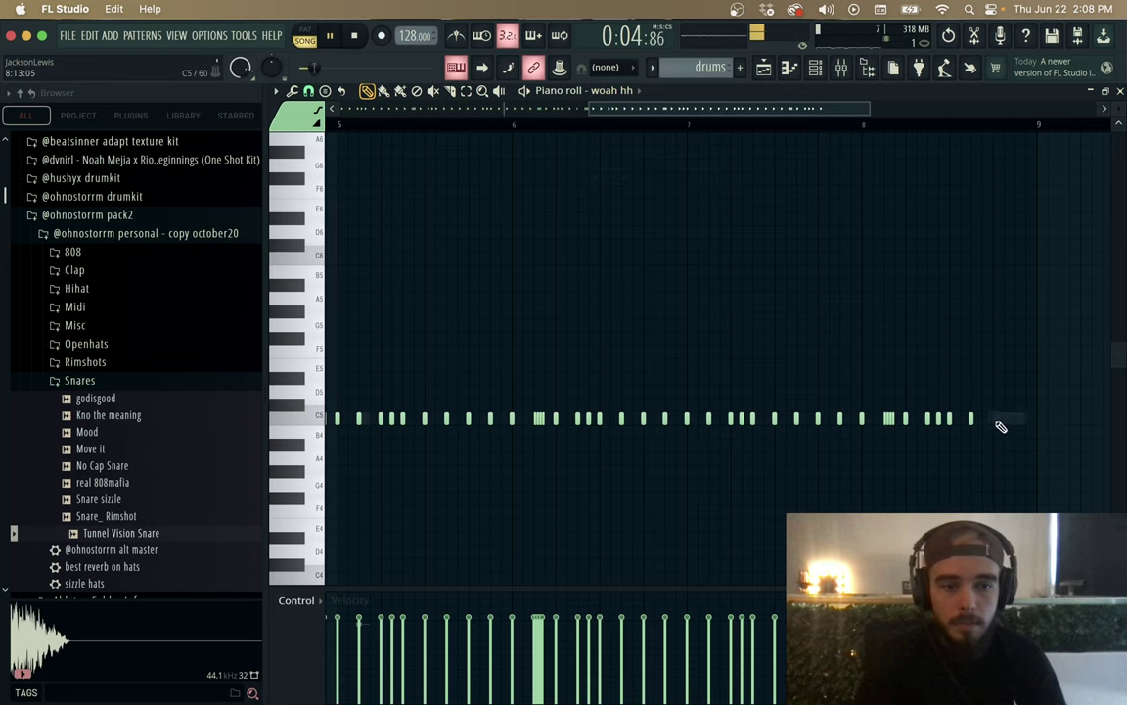
scroll(585, 118, "down", 3)
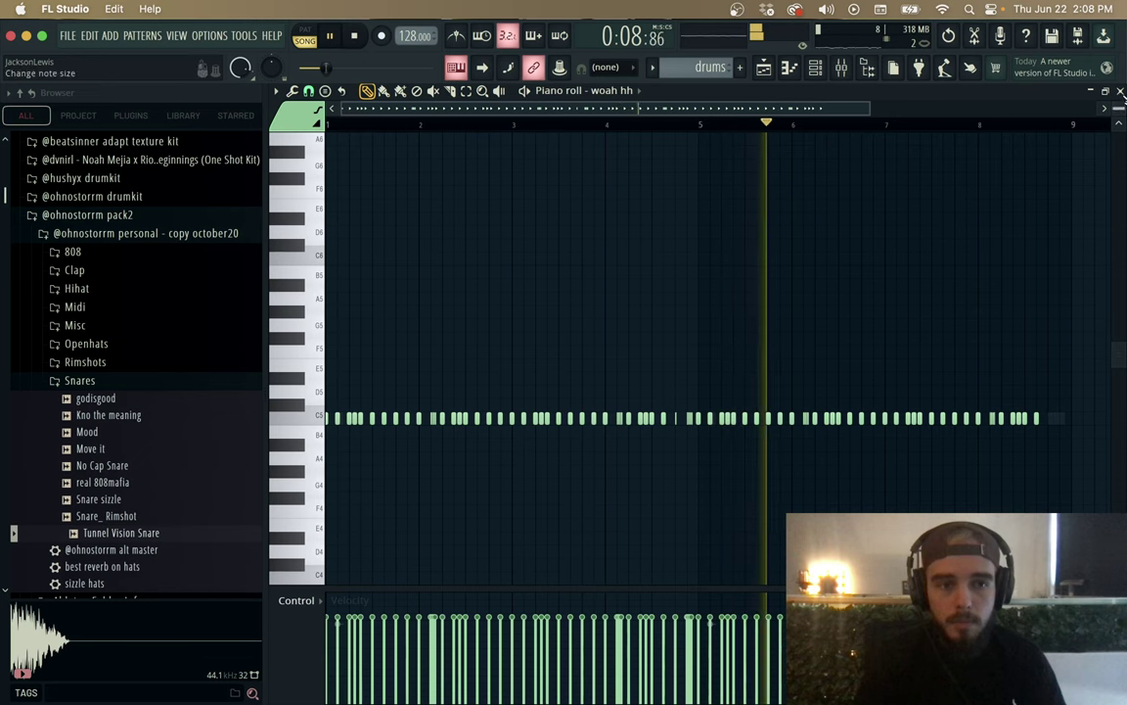
key("Escape")
left_click_drag(647, 244, 596, 240)
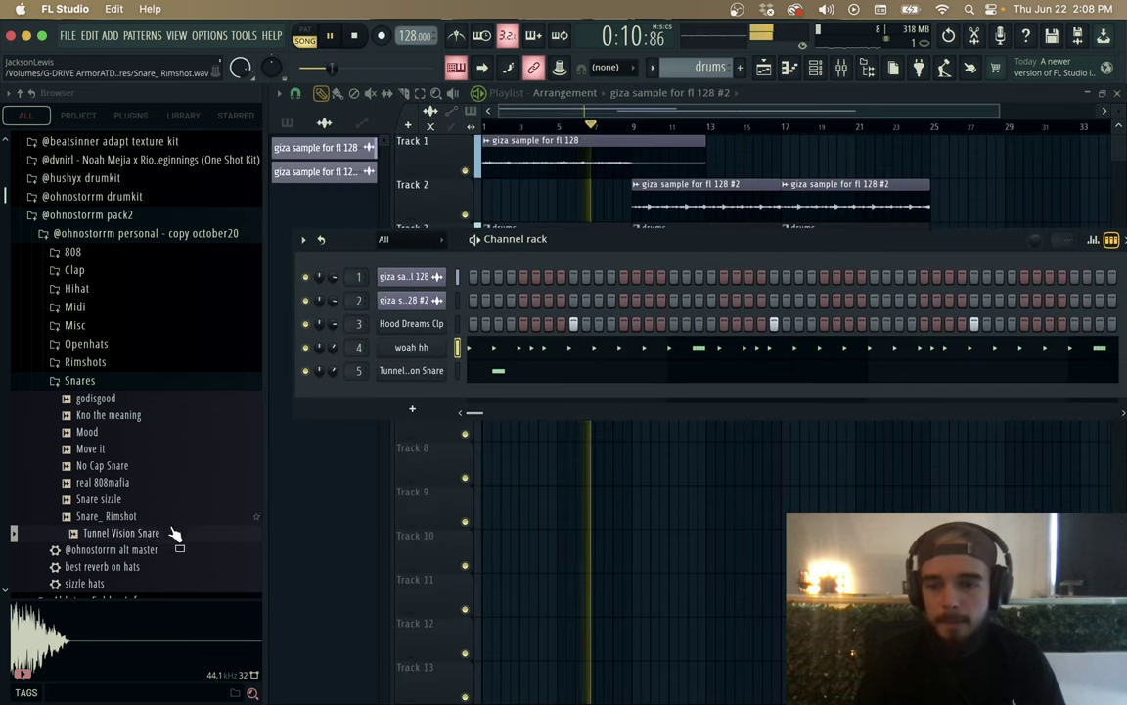
Step: Audition samples in the Openhats folder and add SK open hat as a new channel
left_click(99, 380)
left_click(125, 344)
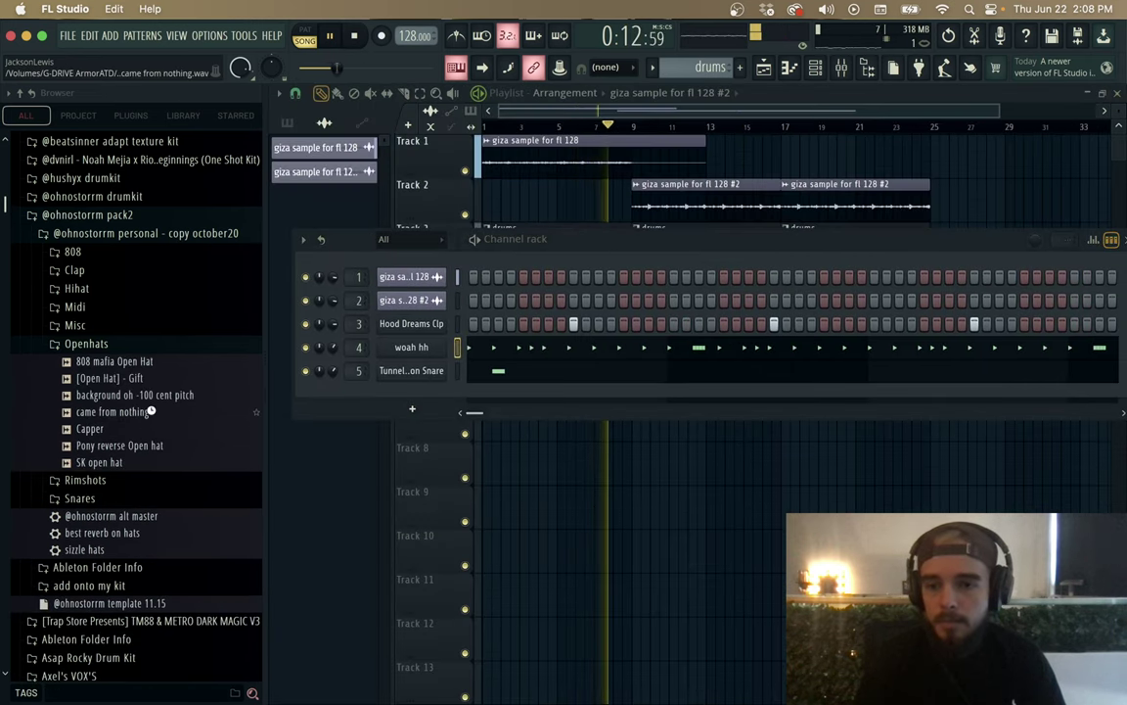
left_click(137, 447)
left_click(152, 463)
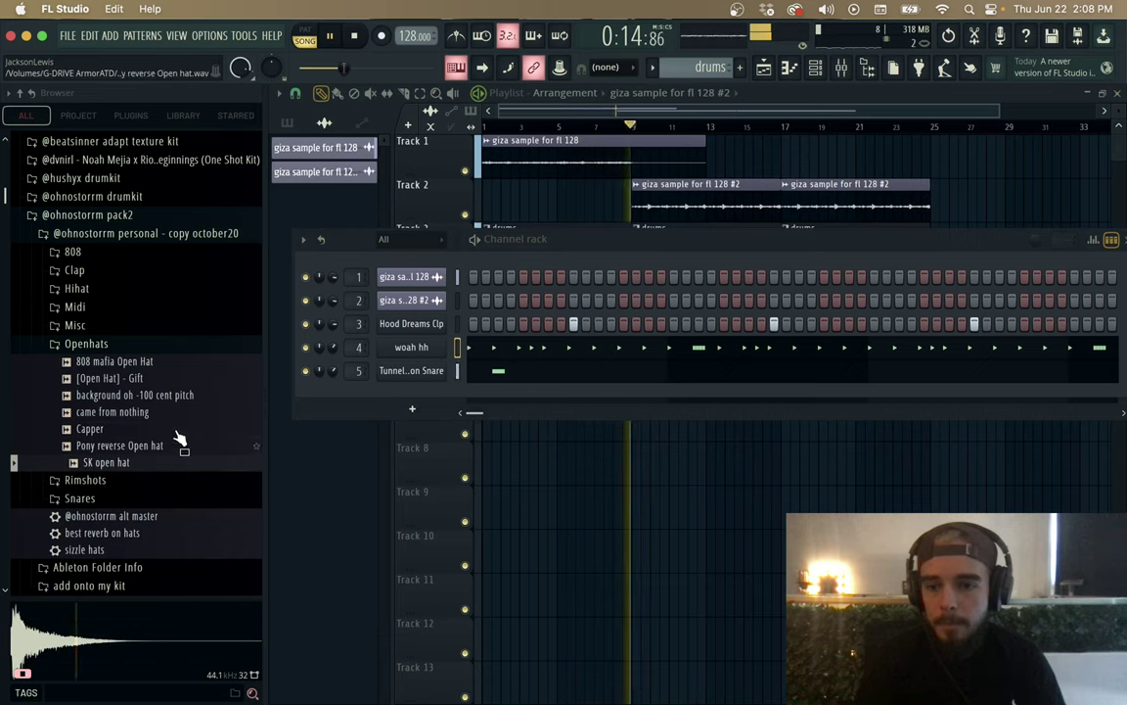
key("space")
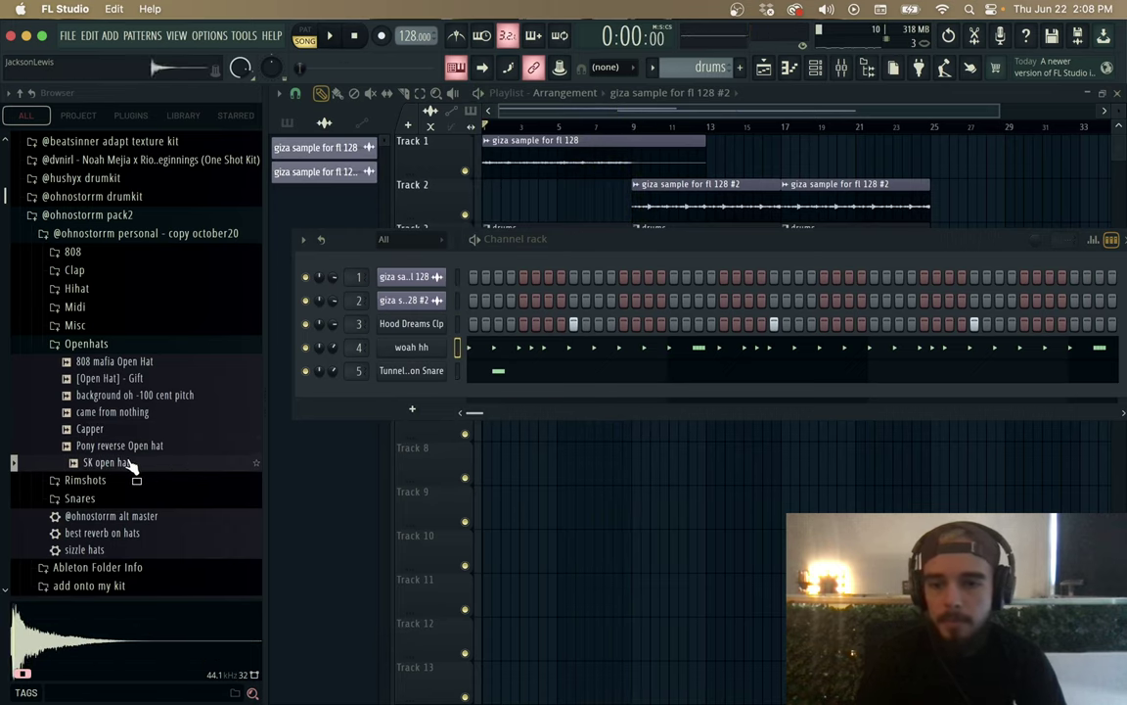
Step: Duplicate the SK open hat hits of bars 1 to 4 into bars 5 to 8 and close the piano roll
key("space")
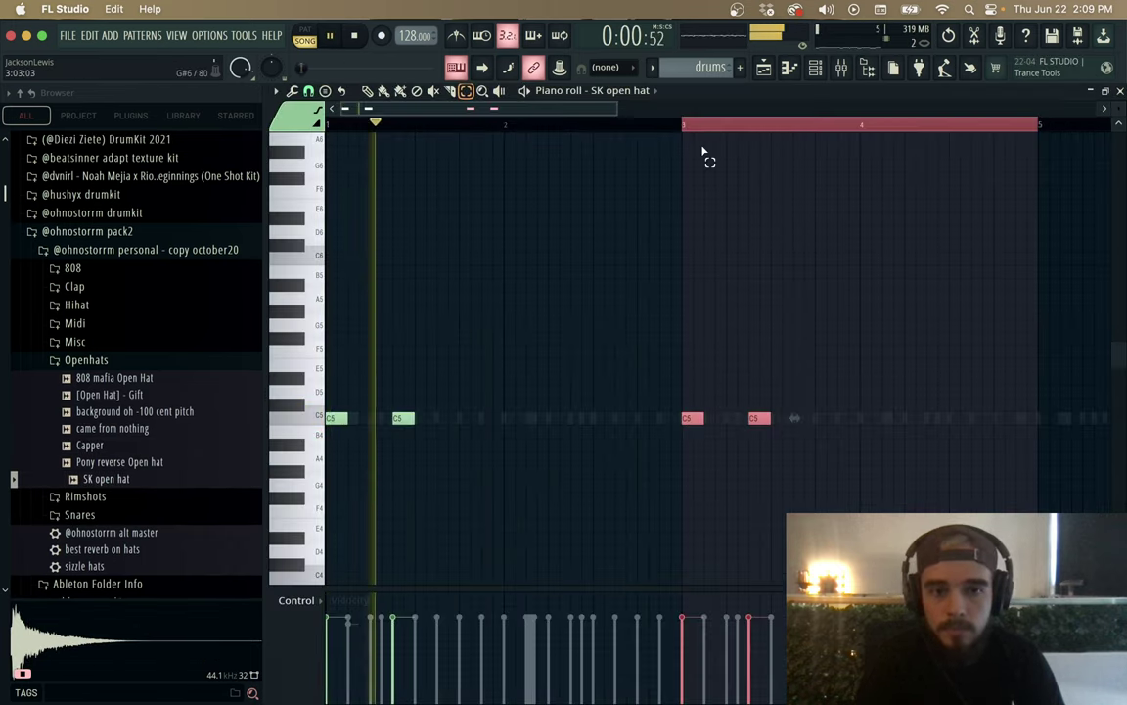
left_click(692, 126, "super")
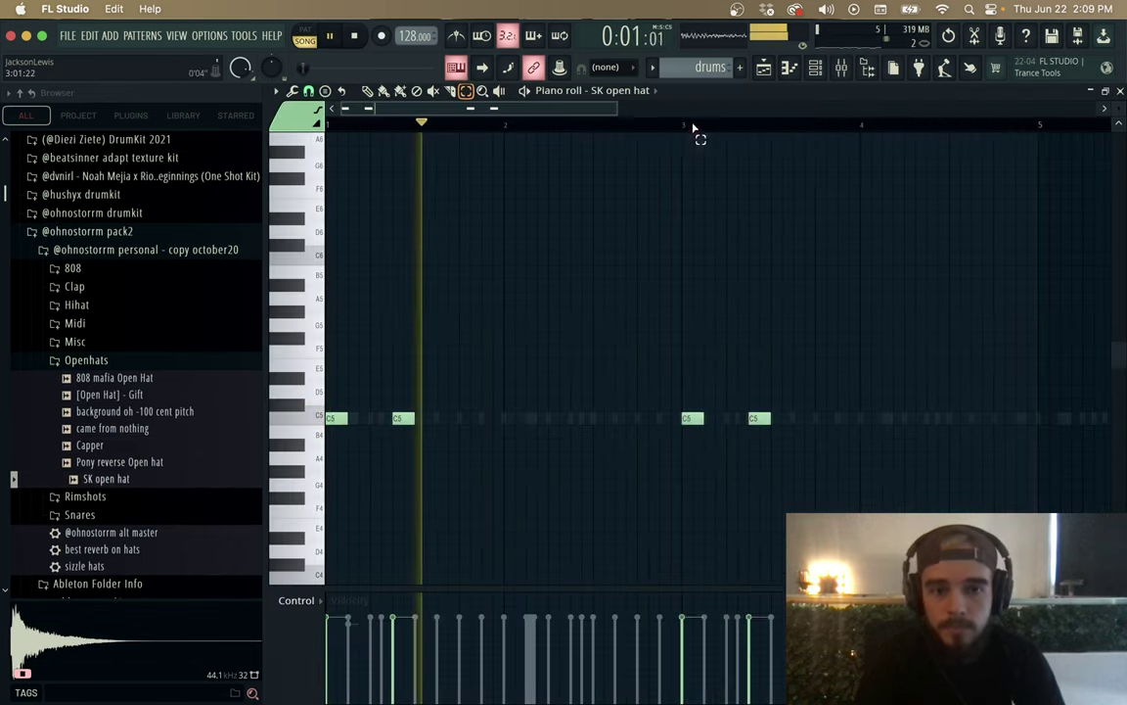
left_click_drag(617, 108, 992, 178)
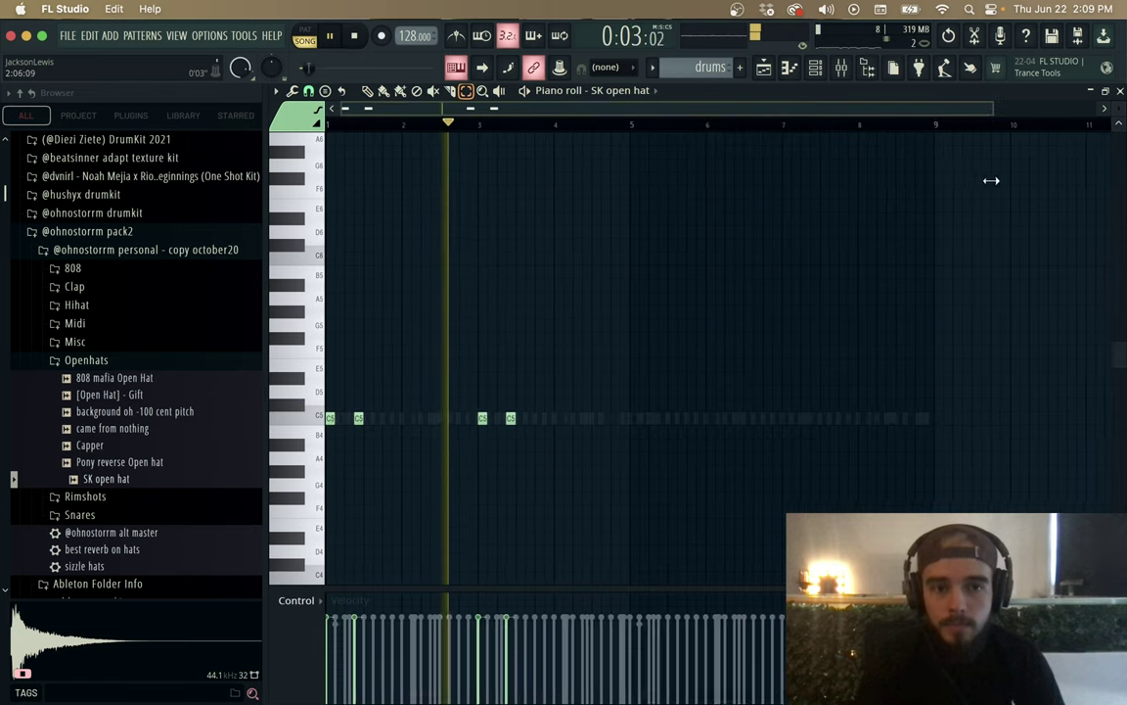
left_click_drag(630, 125, 5, 183)
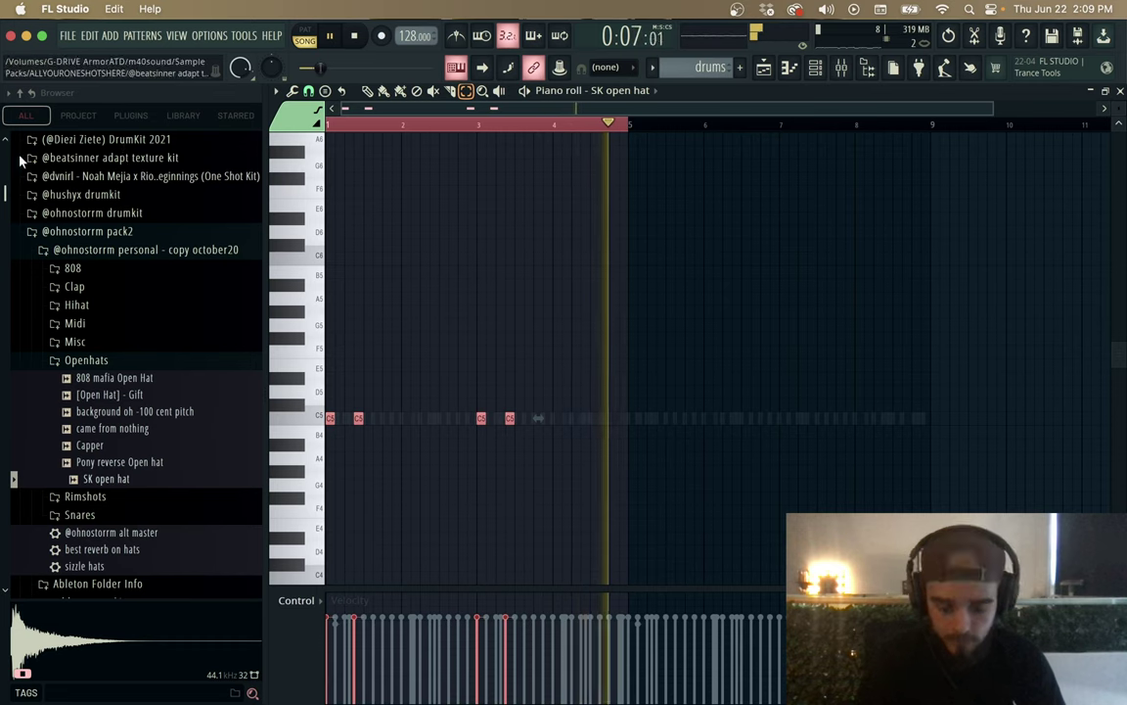
key("super+b")
left_click(1120, 90)
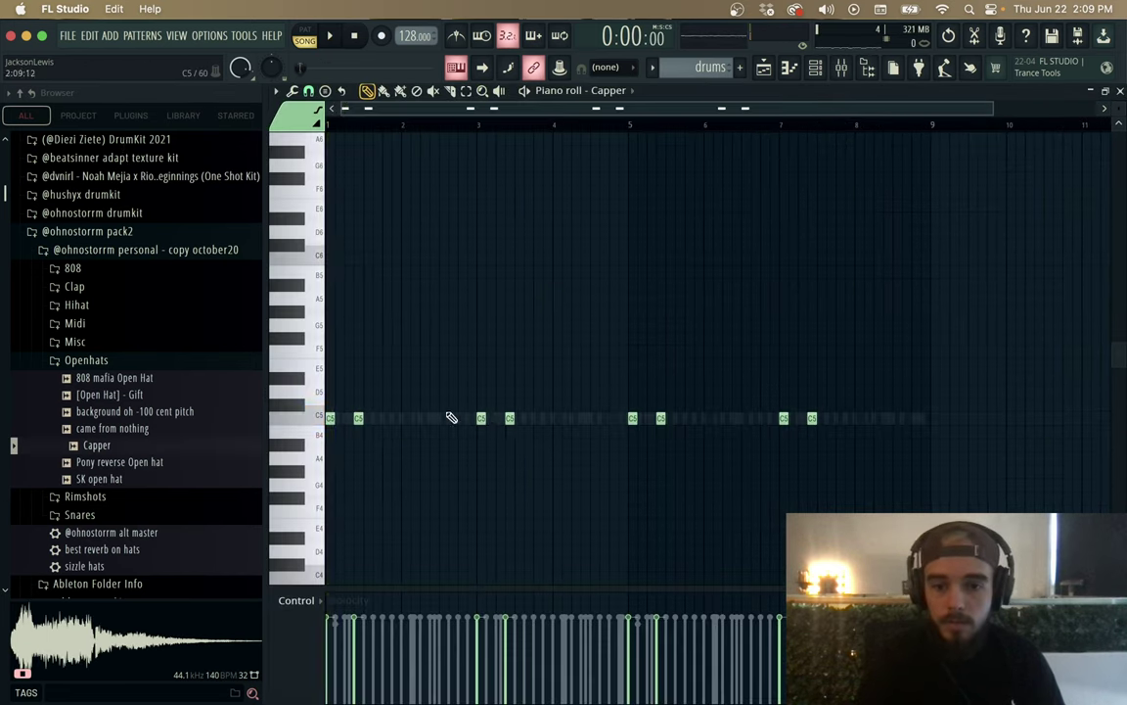
Step: Delete the Capper open hat hits at the start of bars 3 and 7 and close the piano roll
left_click(475, 394)
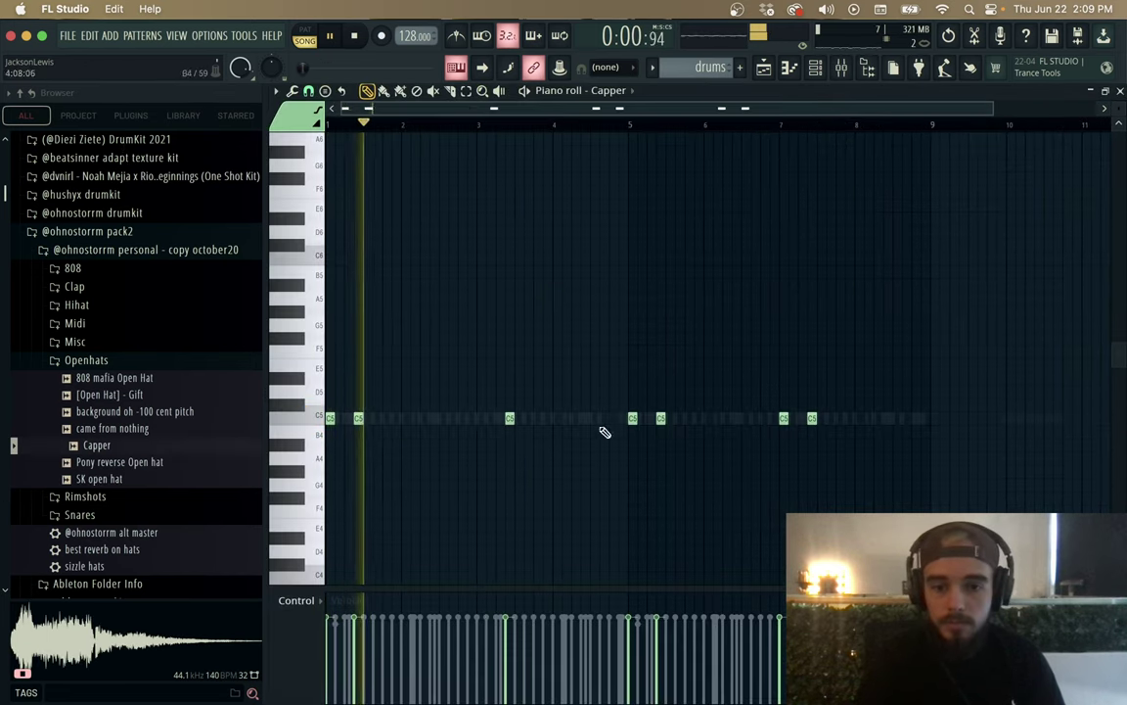
right_click(785, 419)
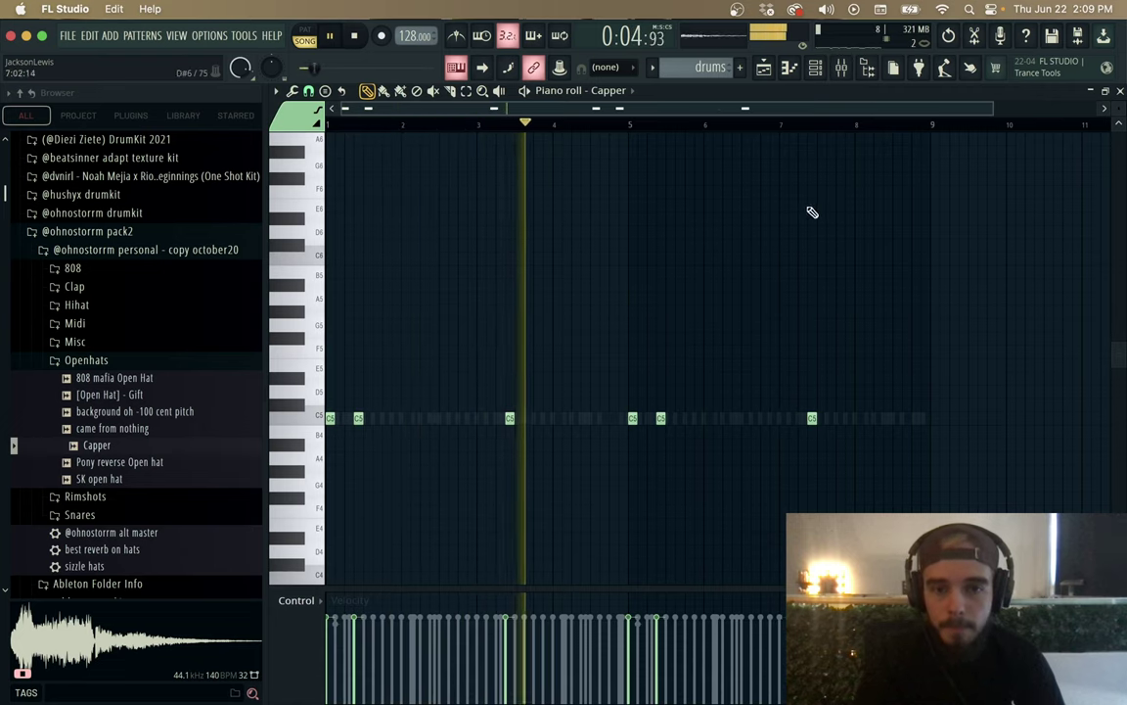
left_click(1121, 91)
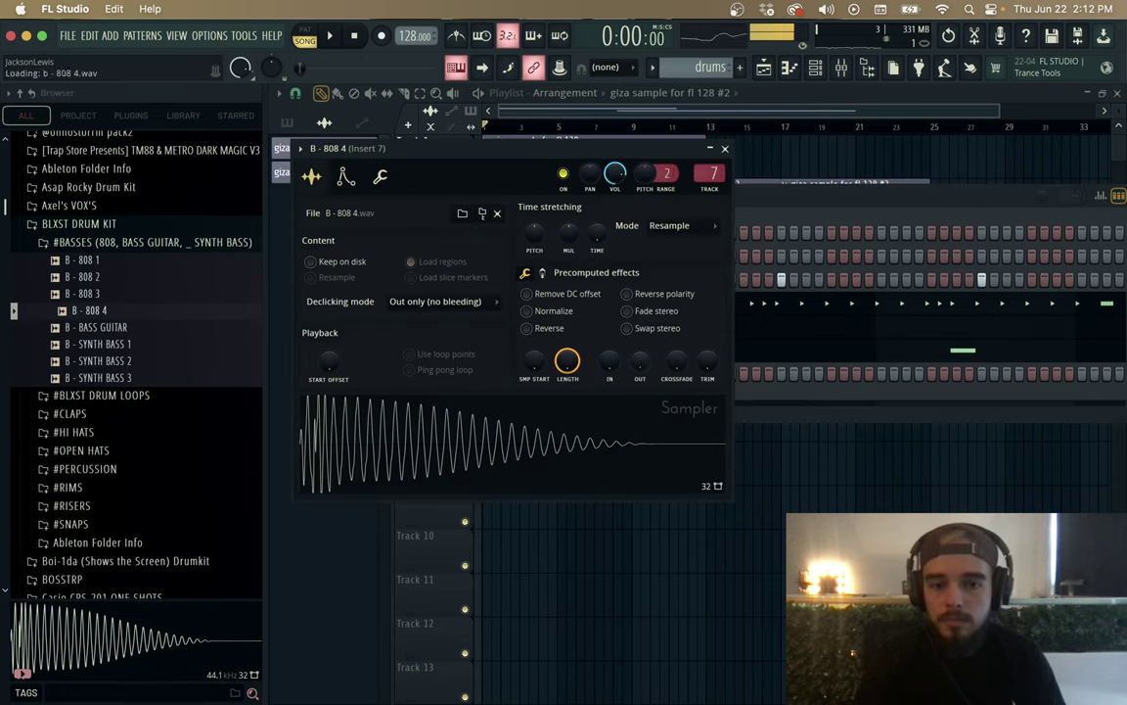
Step: Add a fade-out to the B - 808 4 sample, close its sampler settings and start playback
left_click_drag(639, 365, 639, 352)
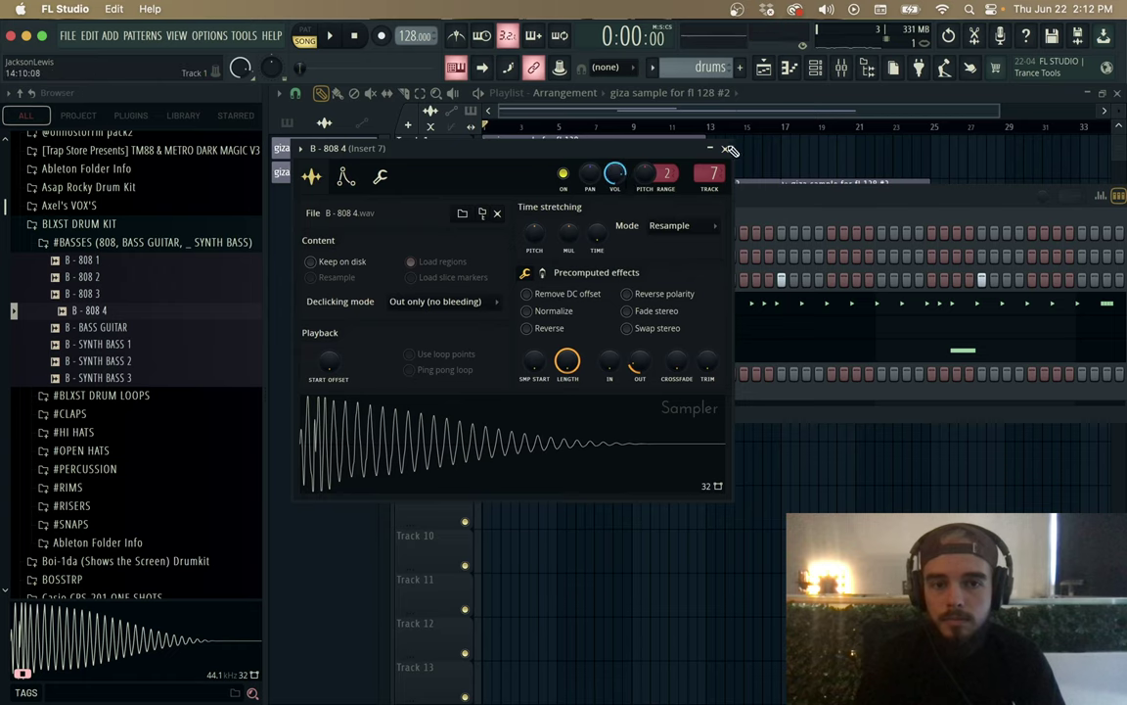
left_click(726, 149)
key("space")
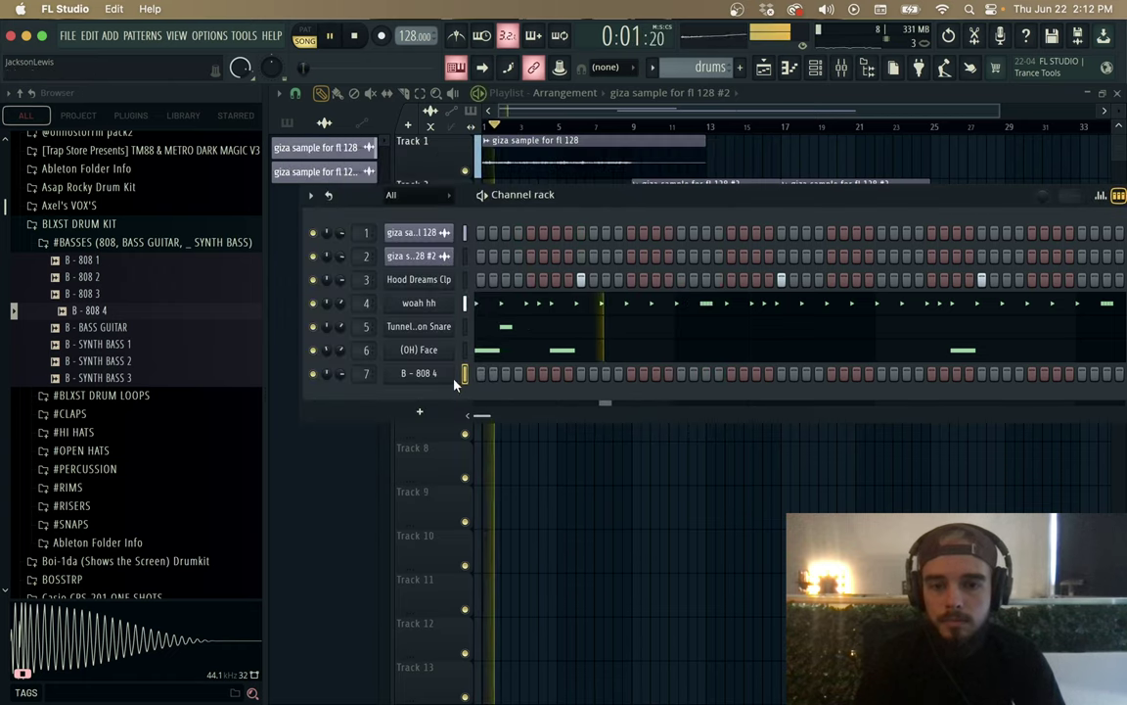
Step: Extend the B - 808 4 bassline with a G#5 note late in bar 1 and three across bar 3, then play it back
right_click(446, 373)
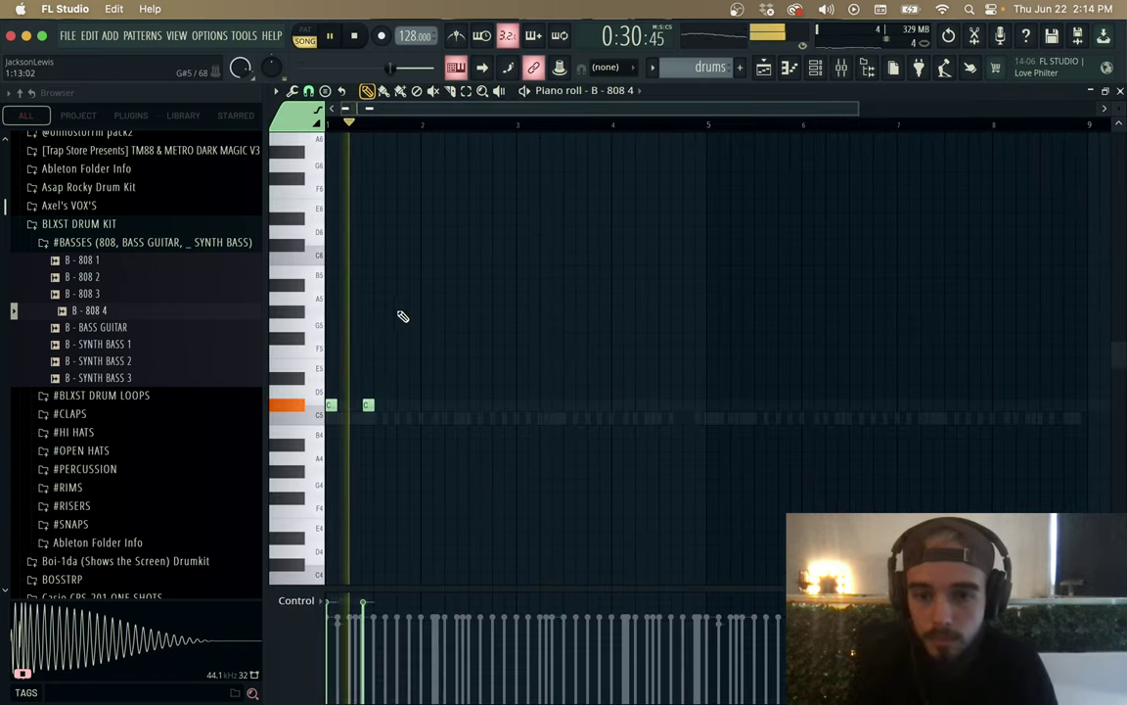
left_click(402, 313)
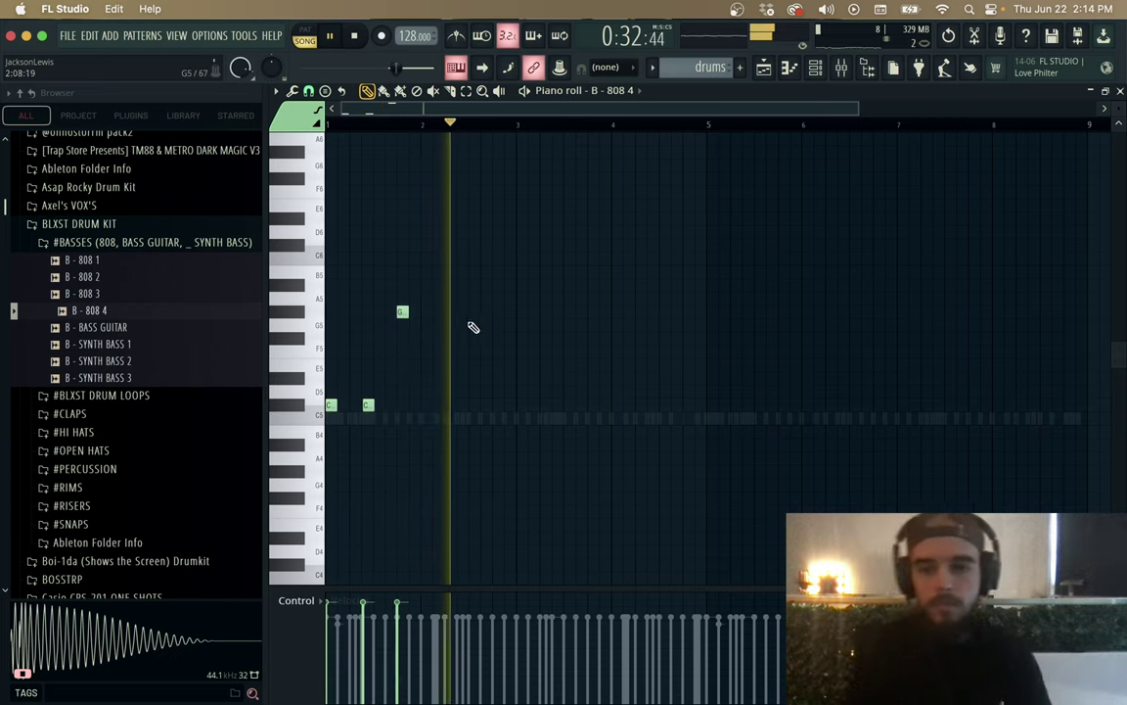
left_click(522, 313)
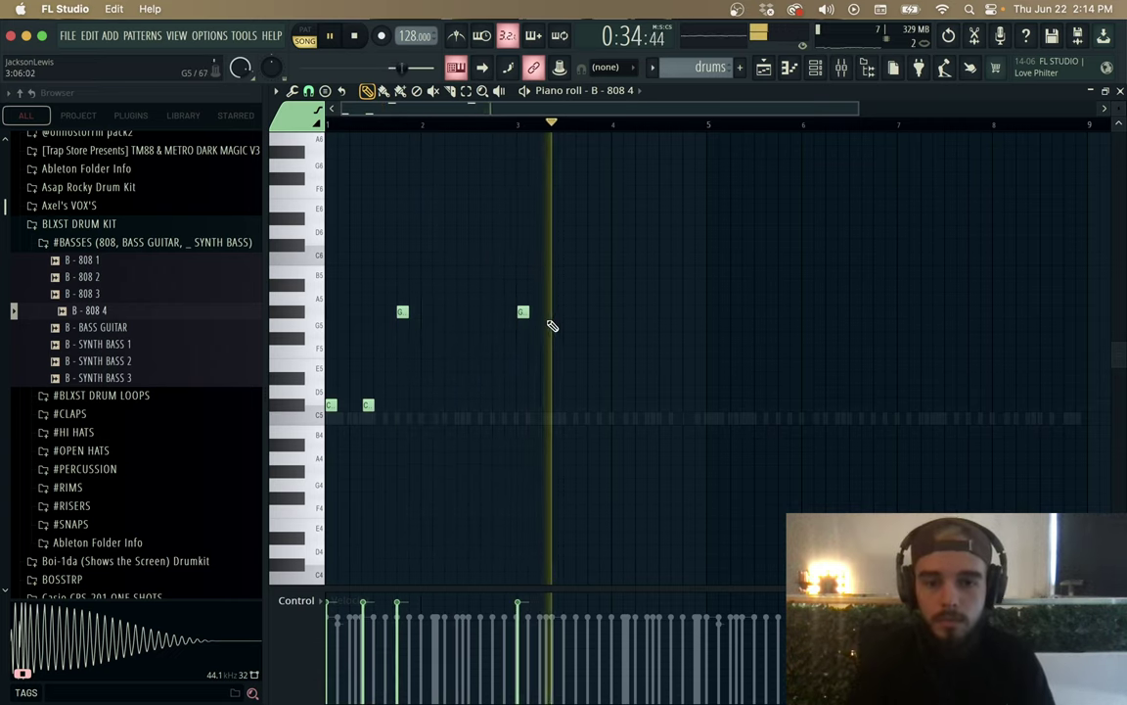
left_click(557, 313)
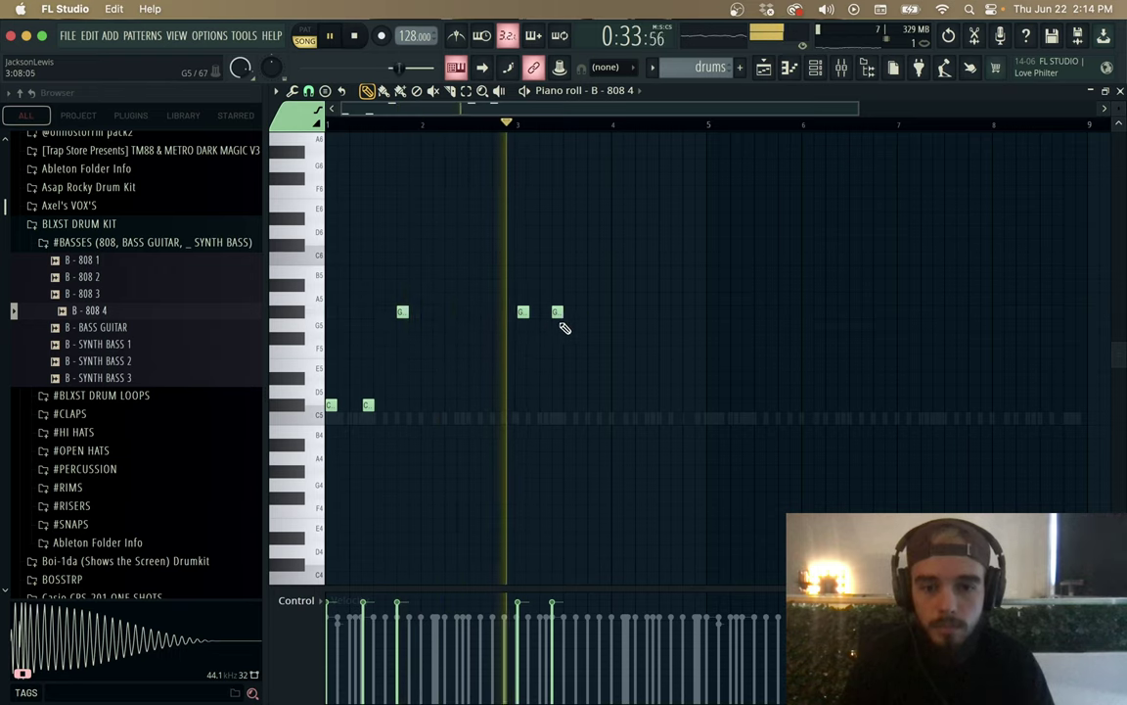
left_click(593, 313)
key("space")
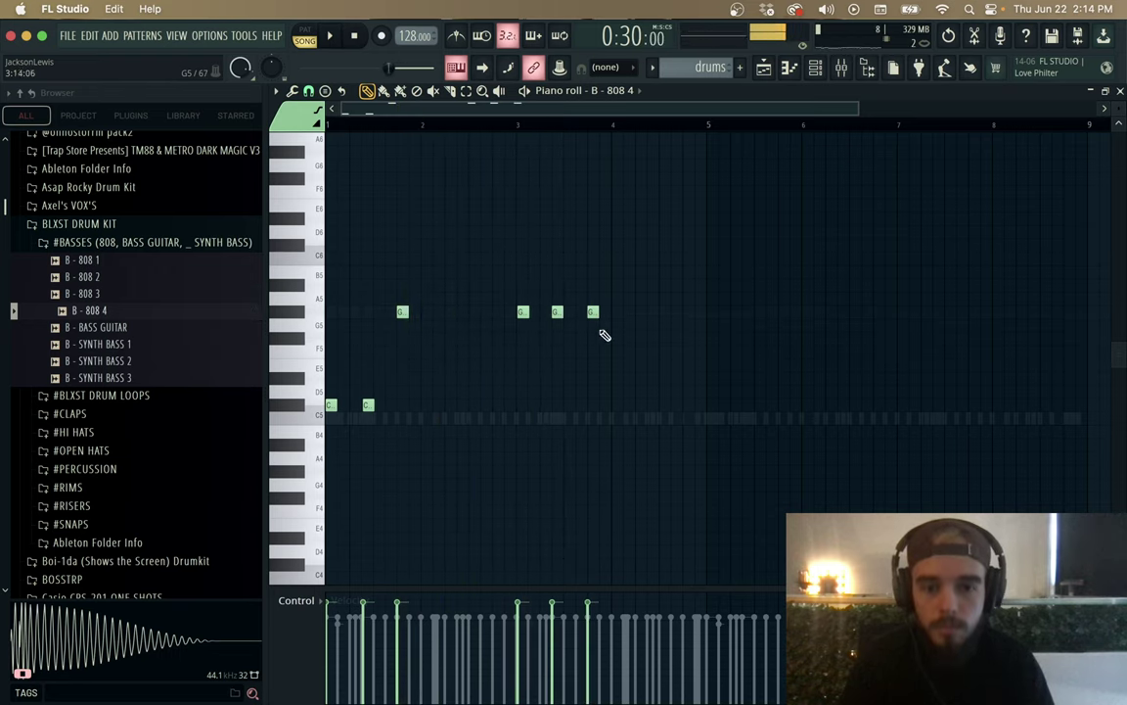
key("F7")
key("space")
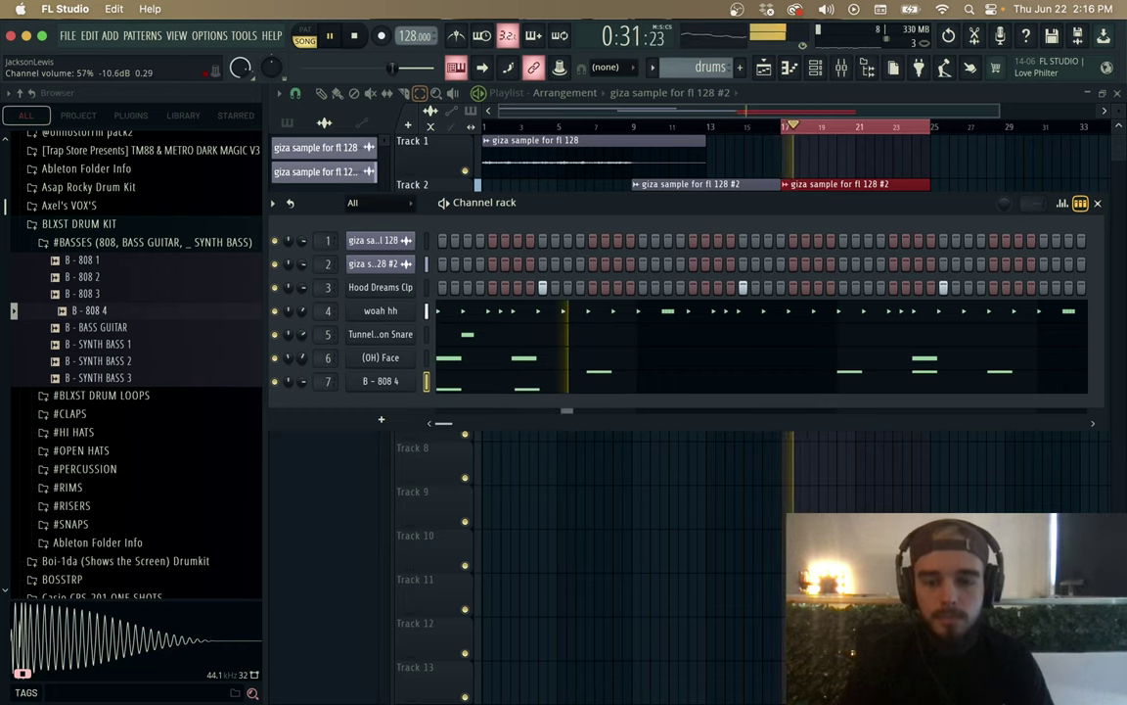
Step: Load Fruity Parametric EQ 2 into the first effect slot of mixer Insert 6
left_click(764, 66)
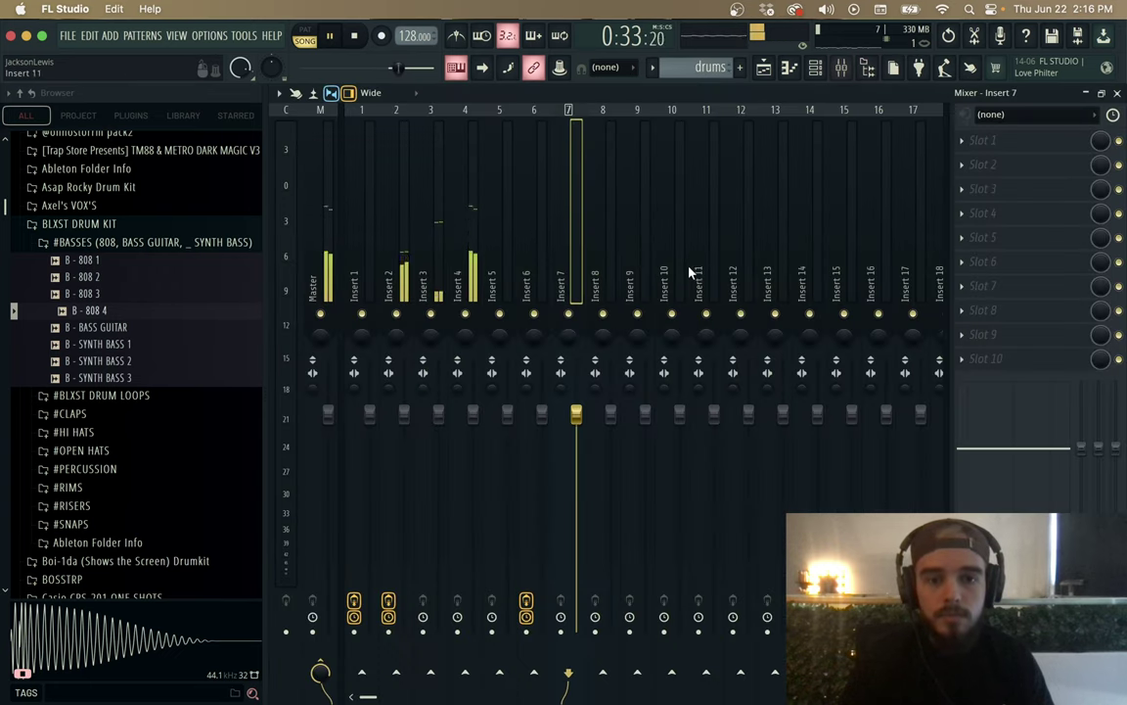
left_click(539, 253)
left_click(1018, 140)
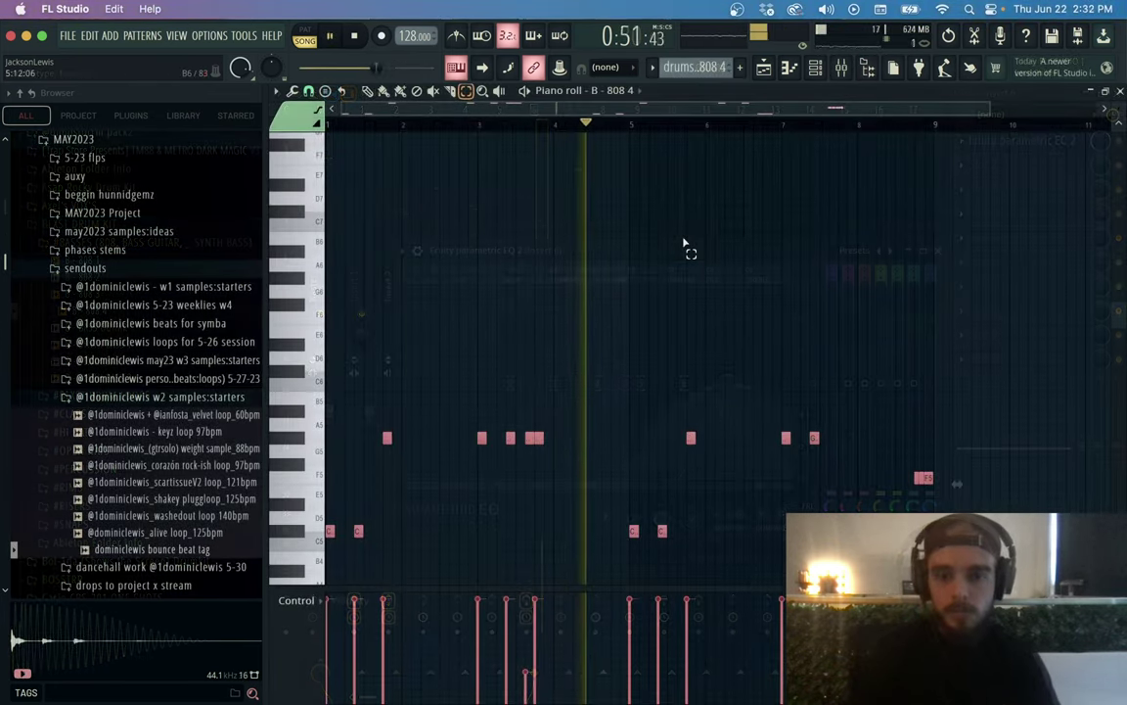
Step: Close the 808 piano roll and play the arrangement, reviewing the full playlist
left_click(355, 37)
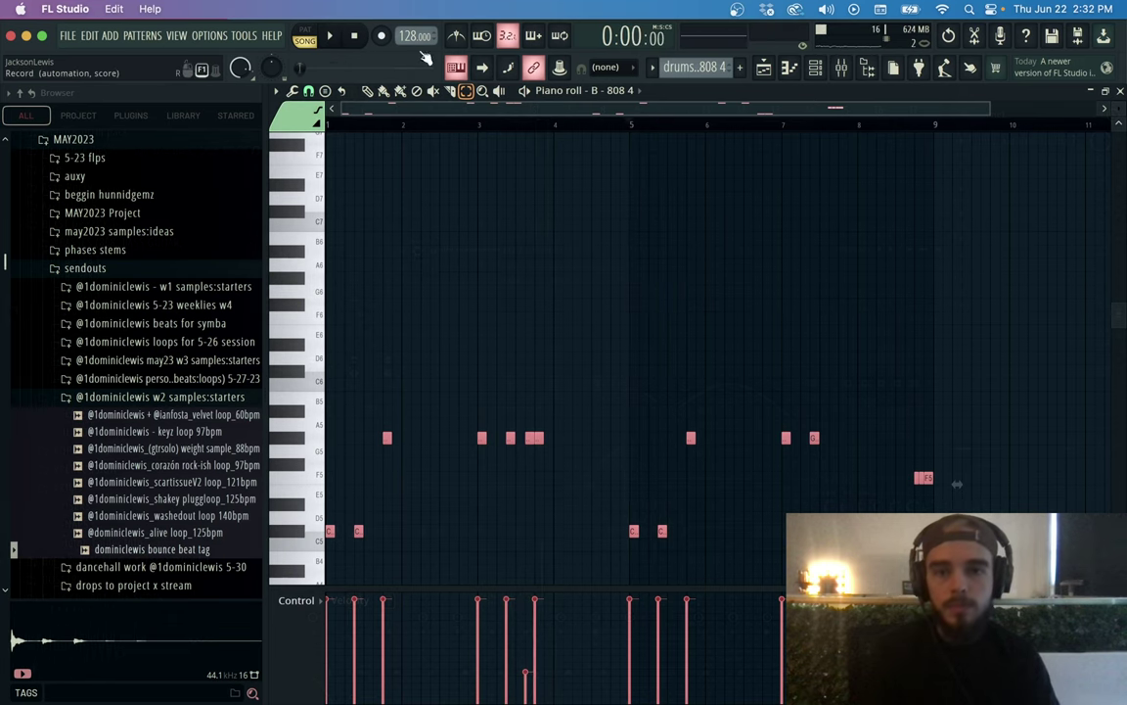
left_click(1120, 91)
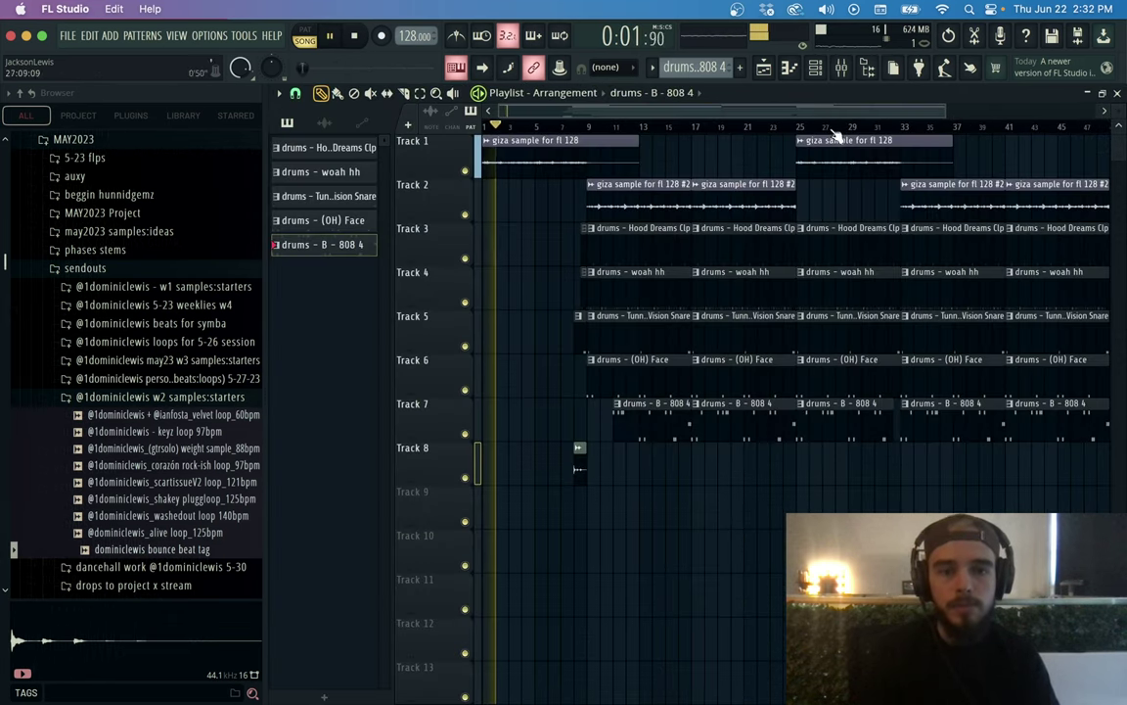
left_click_drag(941, 111, 970, 118)
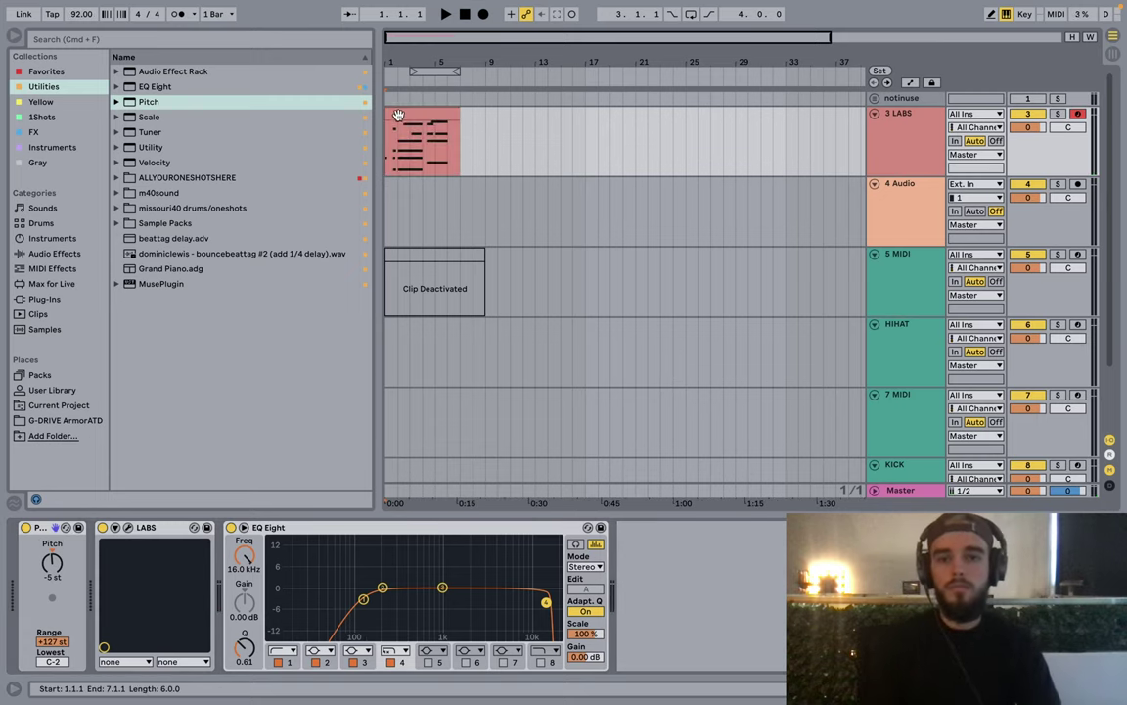
Step: Switch to Ableton Live, audition the start of the 3 LABS clip, and split it at 2.1.1
left_click(398, 115)
key("space")
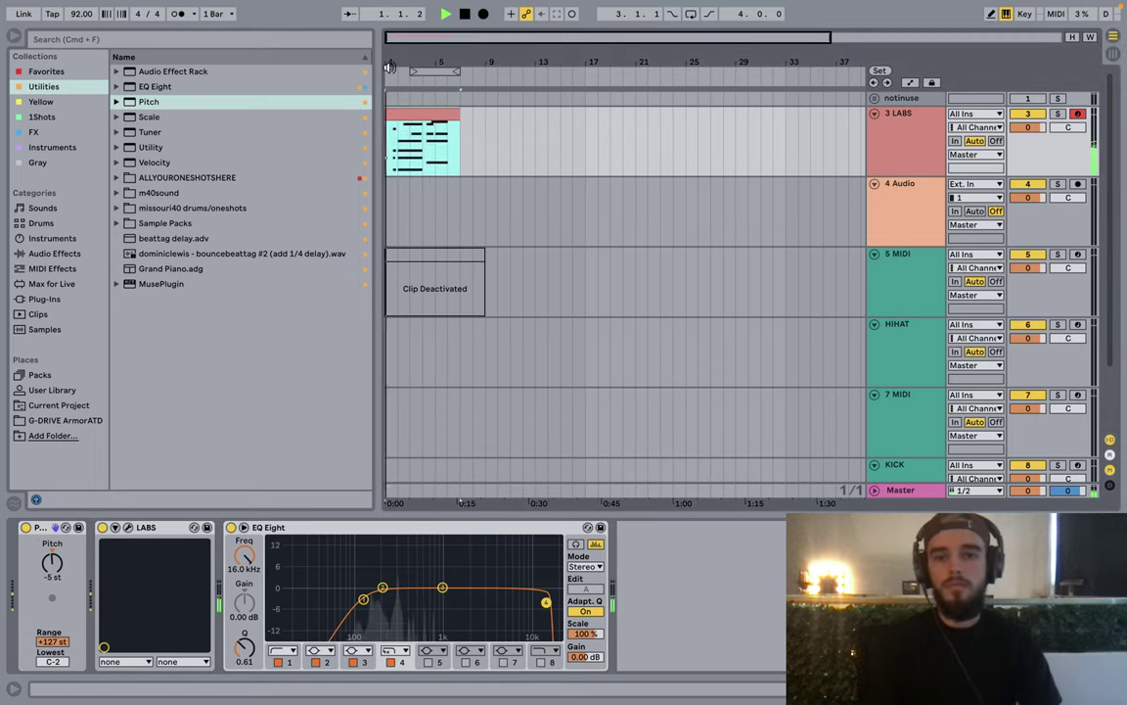
key("z")
left_click(543, 159)
key("space")
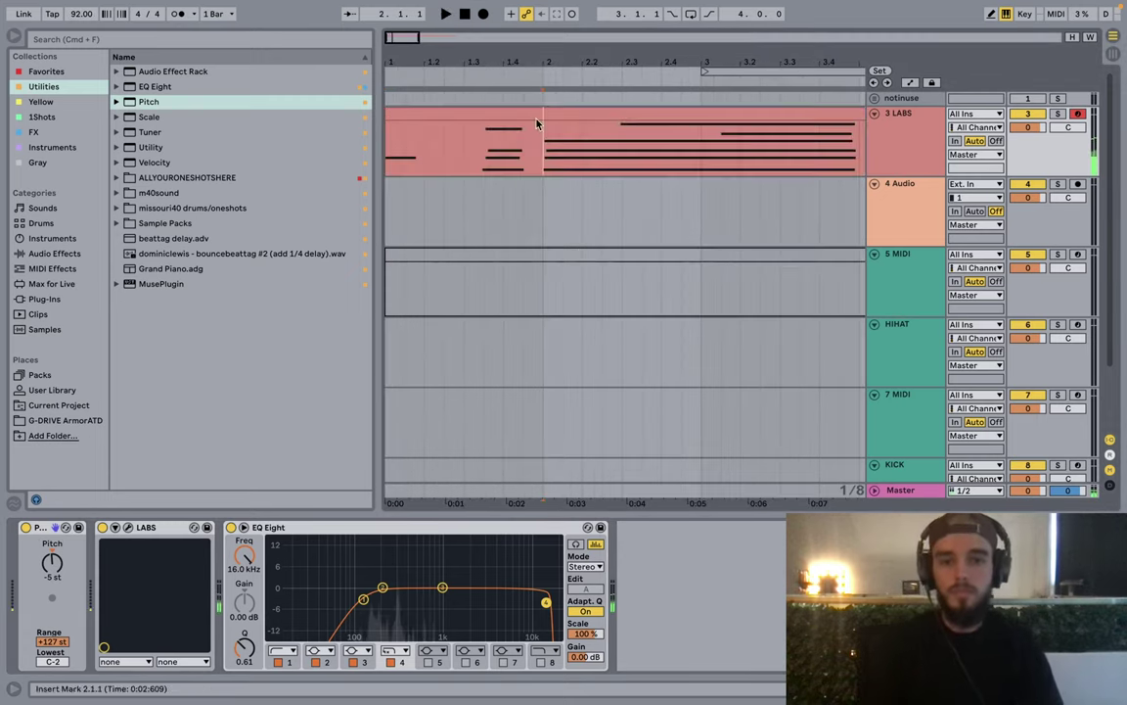
key("plus")
key("plus")
key("plus")
key("plus")
key("plus")
key("plus")
key("plus")
key("plus")
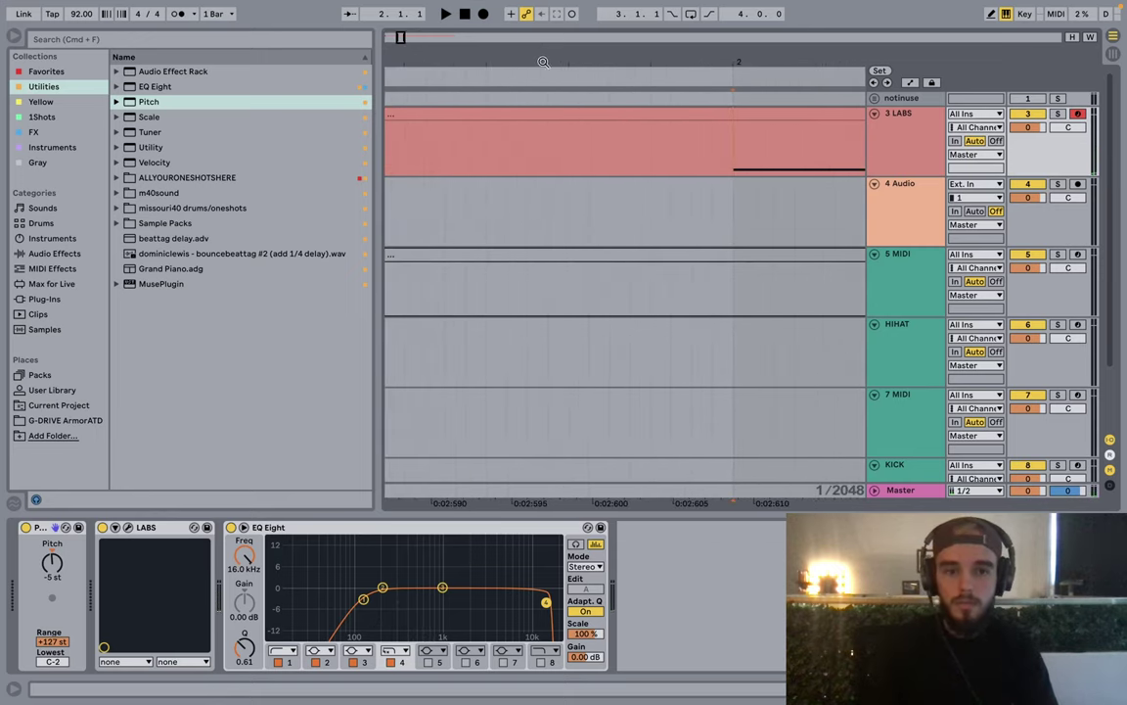
key("super+e")
Step: Trim the 3 LABS clip to four bars starting at bar 1 and open its notes for editing
right_click(729, 114)
left_click(732, 96)
left_click_drag(732, 65, 416, 105)
double_click(411, 115)
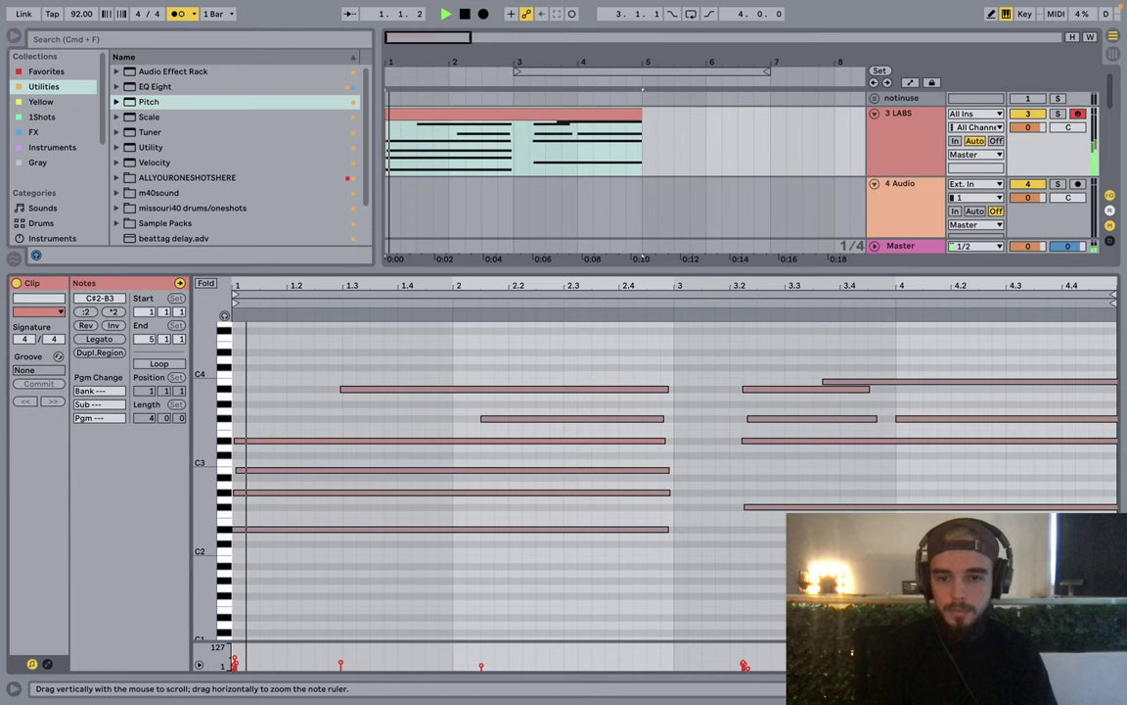
Step: Extend the first A#3 note back to start at 1.2.2 and lower the short G#3 note's velocity to 8
left_click(324, 390)
left_click_drag(324, 391, 313, 390)
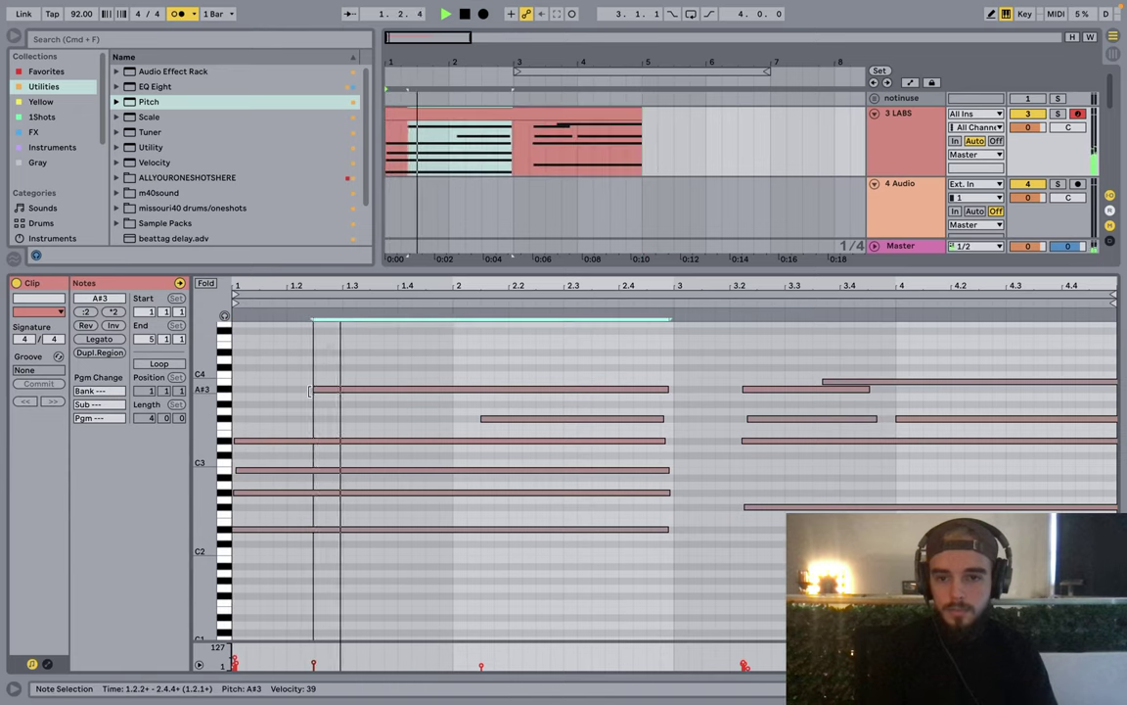
left_click(314, 658)
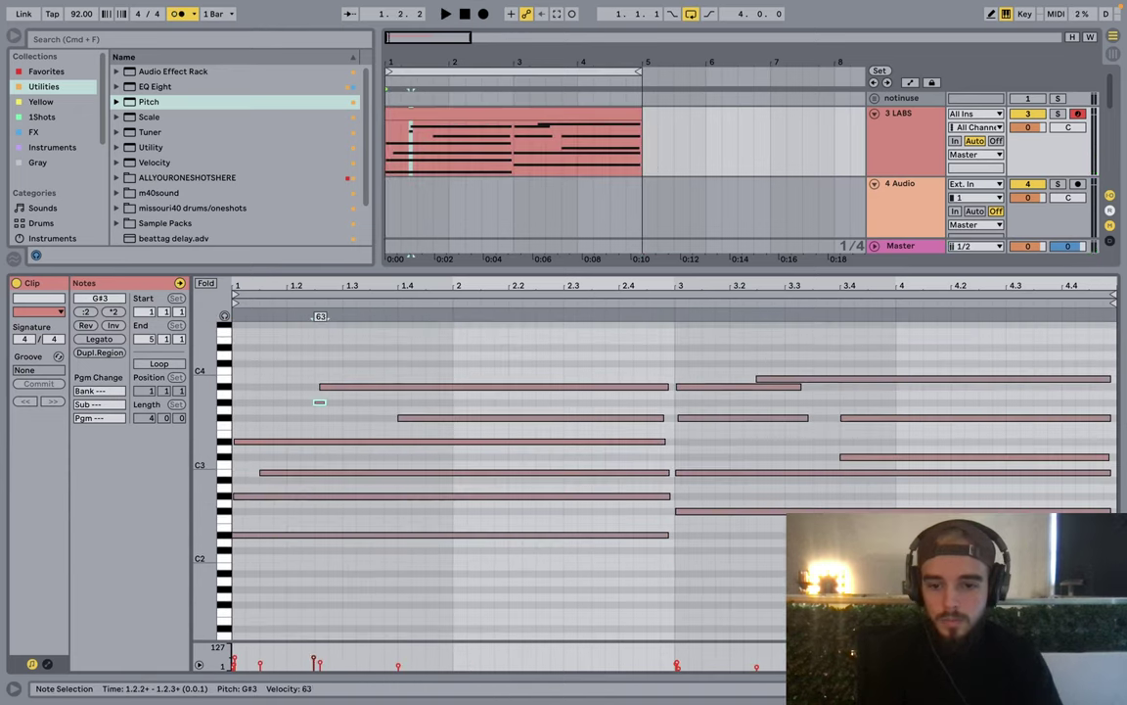
key("space")
left_click_drag(314, 658, 314, 669)
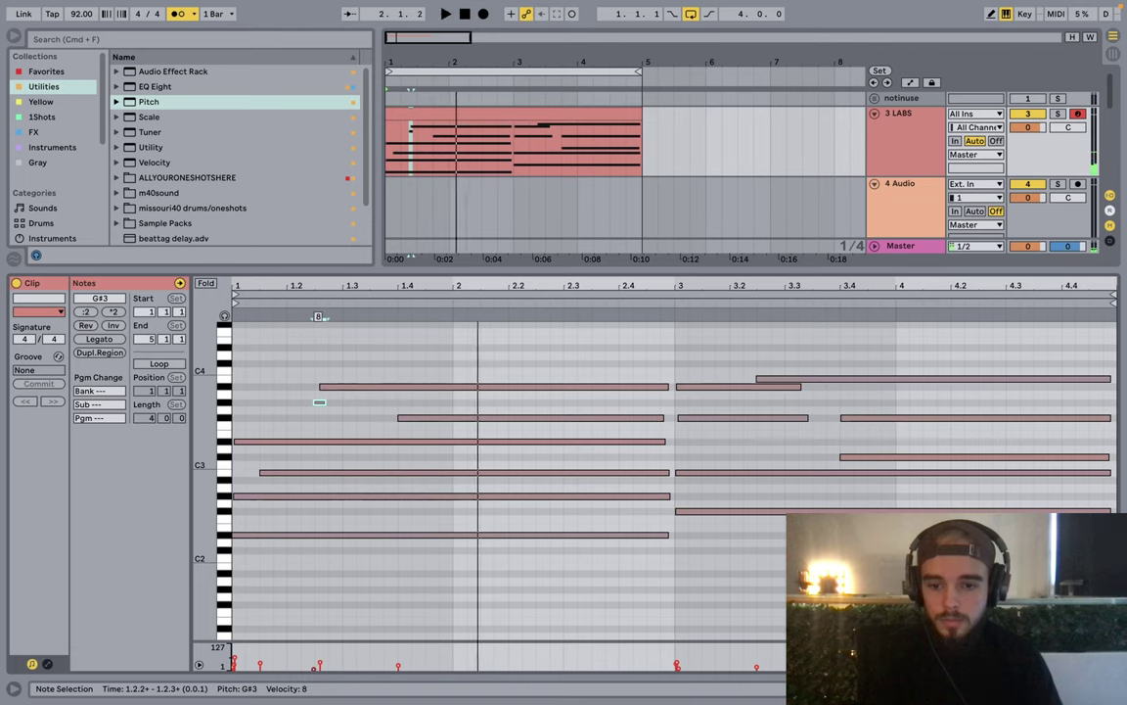
key("space")
key("space")
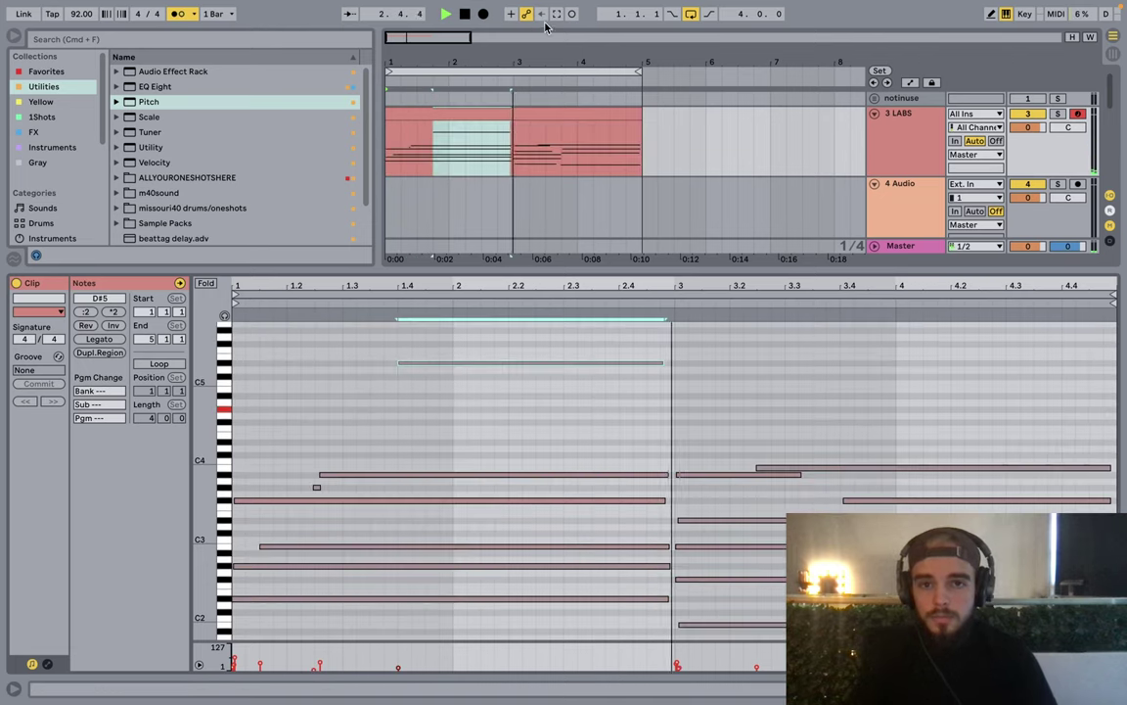
Step: Consolidate bars 1 to 4 of the melody into one clip and lower the velocities of the two highest notes
key("z")
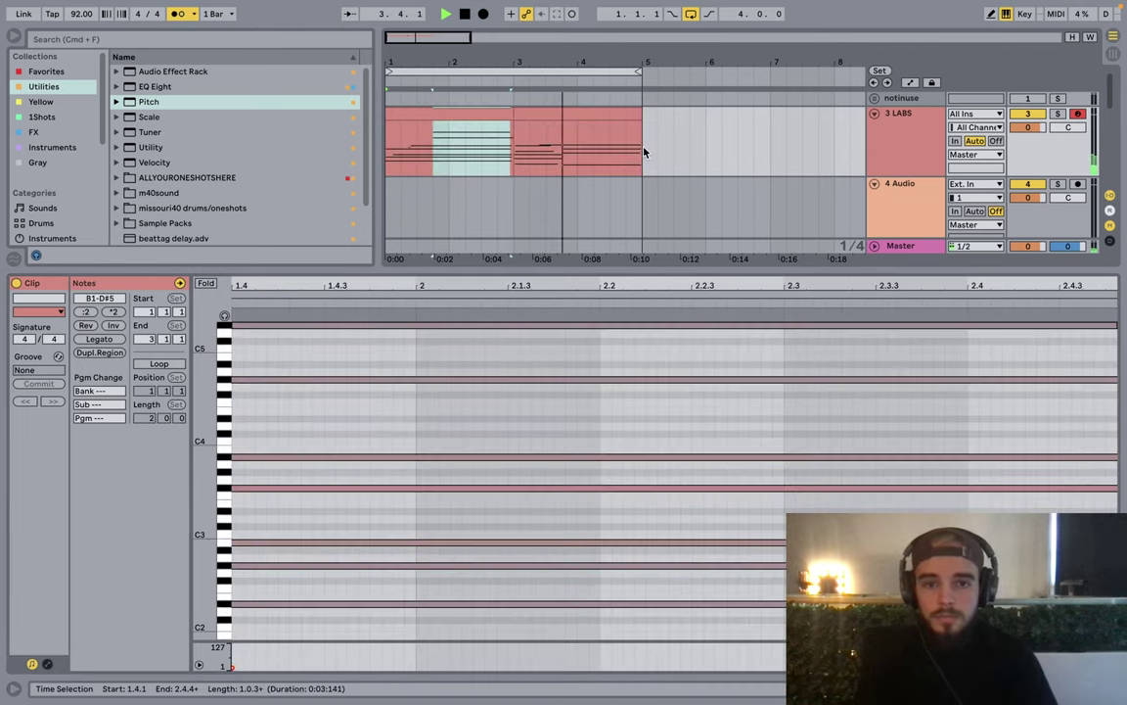
left_click_drag(643, 151, 179, 152)
key("super+j")
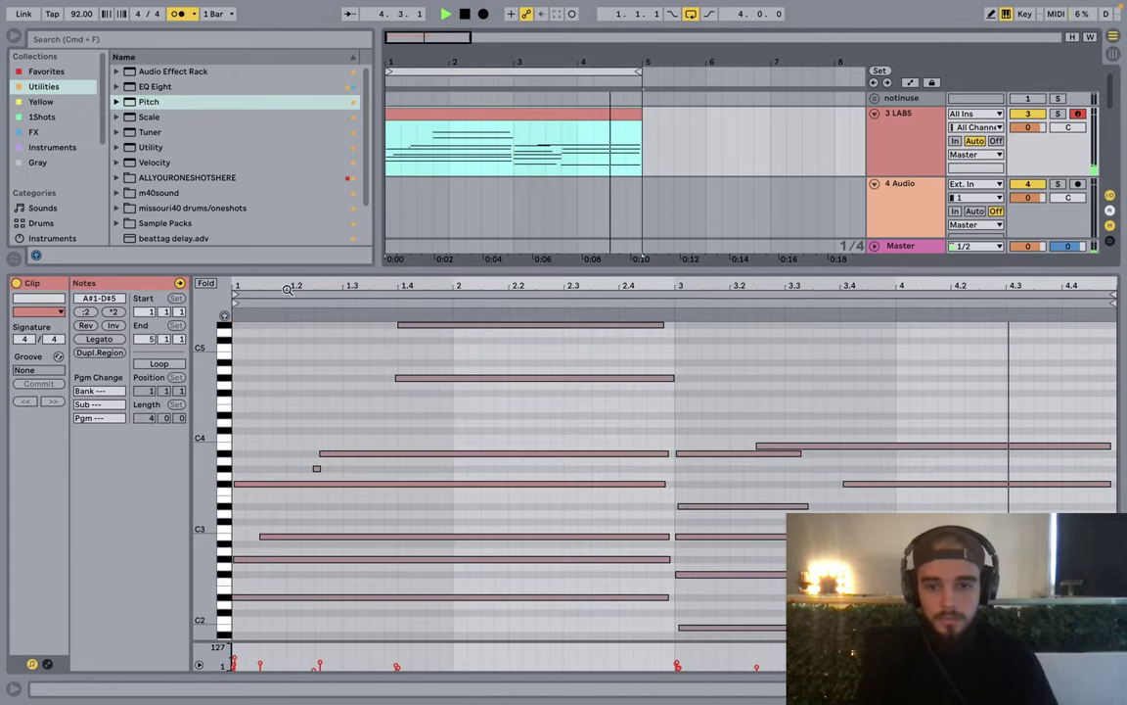
left_click_drag(204, 420, 191, 420)
left_click_drag(405, 409, 445, 359)
left_click_drag(397, 667, 397, 672)
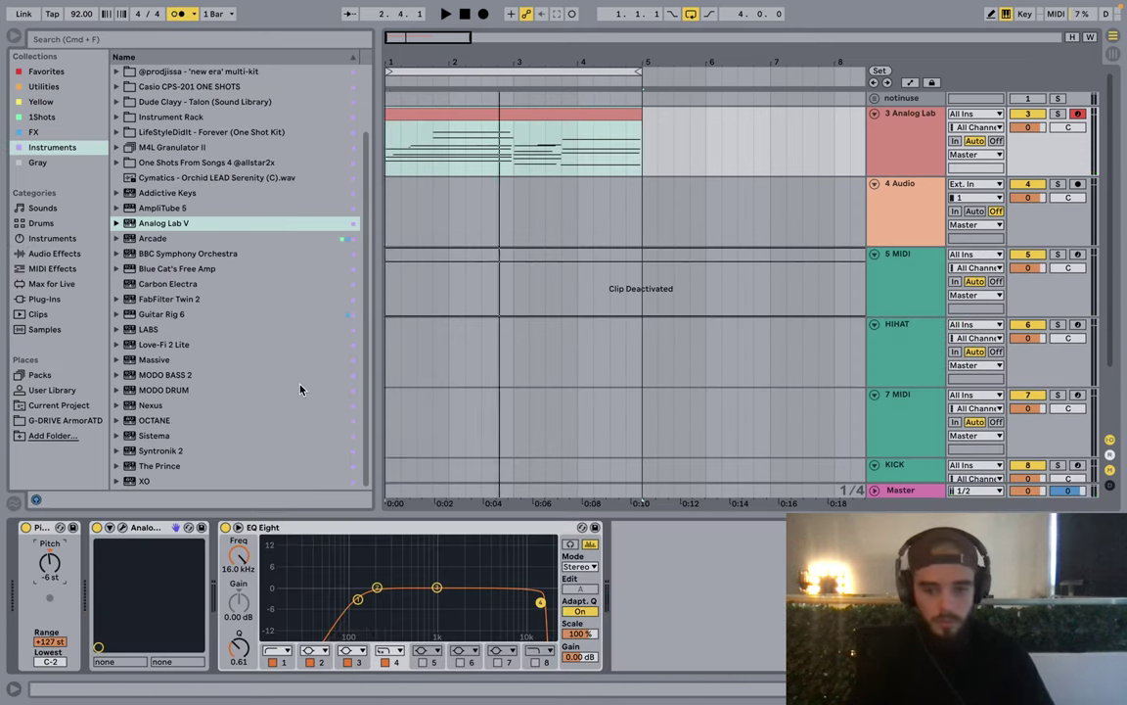
Step: Play the melody through Analog Lab V and review the Rom1A 11-E.PIANO 1 preset's window and macro controls
key("space")
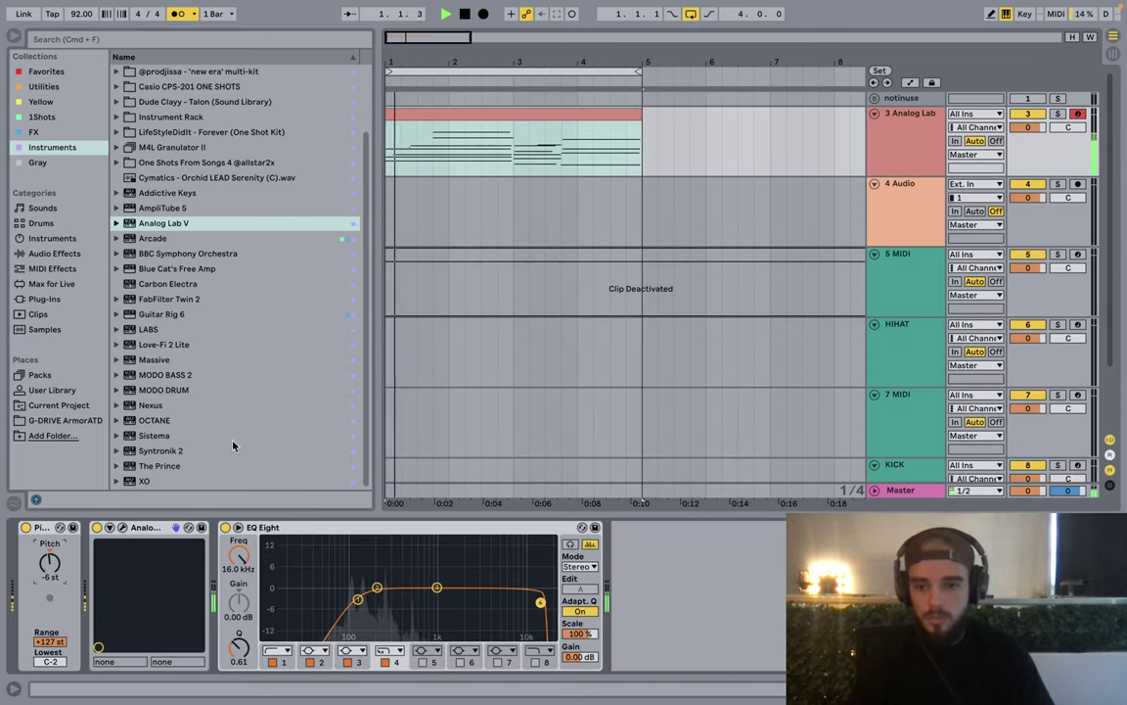
left_click(123, 529)
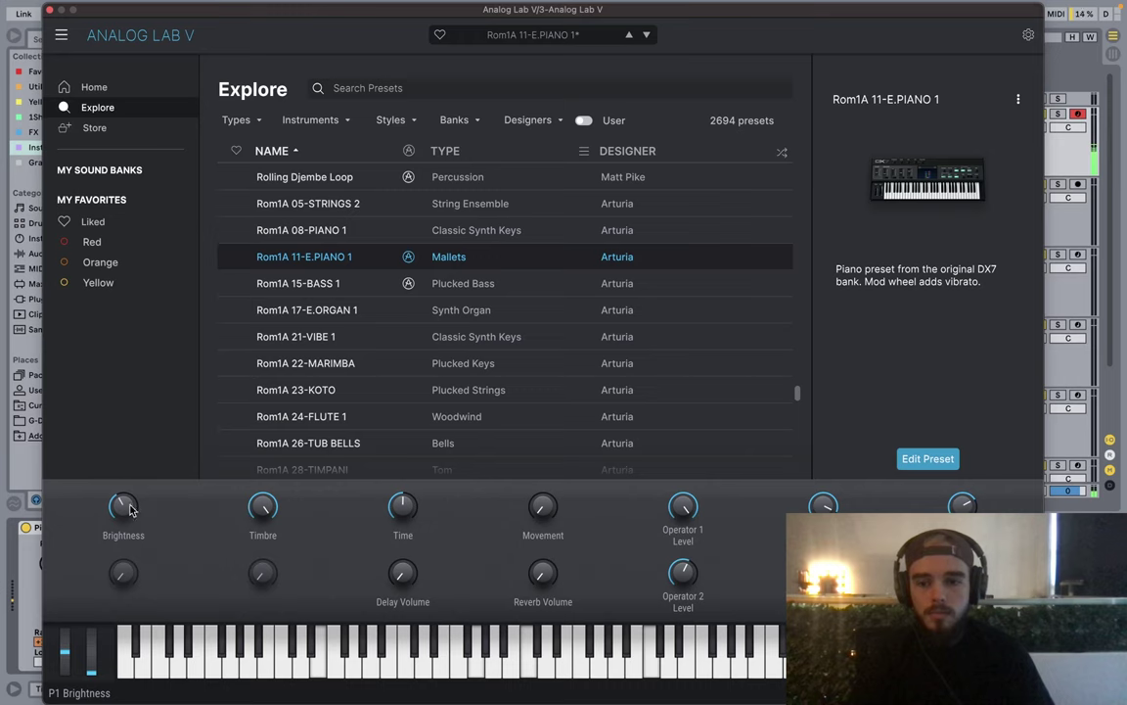
left_click(201, 9)
left_click(148, 12)
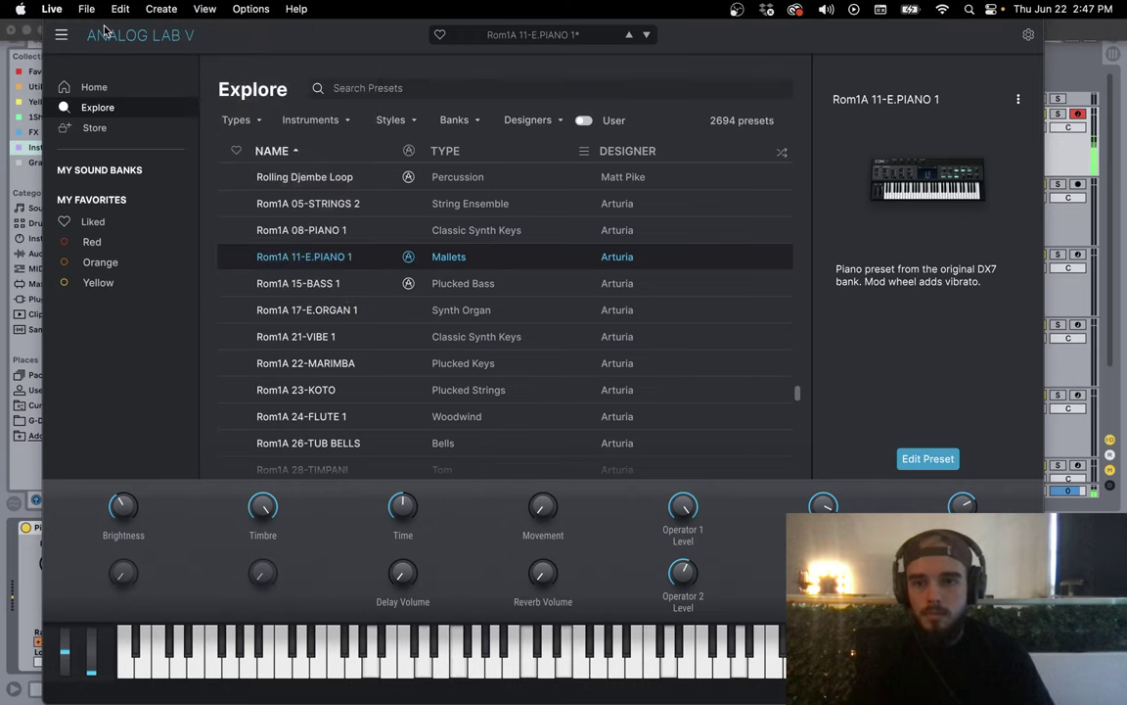
left_click_drag(196, 20, 220, 66)
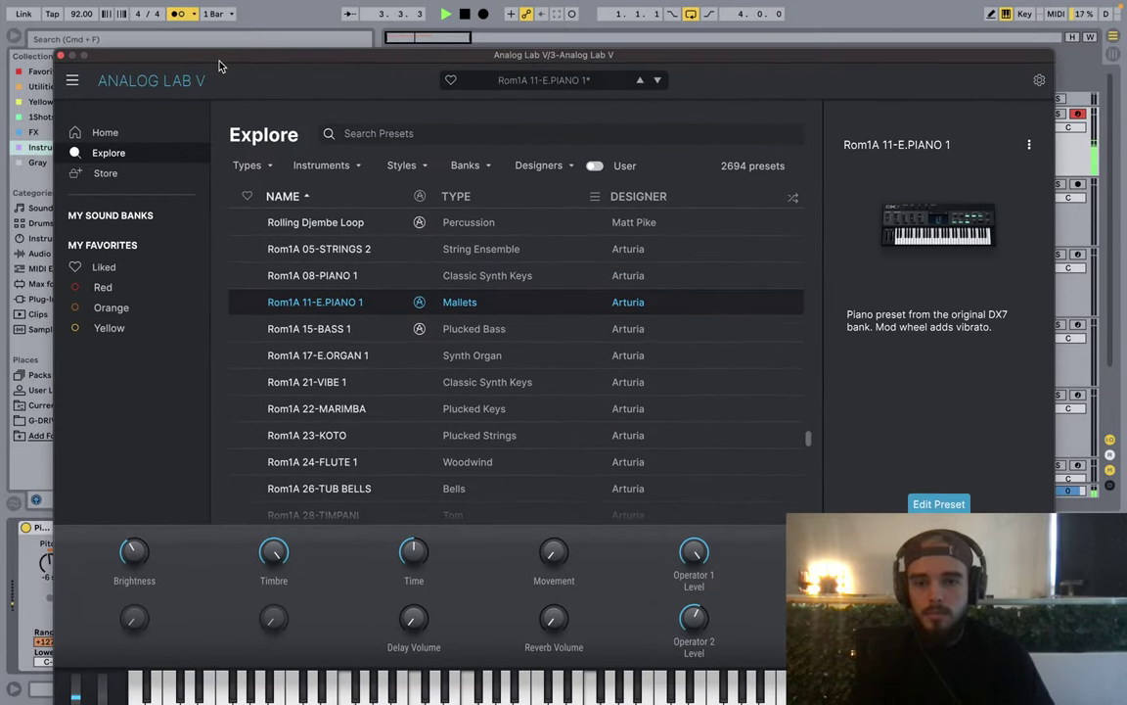
left_click(60, 57)
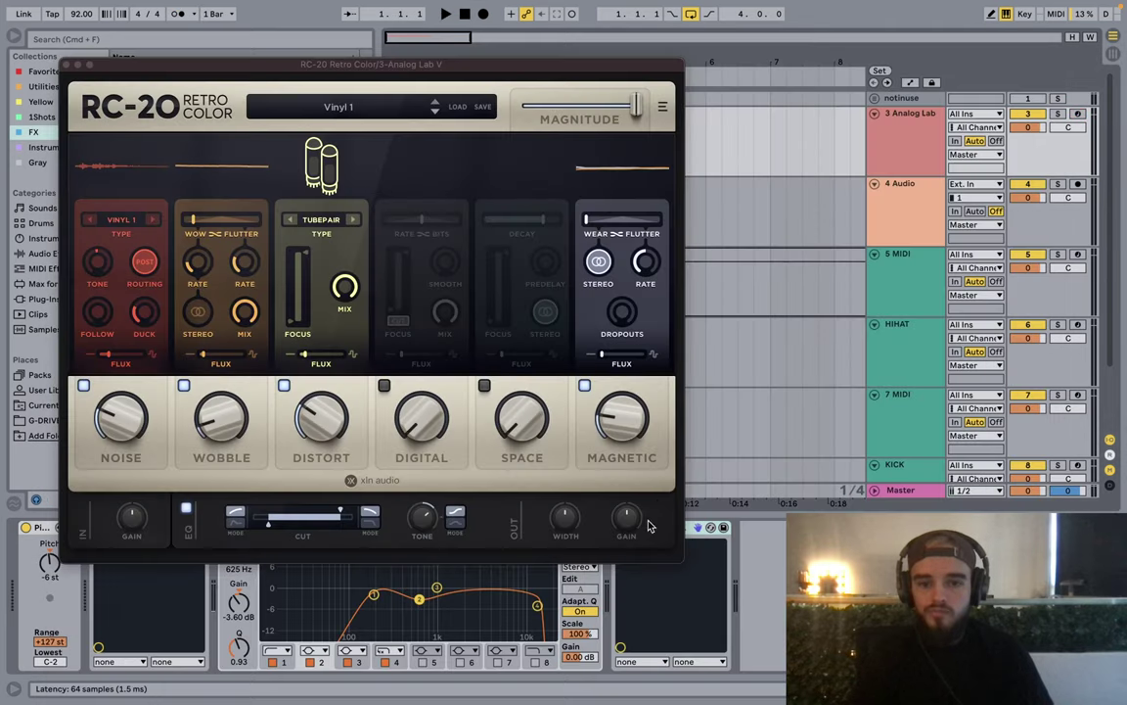
Step: Load the Vinyl 3 preset in RC-20 Retro Color and set Noise to 11% and Distort to 40%
left_click(436, 112)
left_click(435, 112)
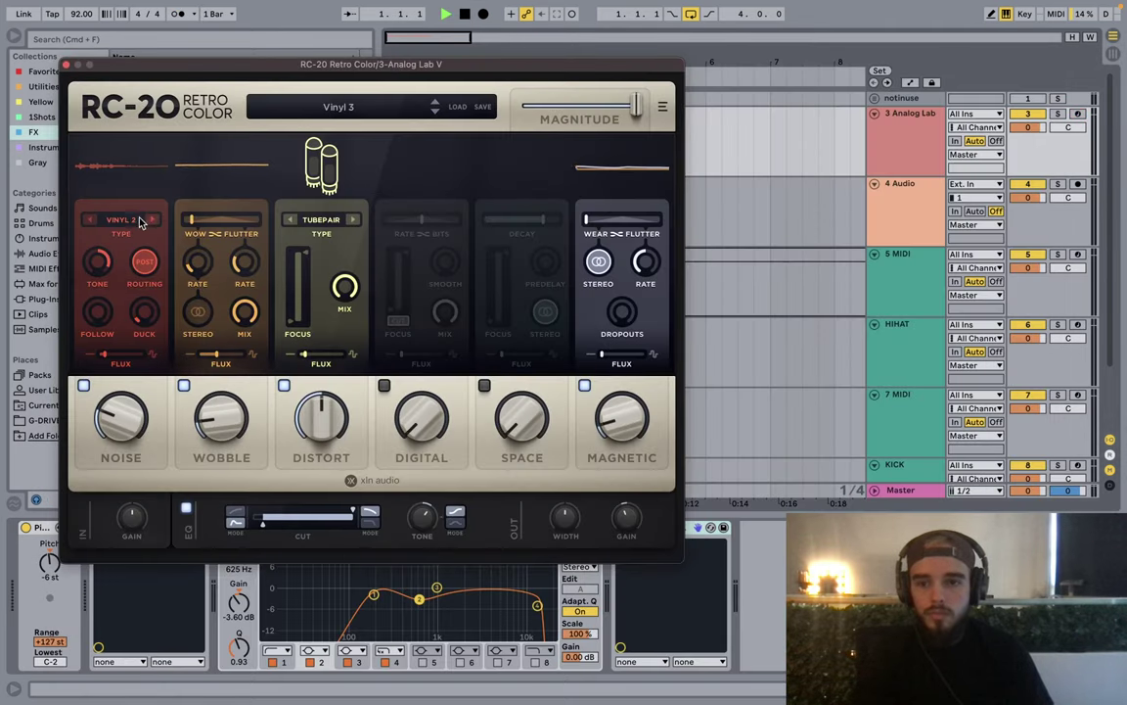
left_click_drag(115, 396, 112, 423)
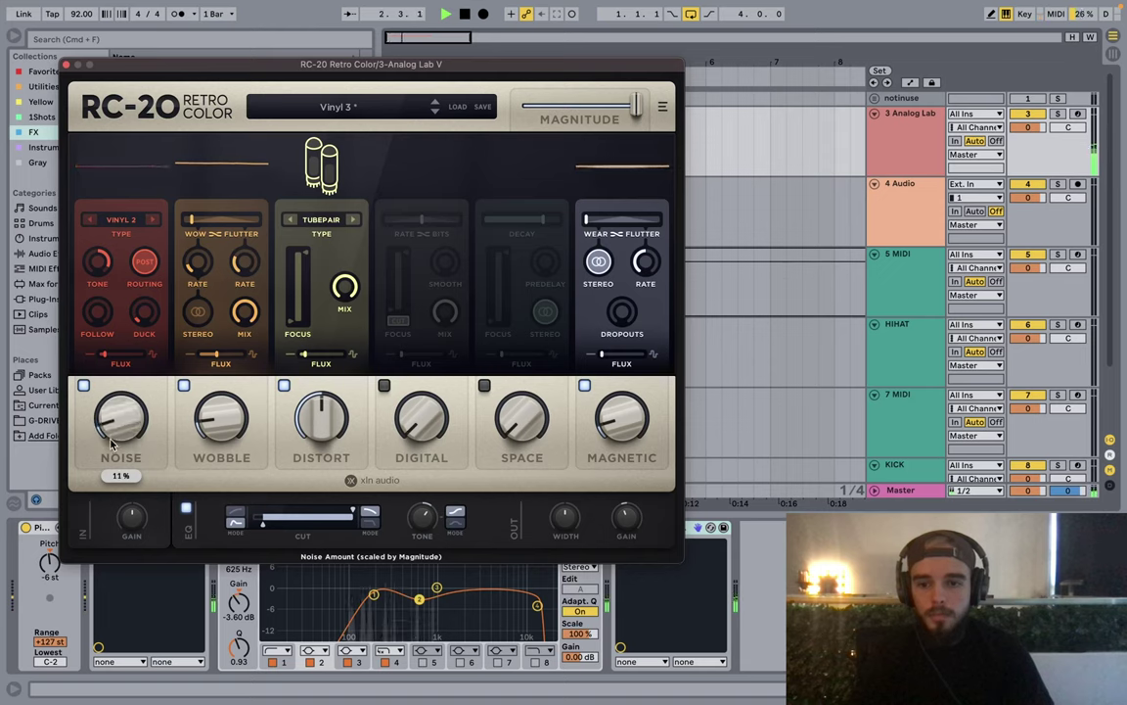
left_click_drag(345, 423, 333, 443)
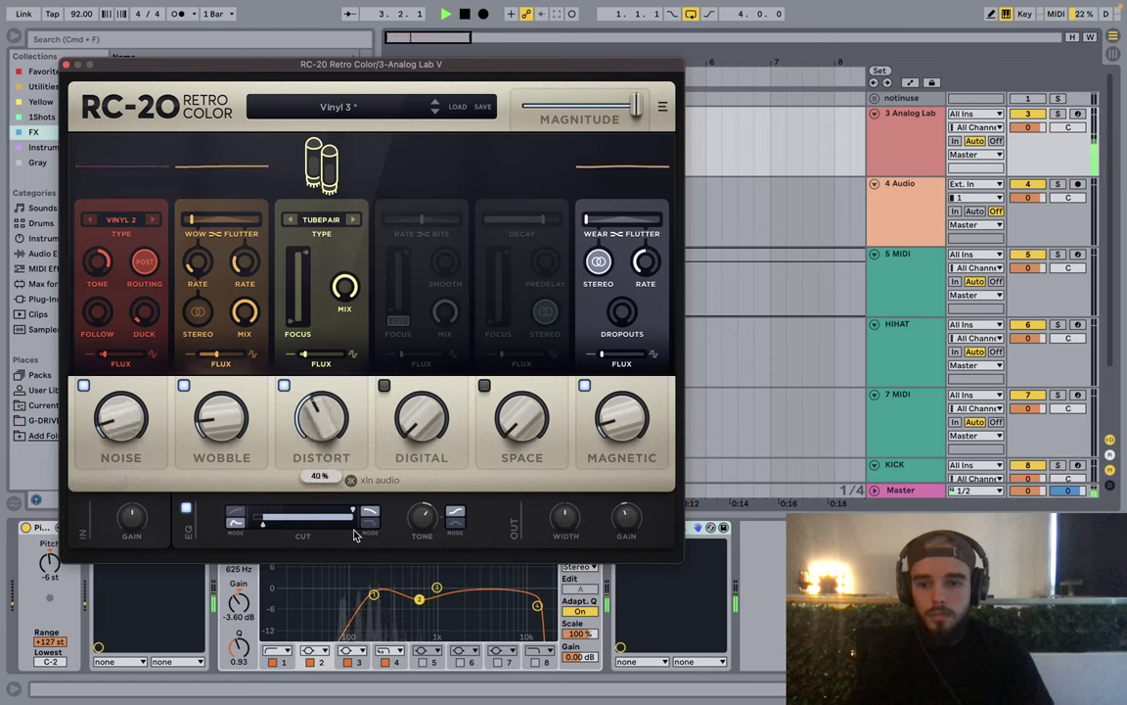
Step: Set RC-20's output gain to -4.8 dB and enable the Space module with a raised amount
left_click_drag(624, 520, 621, 524)
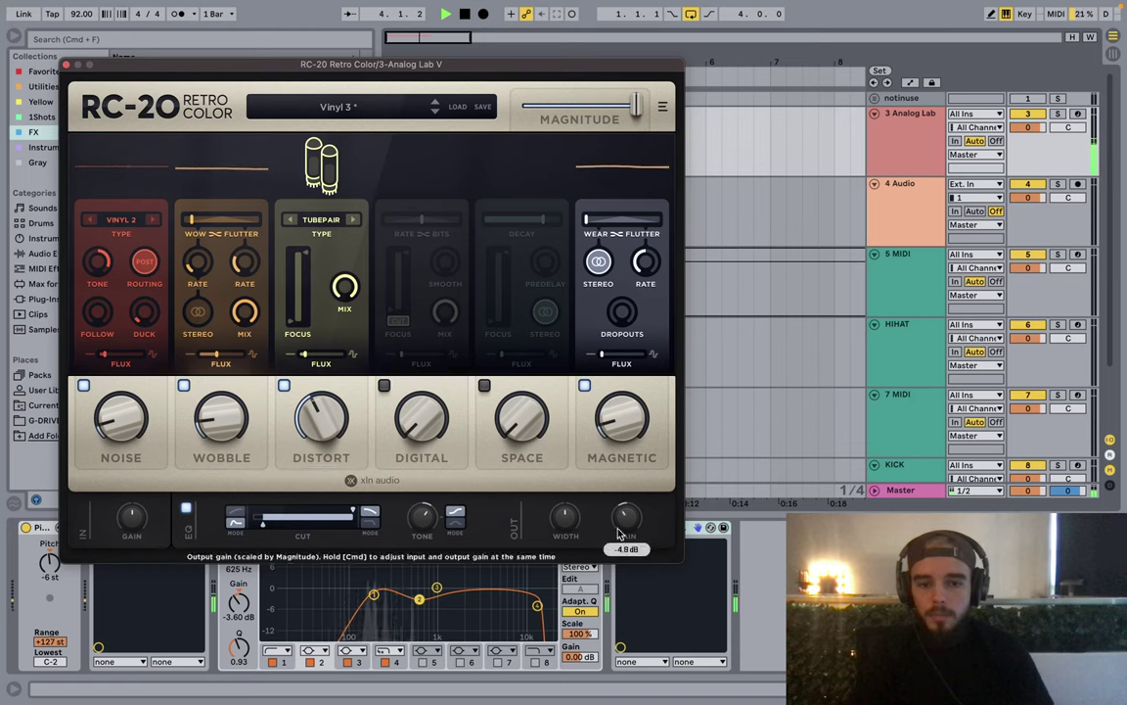
left_click(484, 386)
left_click_drag(513, 411, 505, 332)
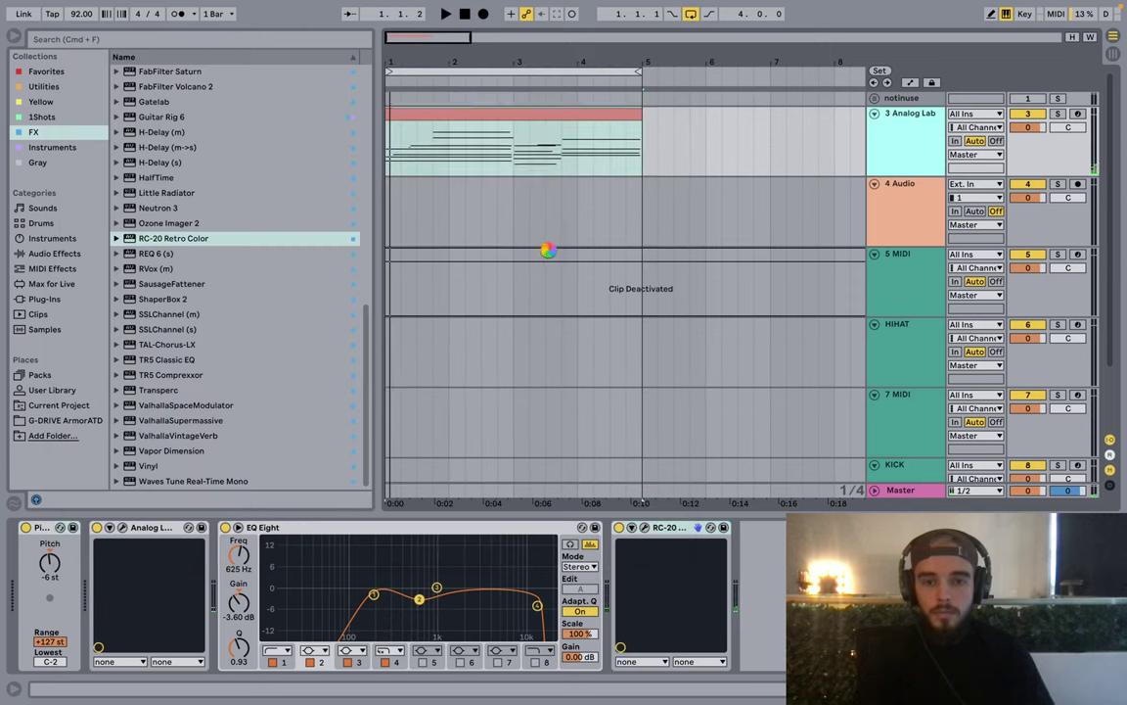
Step: Duplicate the 3 Analog Lab track and delete the two high notes, G#4 and D#5, from the original clip
key("super+d")
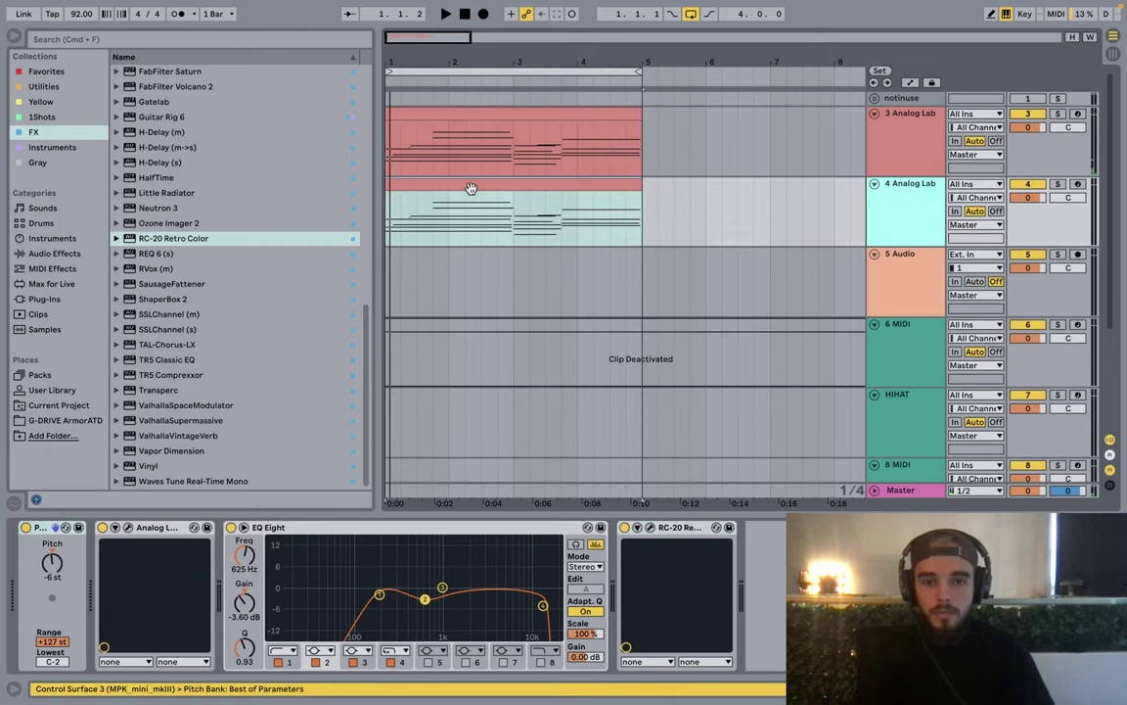
left_click(516, 111)
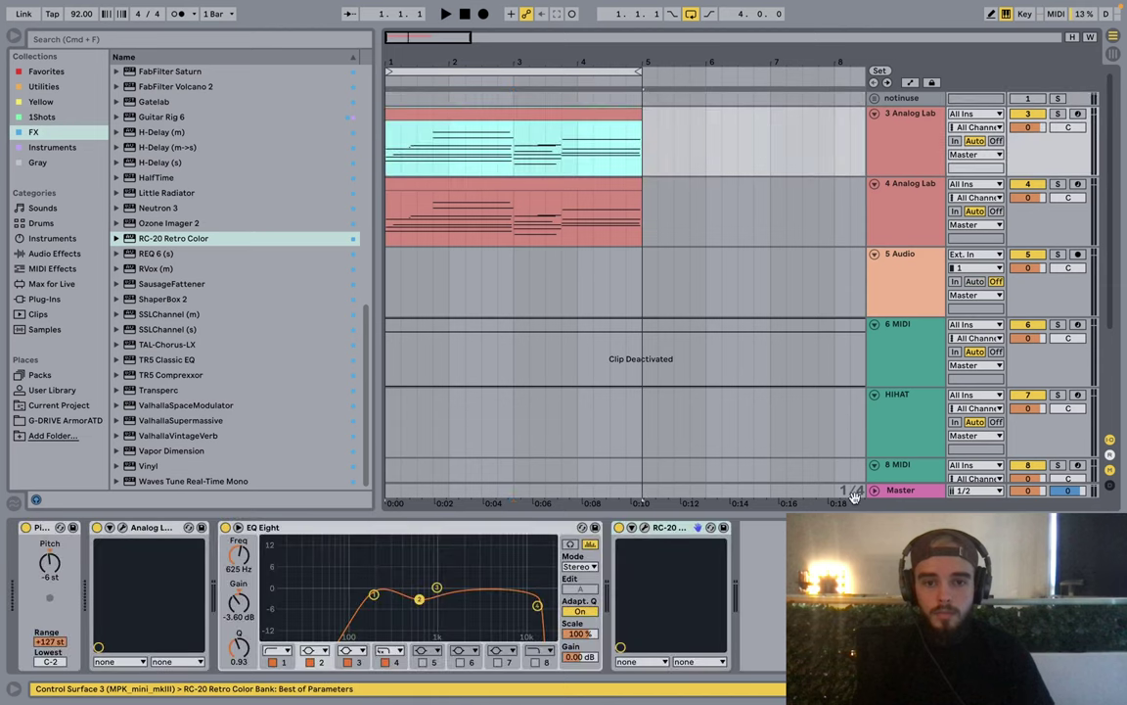
key("shift+Tab")
left_click_drag(497, 517, 511, 596)
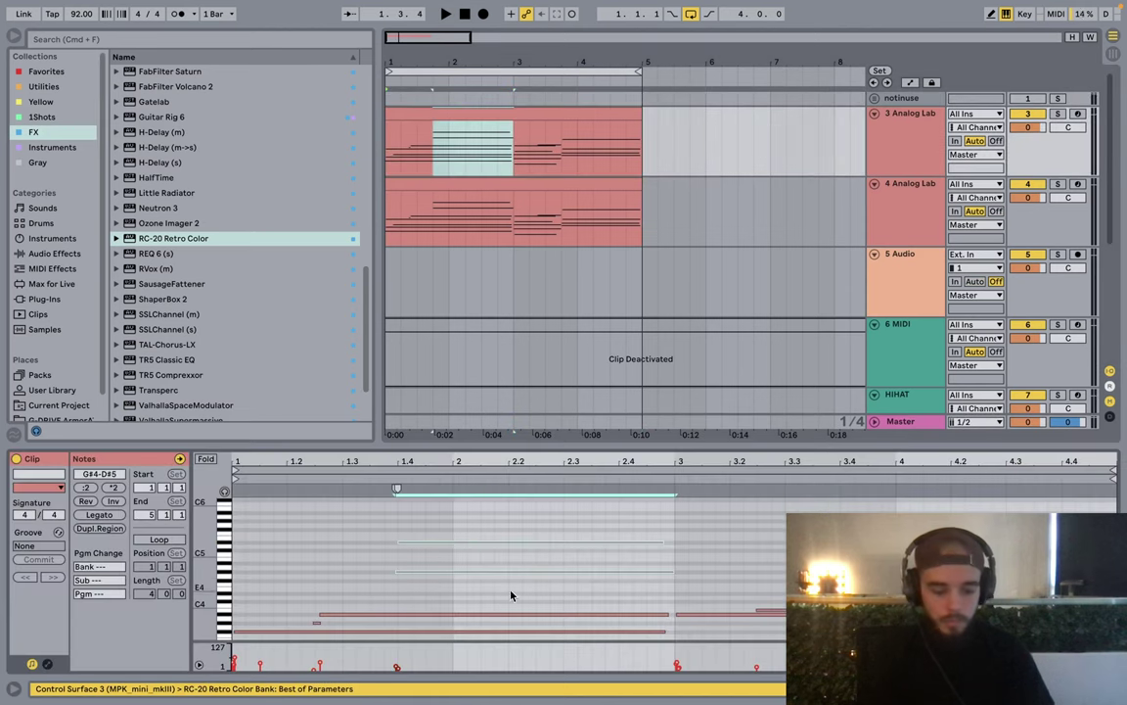
key("Delete")
Step: Delete the D#2–A#3 notes in bars 1–2 and the chord notes at bar 3 from the duplicated clip, and play both tracks
left_click(618, 184)
left_click_drag(286, 549, 352, 611)
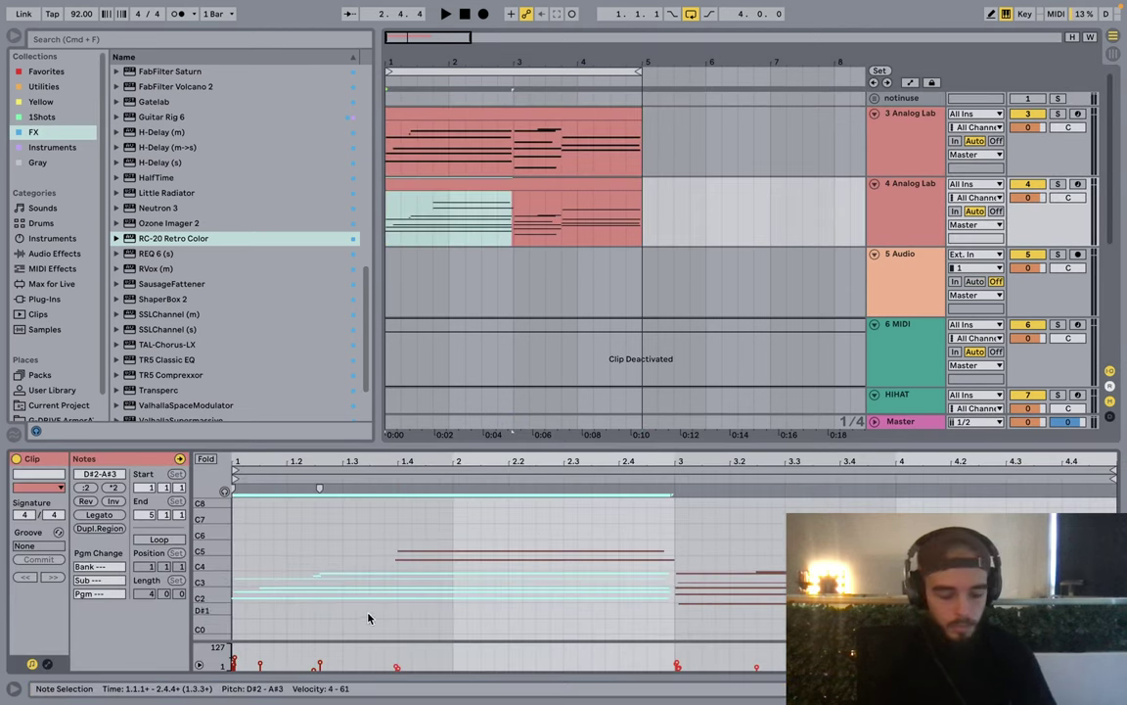
key("Delete")
left_click_drag(726, 548, 764, 608)
key("Delete")
key("shift+Tab")
key("space")
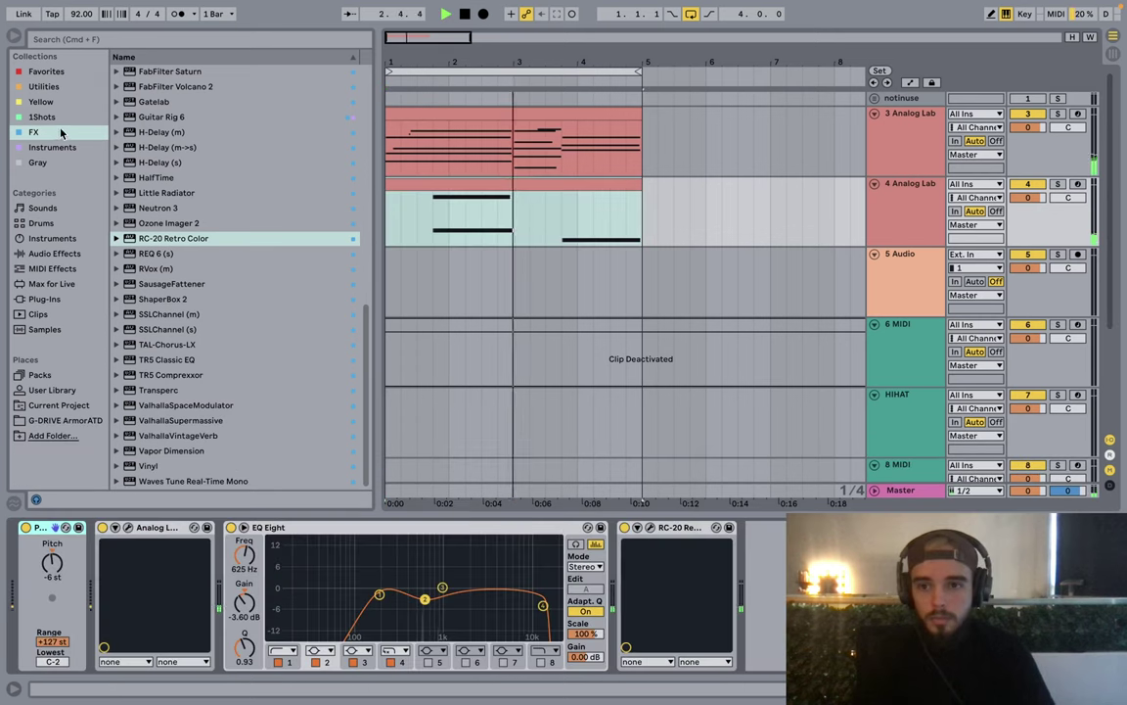
Step: Add ValhallaVintageVerb to 4 Analog Lab with the mix at 44.3%, and set the track volume to -7.7 dB
left_click(178, 435)
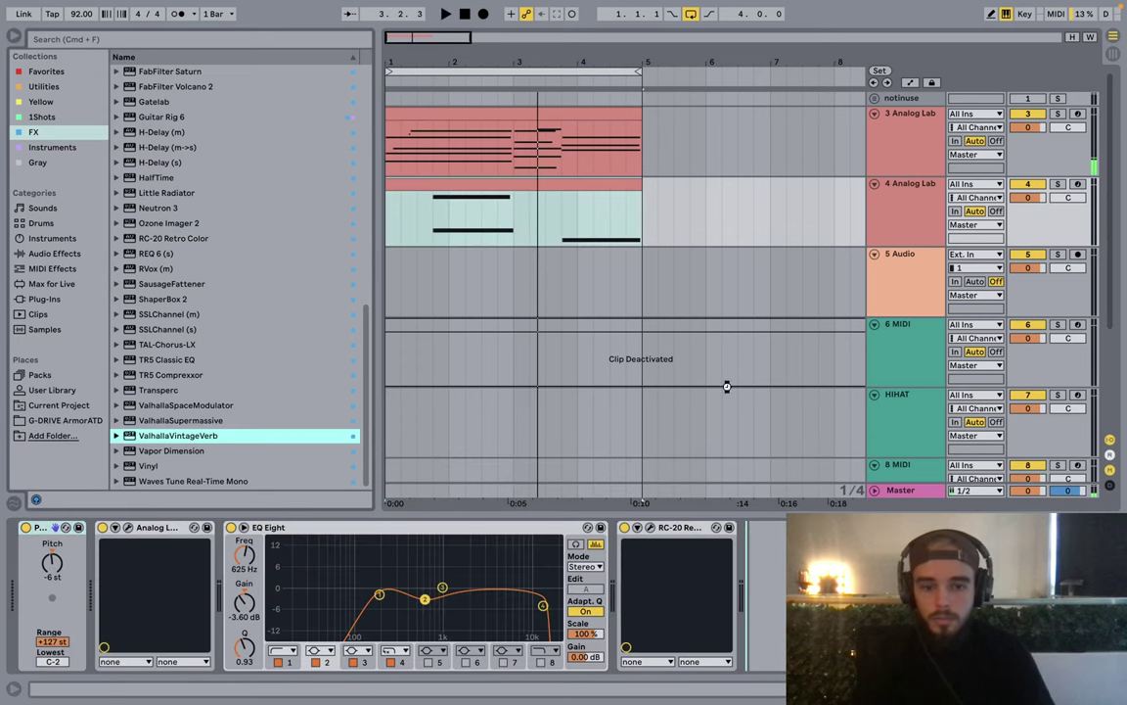
key("space")
left_click_drag(114, 201, 110, 314)
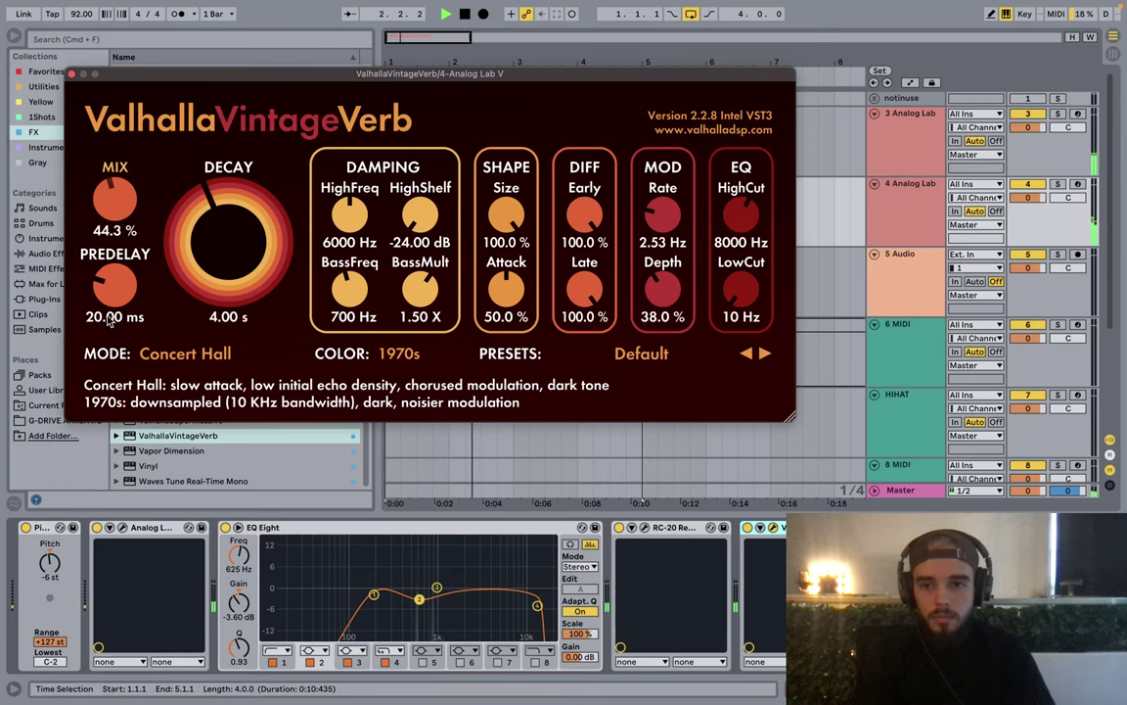
left_click(72, 74)
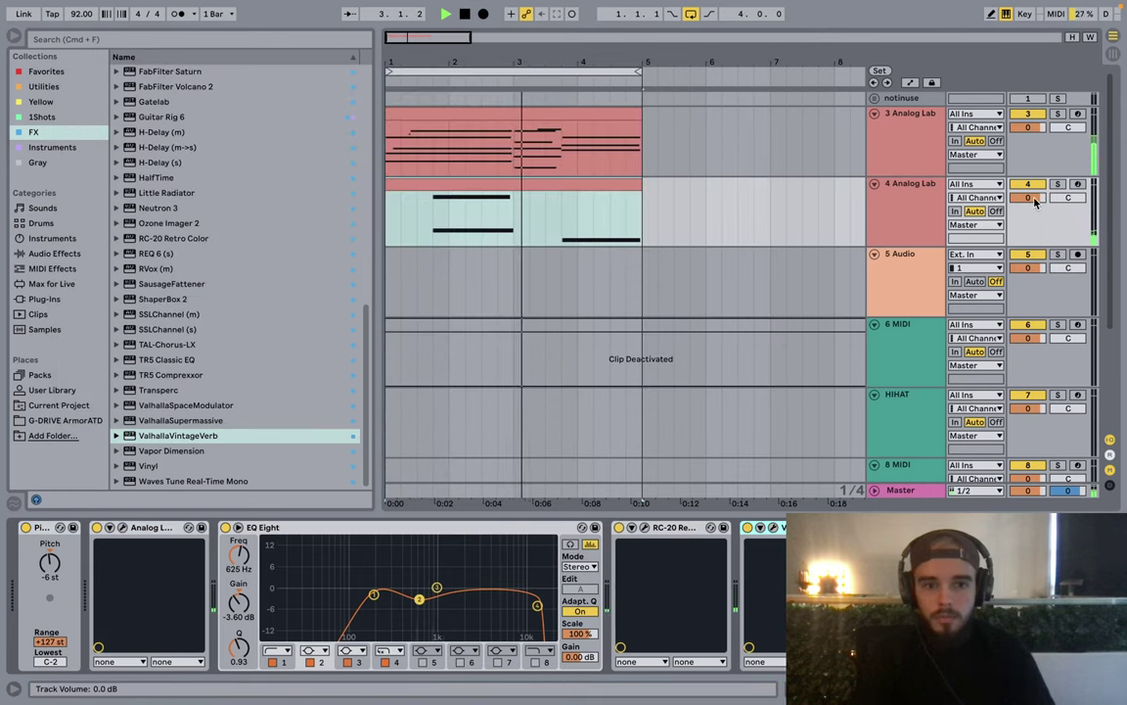
left_click_drag(1033, 198, 1034, 228)
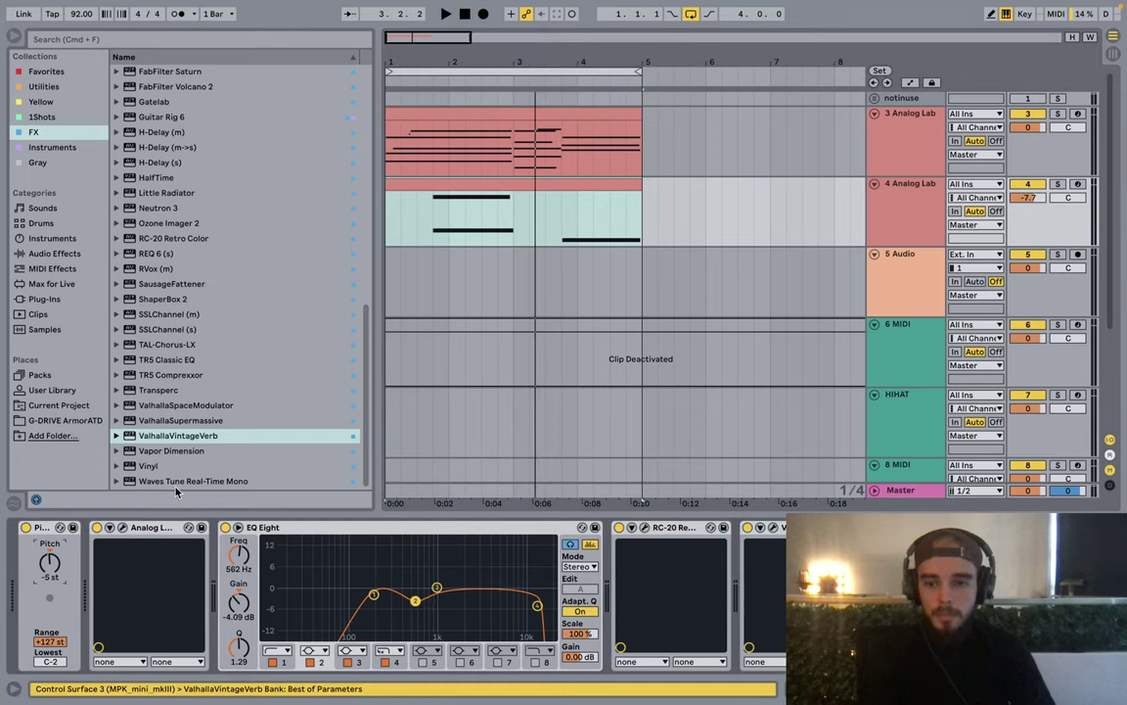
Step: Set the Pitch device to -4 st and play the loop
key("Up")
key("space")
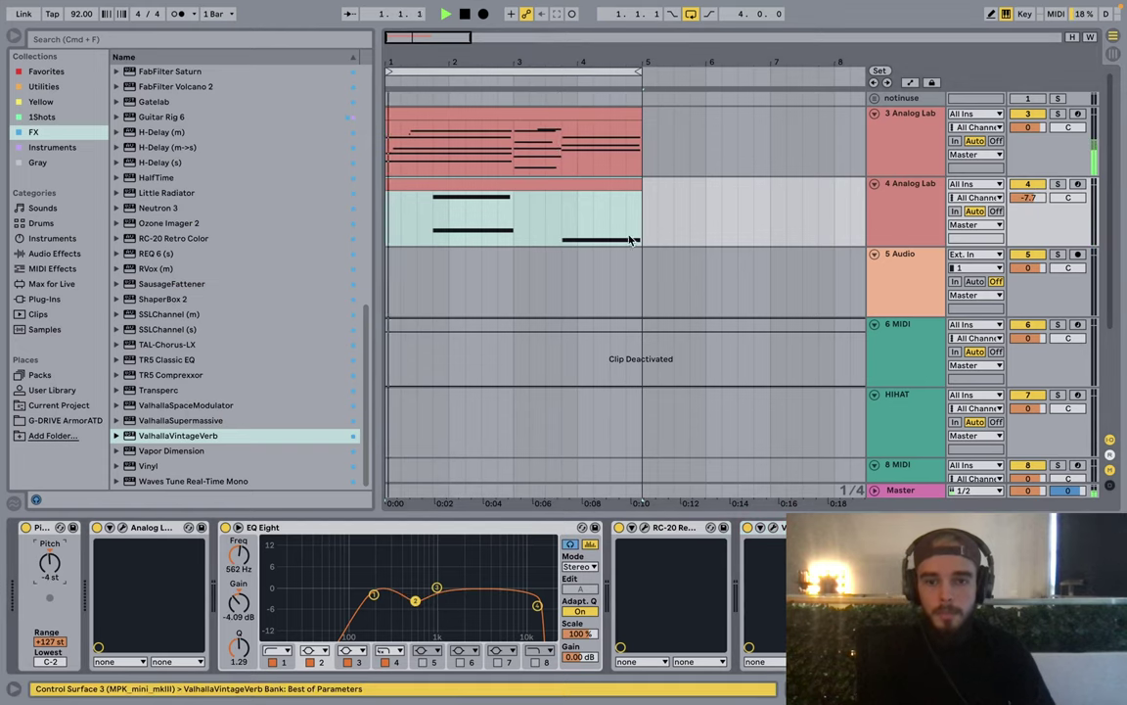
Step: Set EQ Eight band 2 on 3 Analog Lab to 562 Hz, -4.09 dB and Q 1.46
left_click(934, 191)
left_click(920, 155)
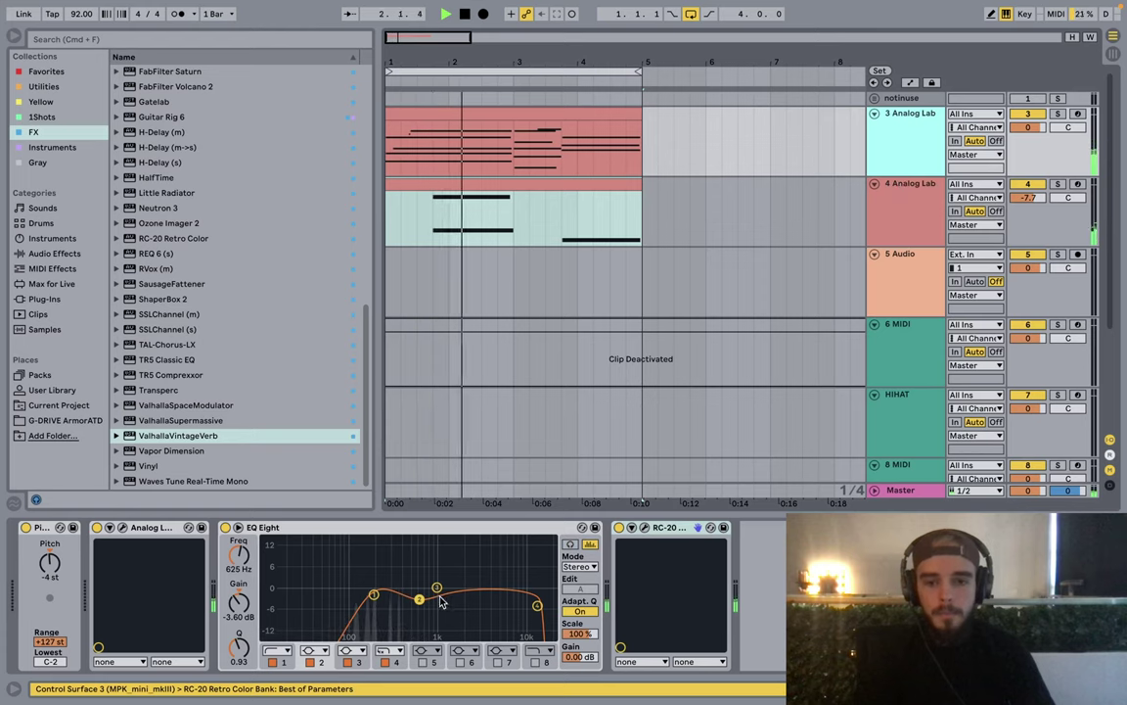
left_click_drag(418, 598, 414, 539)
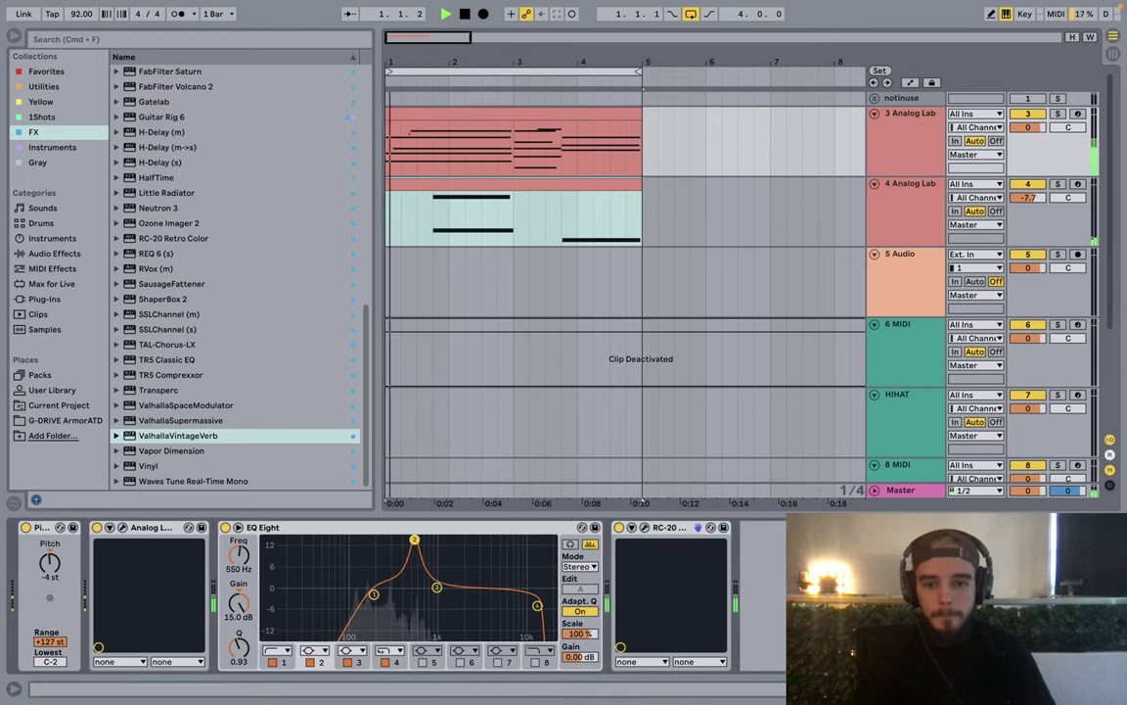
key("super+z")
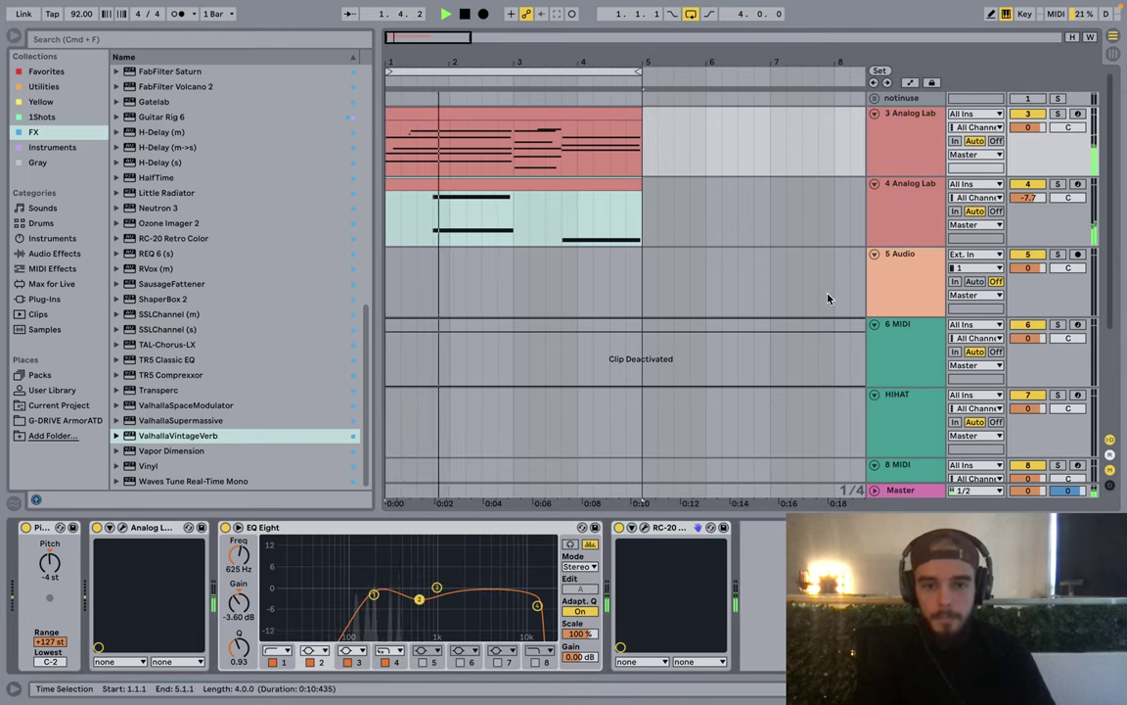
left_click_drag(419, 599, 418, 599)
key("space")
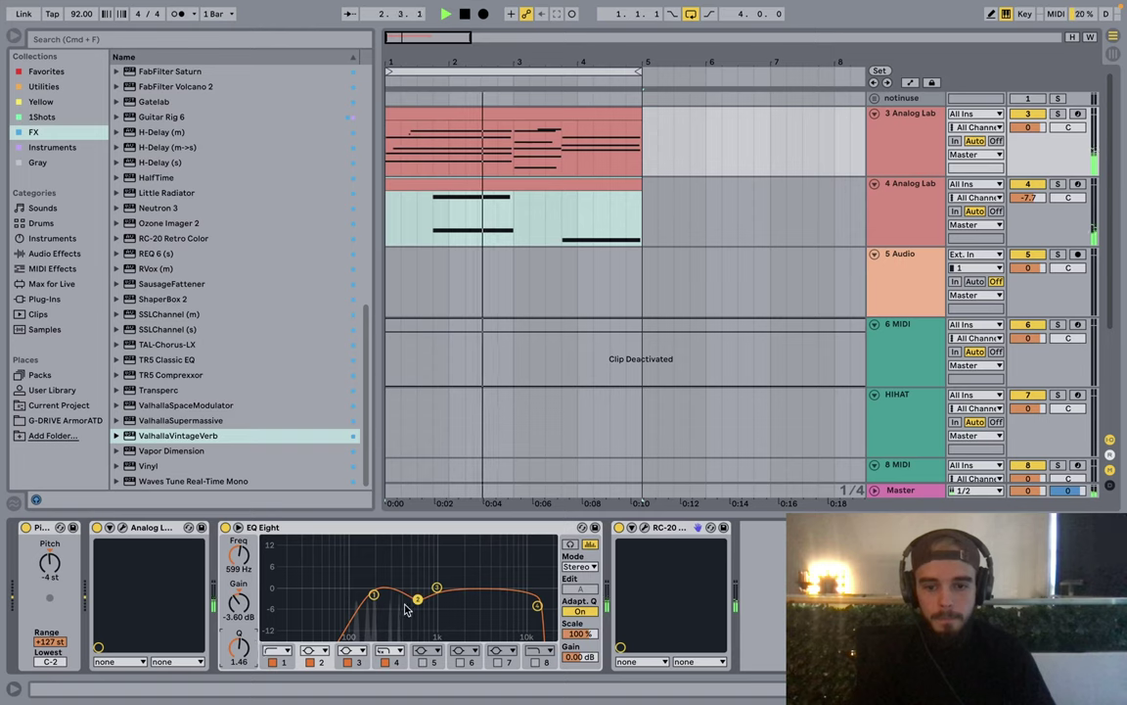
left_click_drag(418, 599, 415, 600)
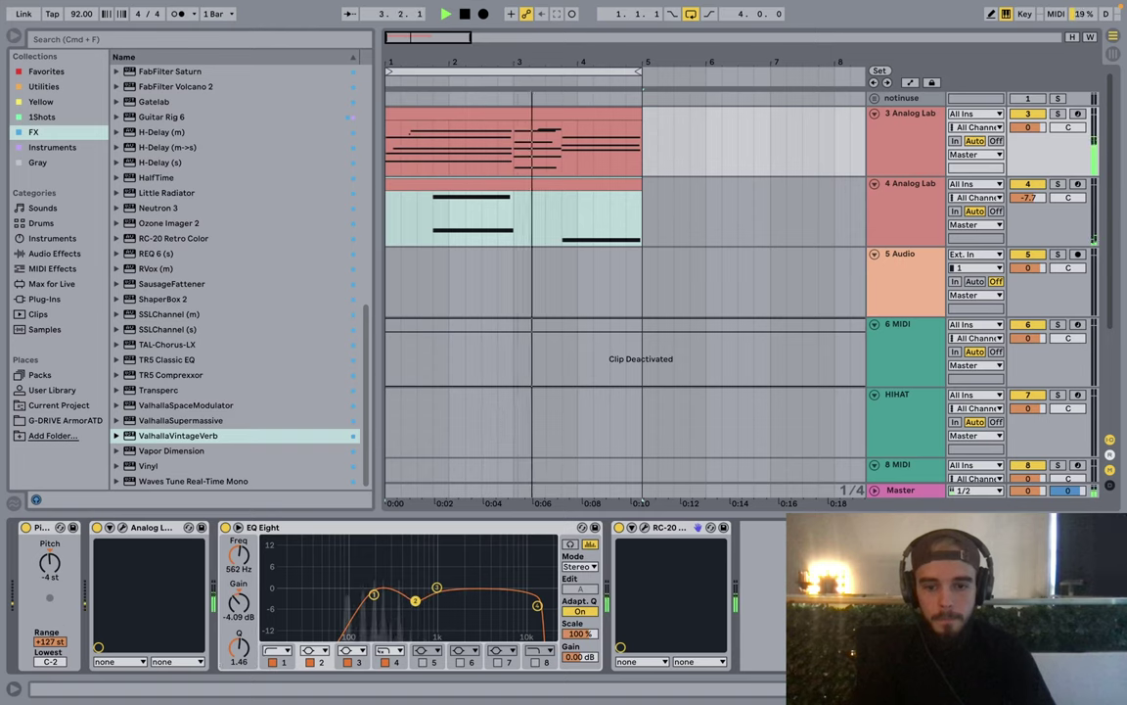
Step: Collapse the 3 and 4 Analog Lab tracks and play the eight-bar 5-Audio 1 clip in a loop
left_click_drag(881, 242, 884, 237)
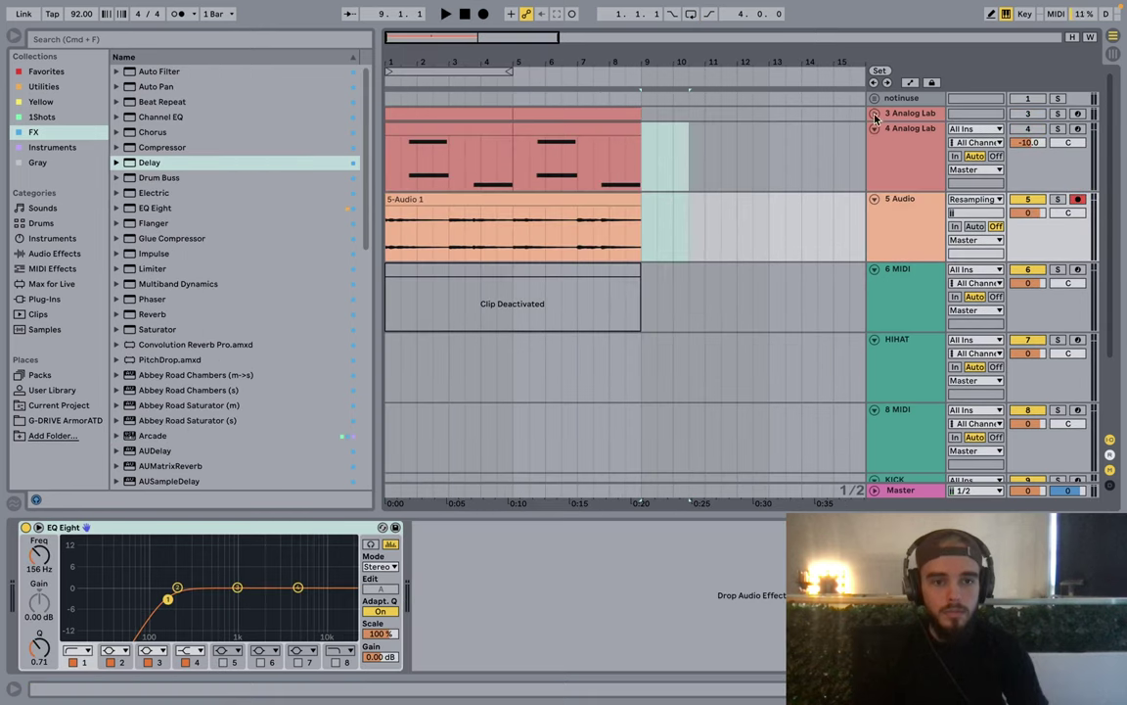
left_click(875, 133)
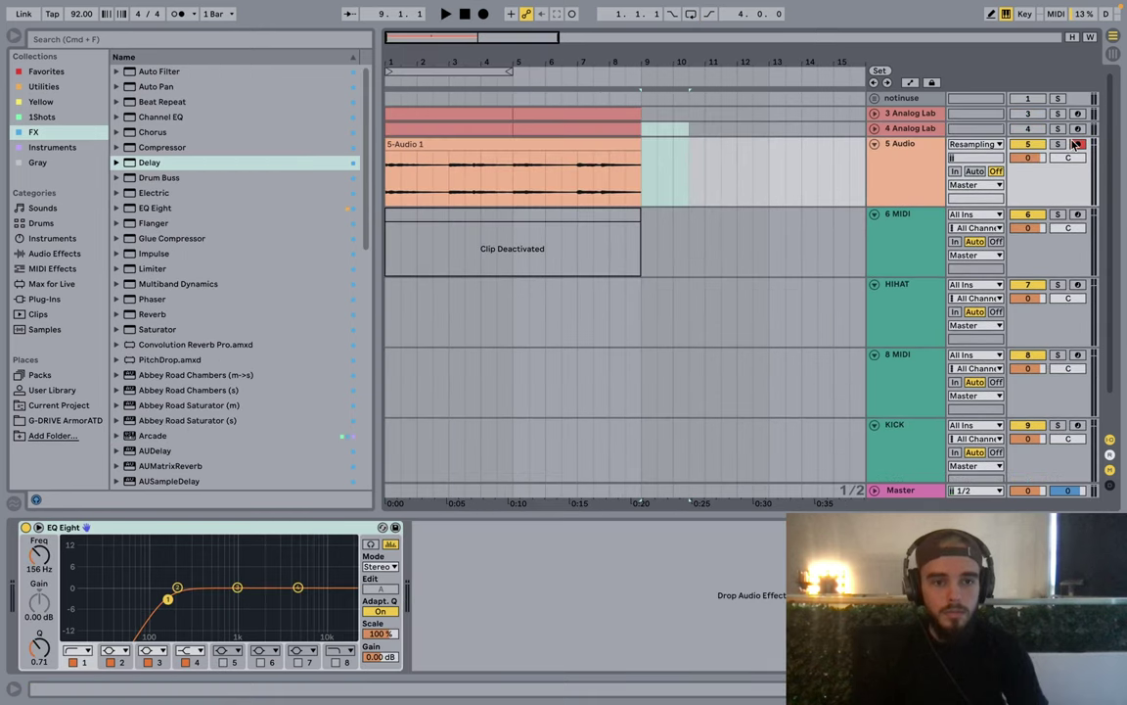
left_click(624, 144)
key("space")
key("super+l")
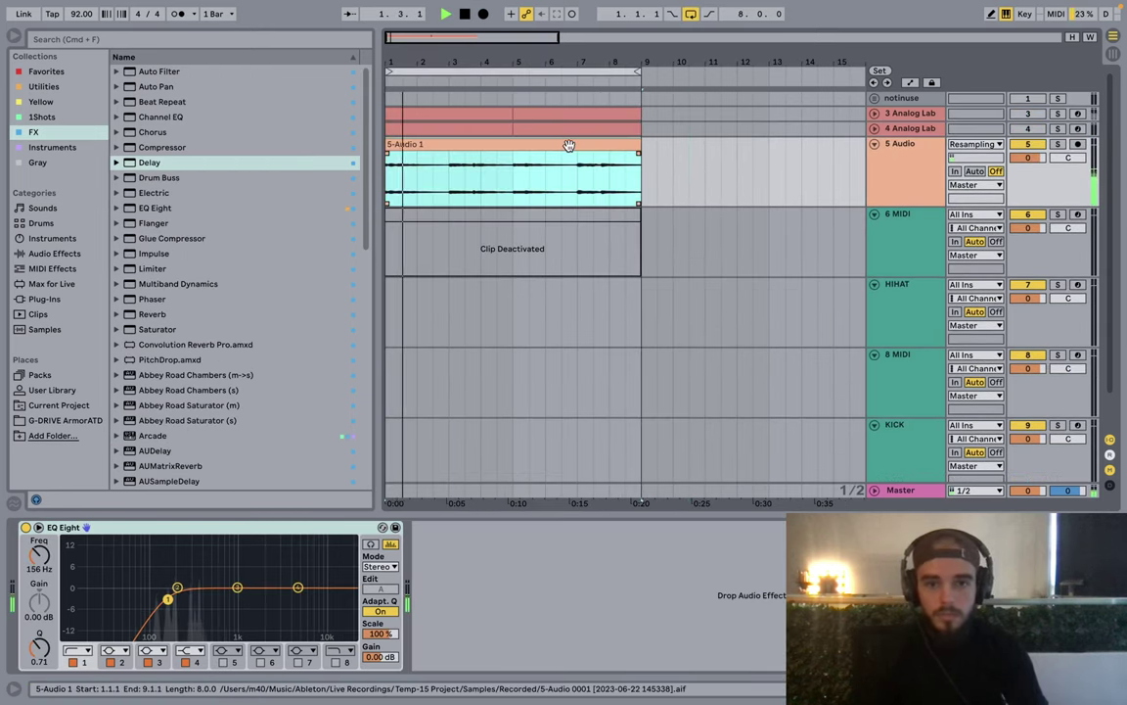
Step: Consolidate the eight-bar clip on the 5 Audio track and open its sample settings
key("super+j")
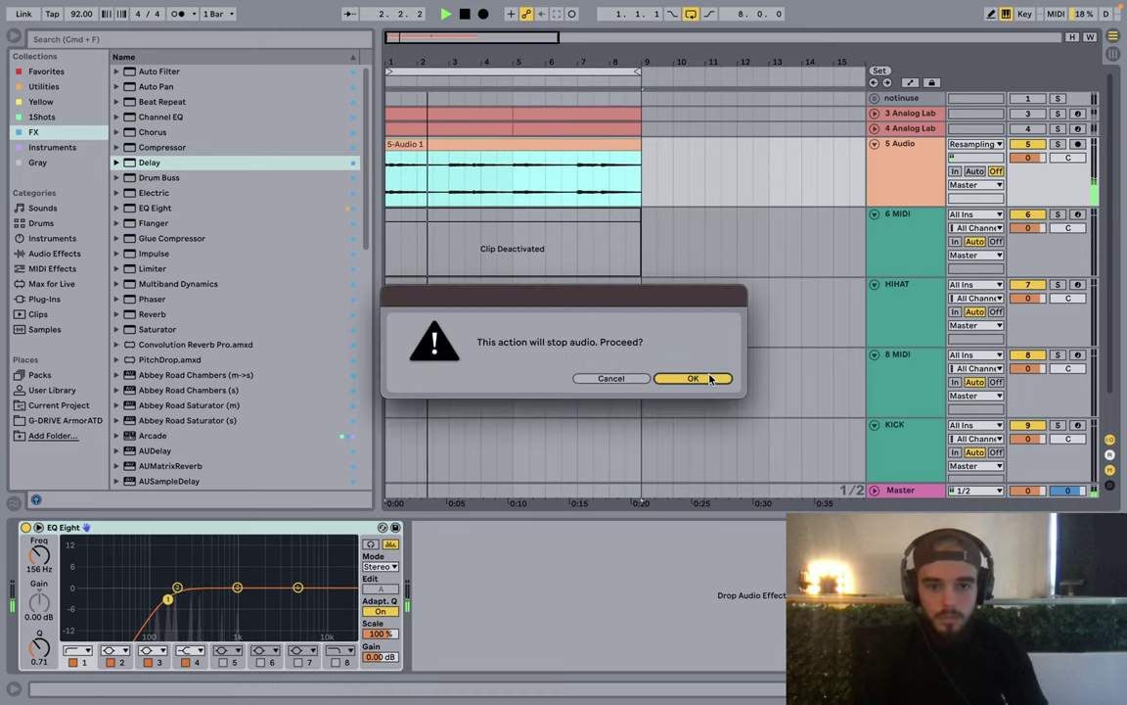
left_click(695, 378)
key("space")
double_click(567, 200)
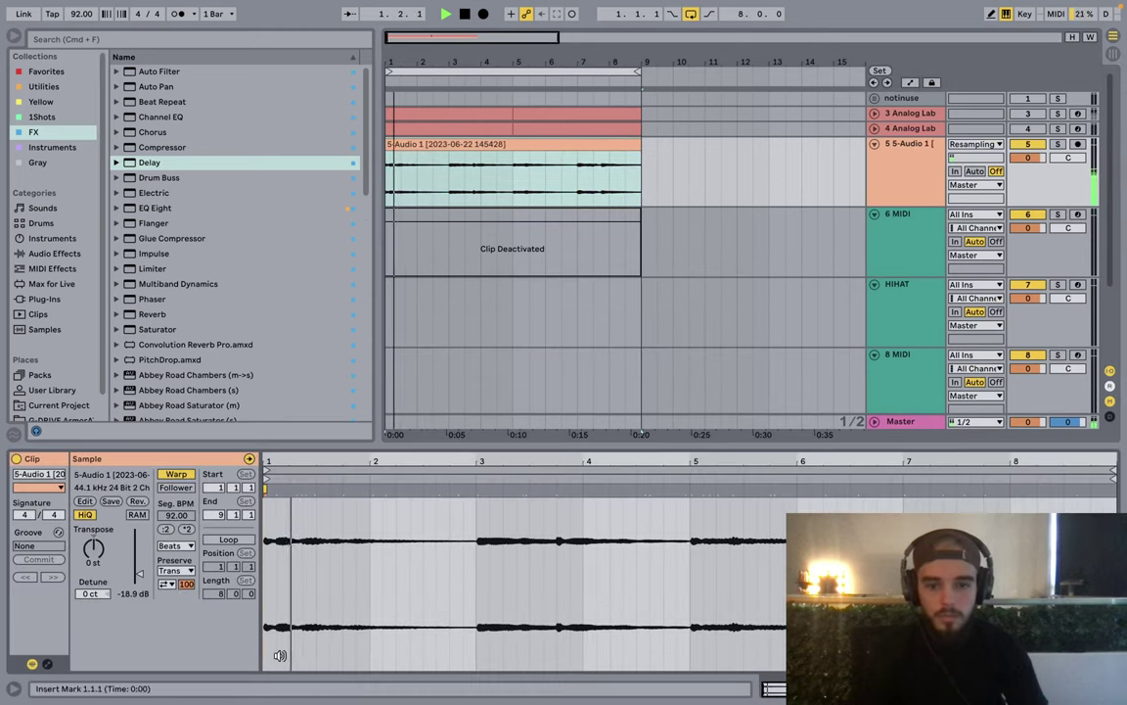
Step: Transpose the consolidated 5-Audio 1 clip to -1 st and set its warp mode to Complex
left_click(176, 545)
left_click_drag(95, 549, 94, 555)
key("space")
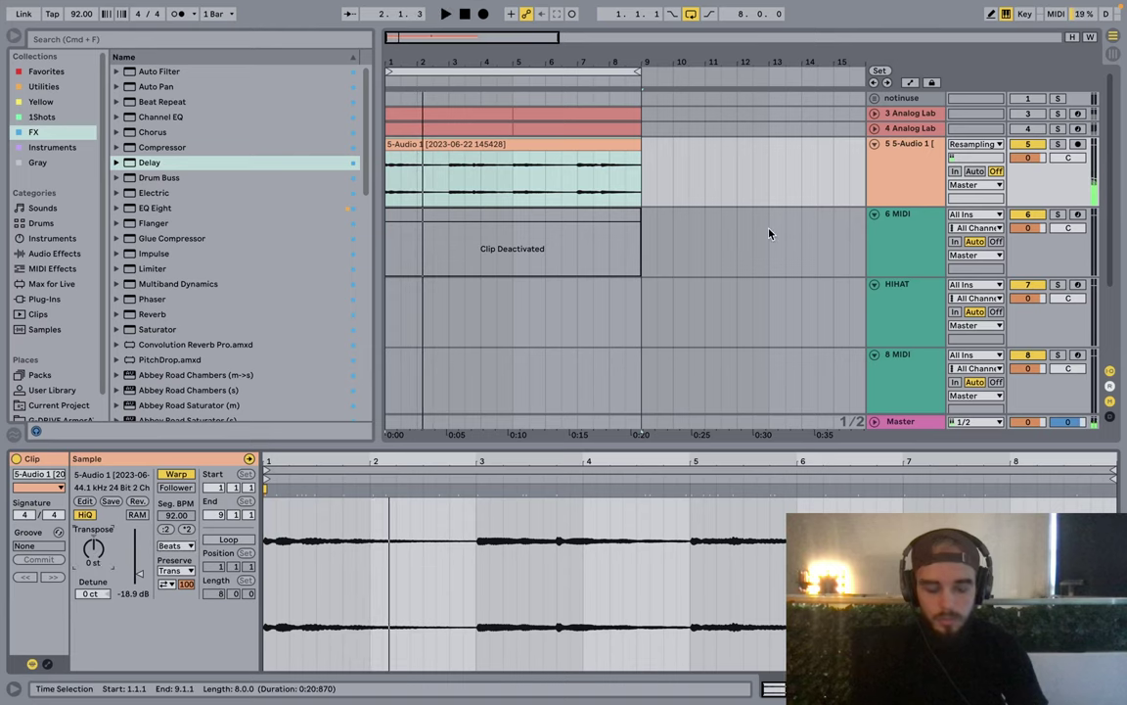
key("space")
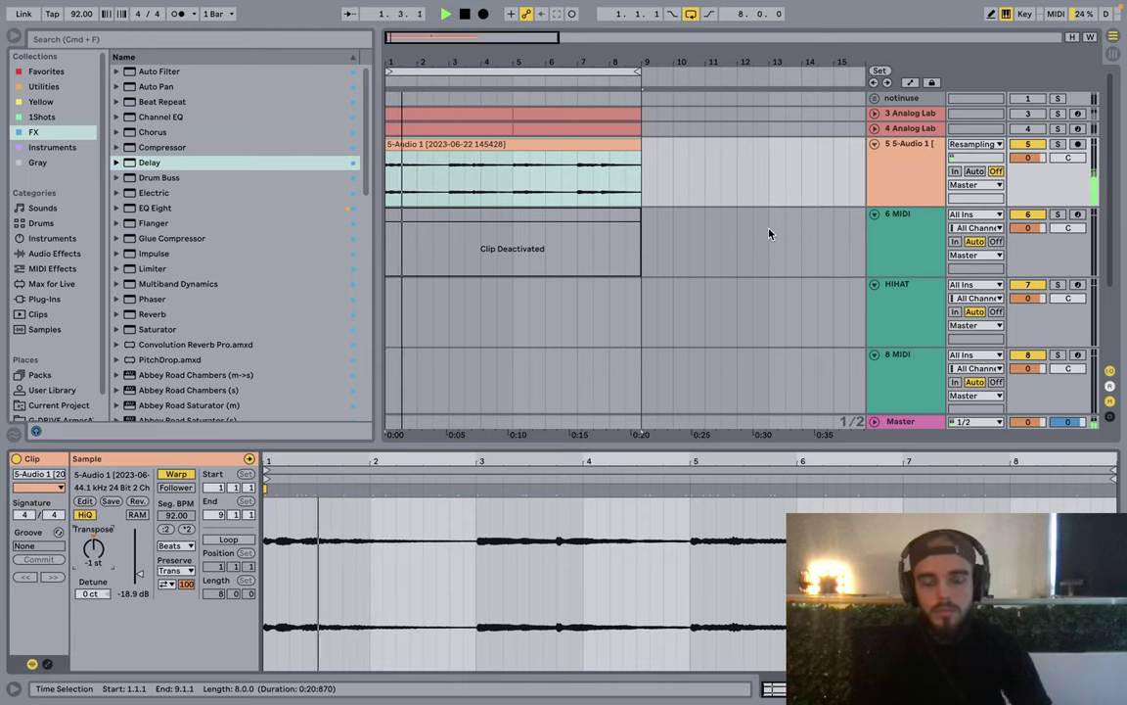
left_click(900, 205)
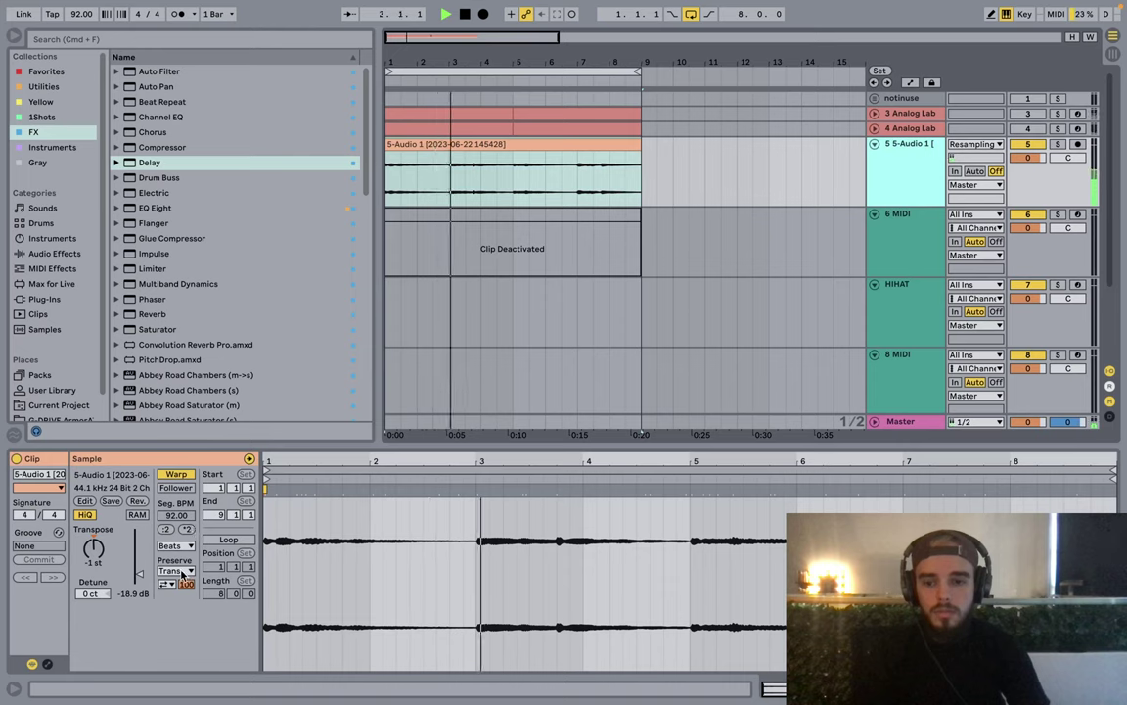
left_click(177, 545)
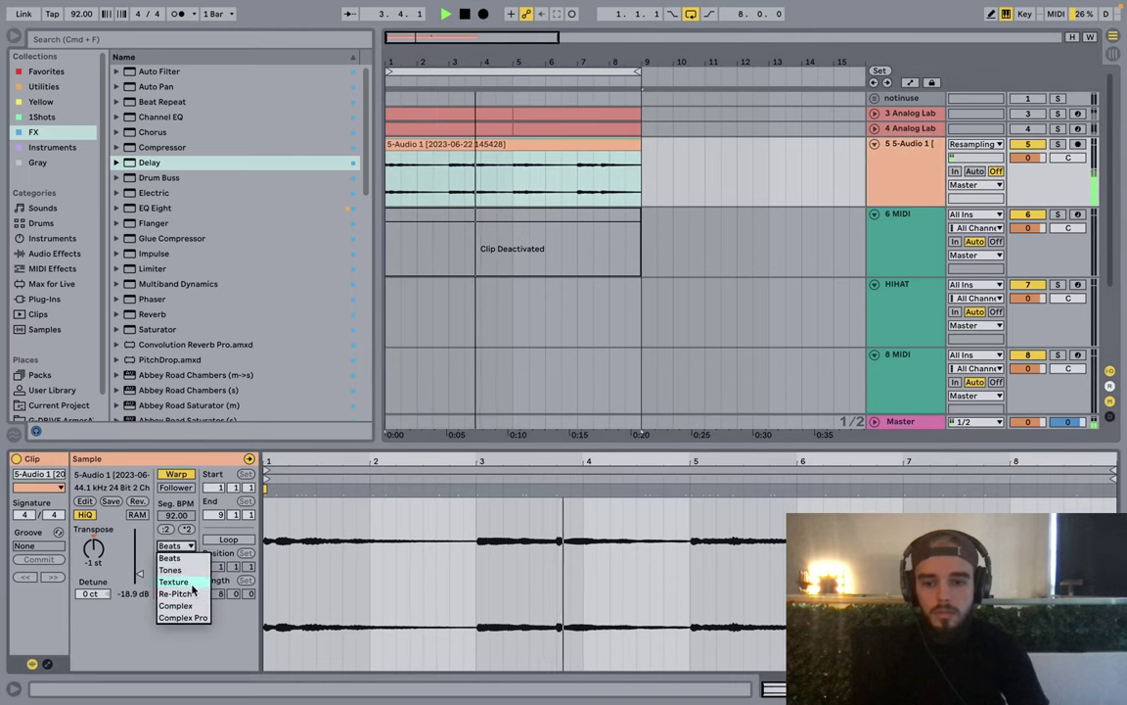
left_click(193, 608)
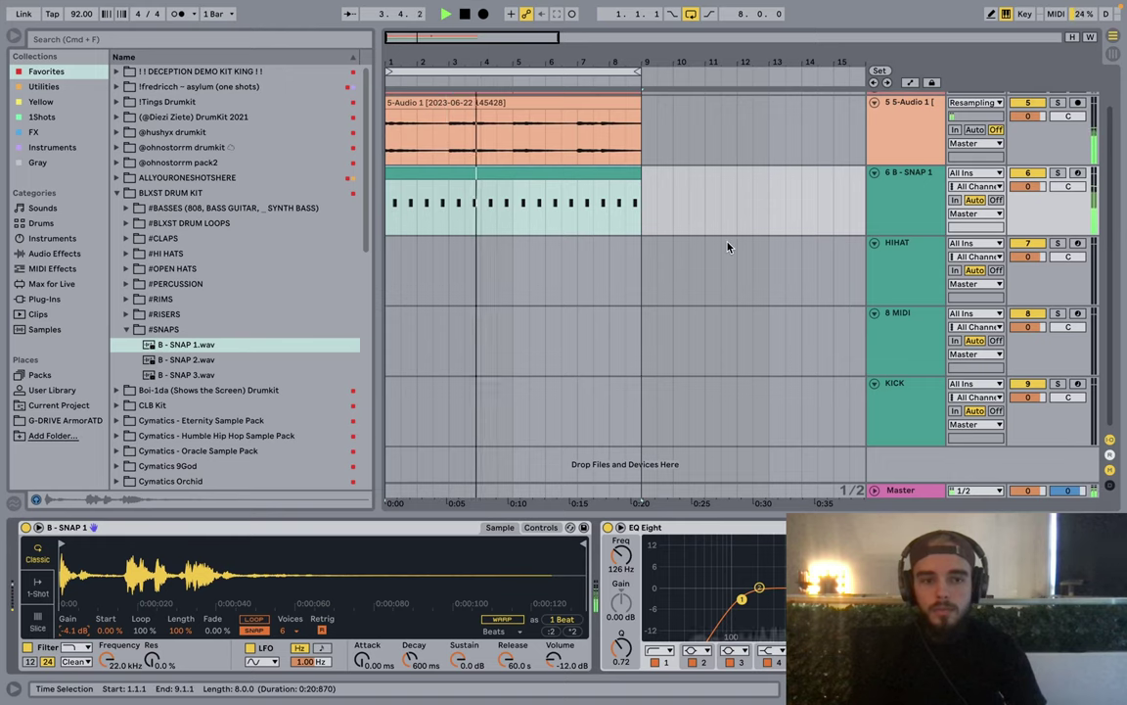
Step: Program two G3 tom hits at 2.4.3 and 2.4.4 on the B - TOM track, the first at velocity 56
left_click(902, 193)
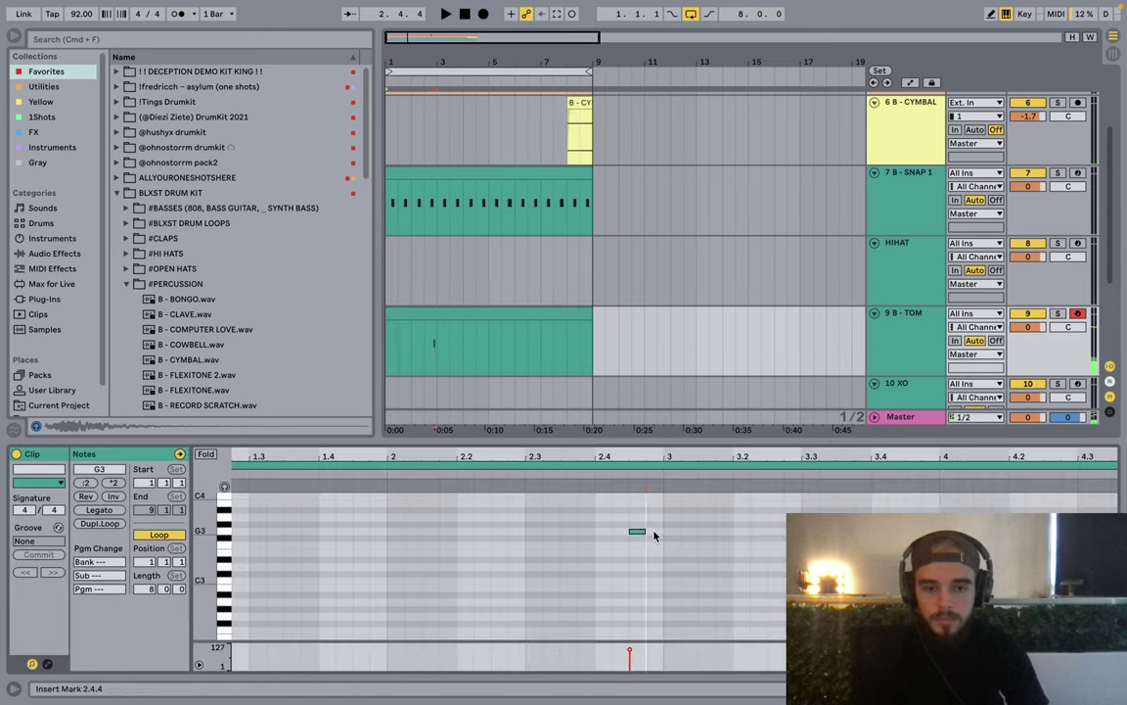
left_click(513, 521)
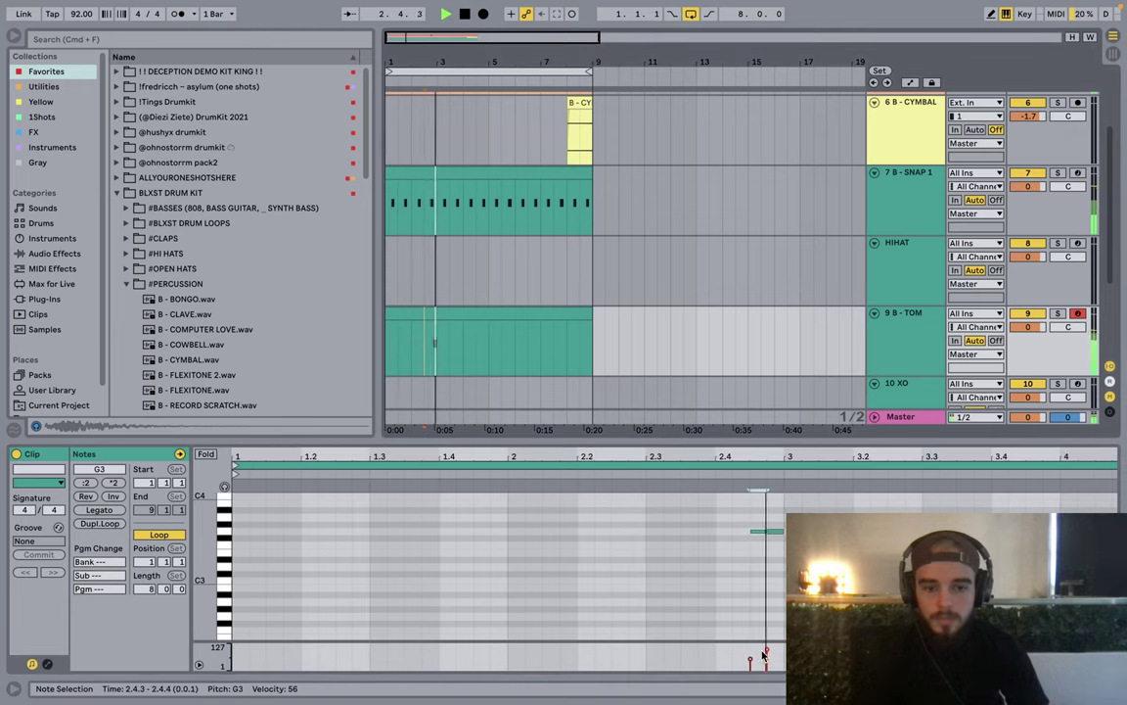
left_click(428, 344)
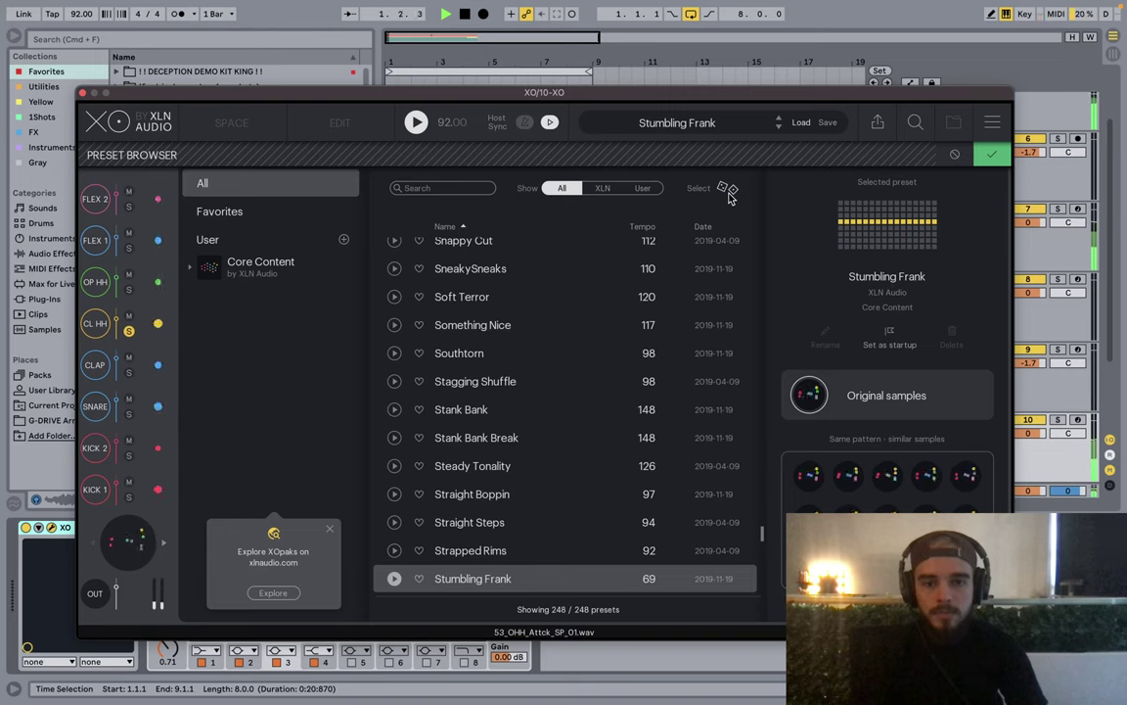
Step: Try random presets in XO, settle on 4 On The Floor with similar replacement samples, and close the plugin window
left_click(729, 195)
left_click(729, 195)
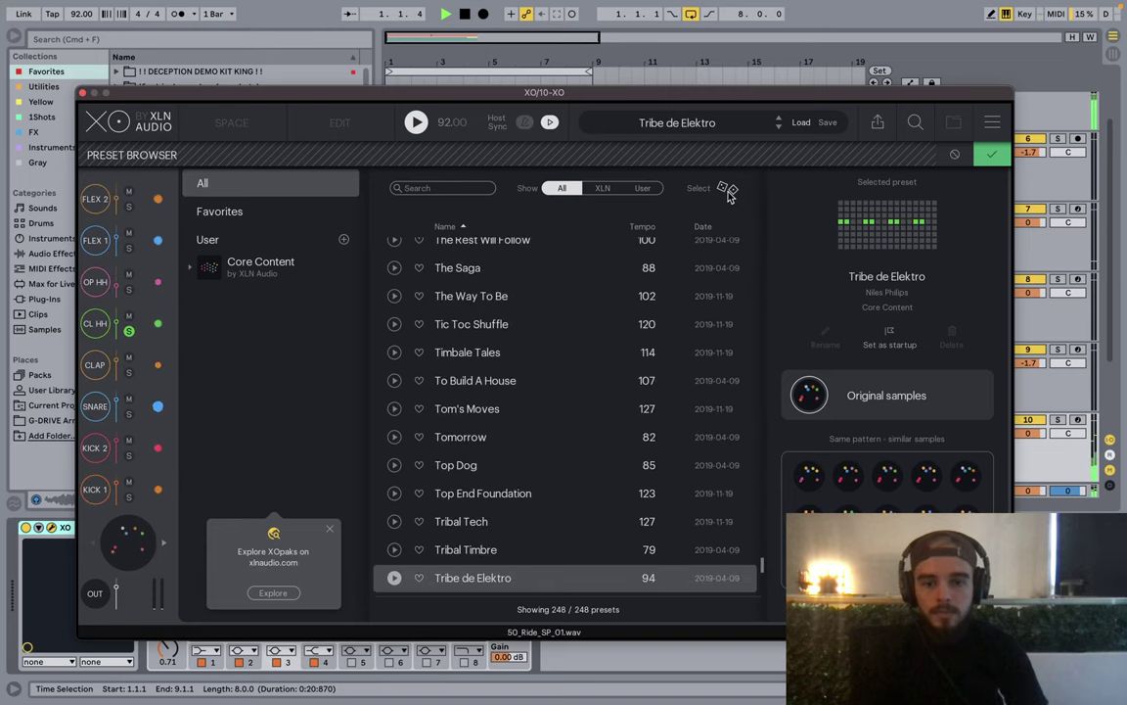
left_click(848, 474)
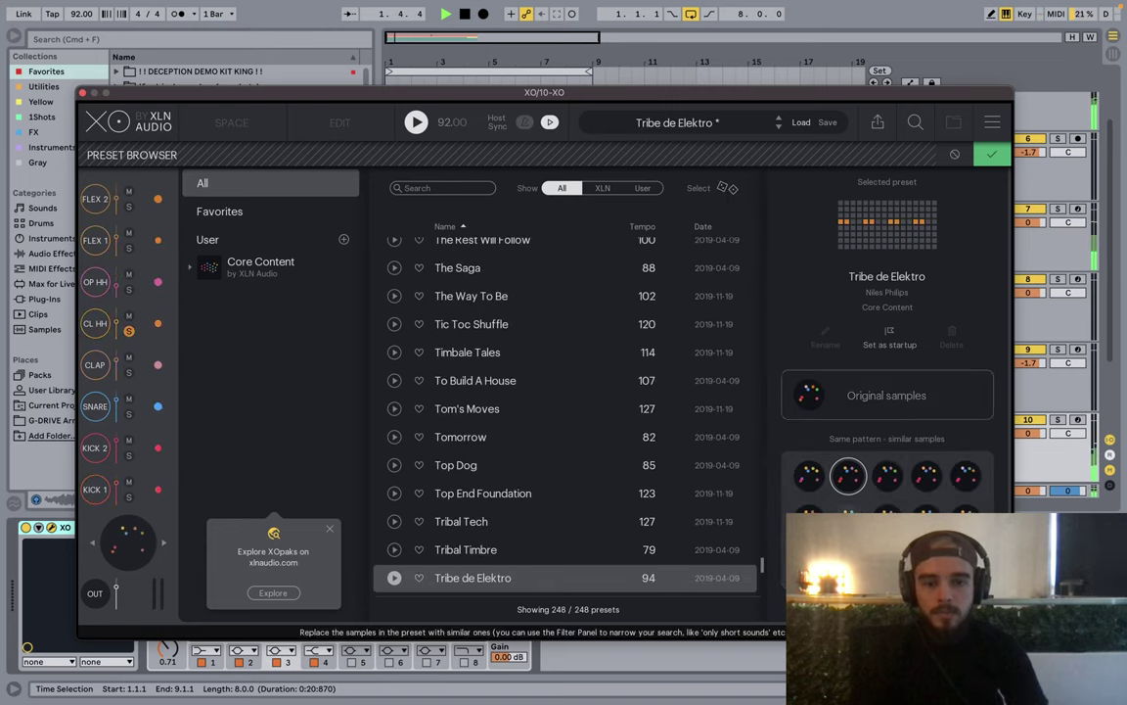
left_click(887, 482)
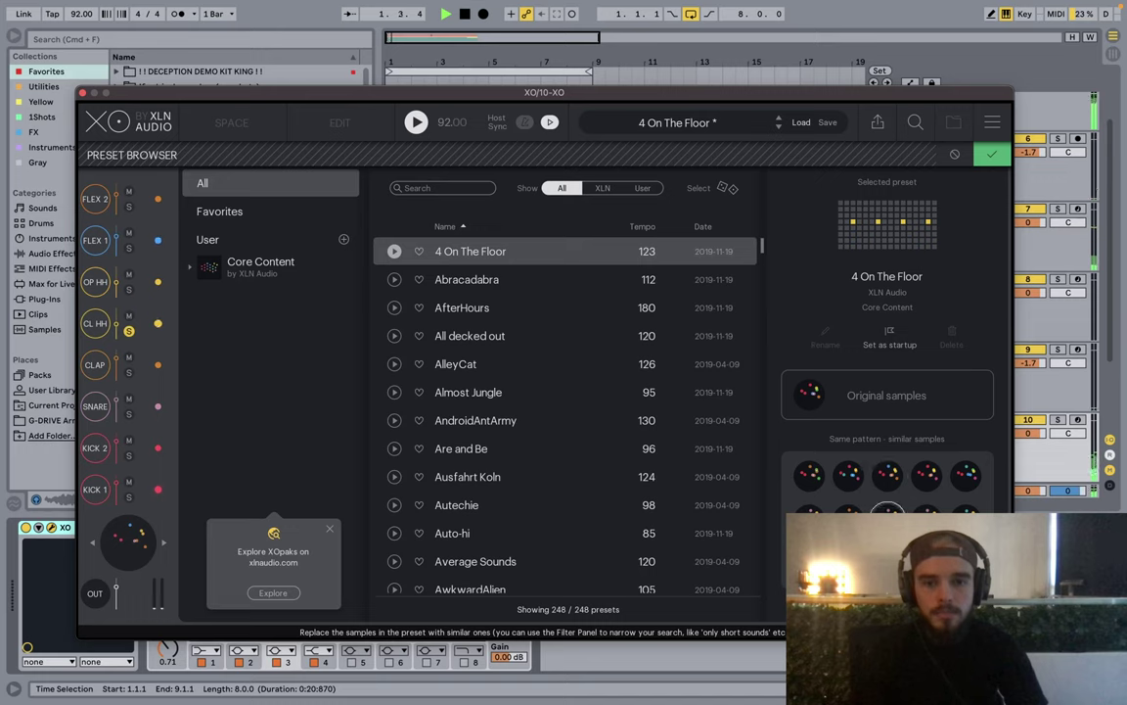
left_click(888, 509)
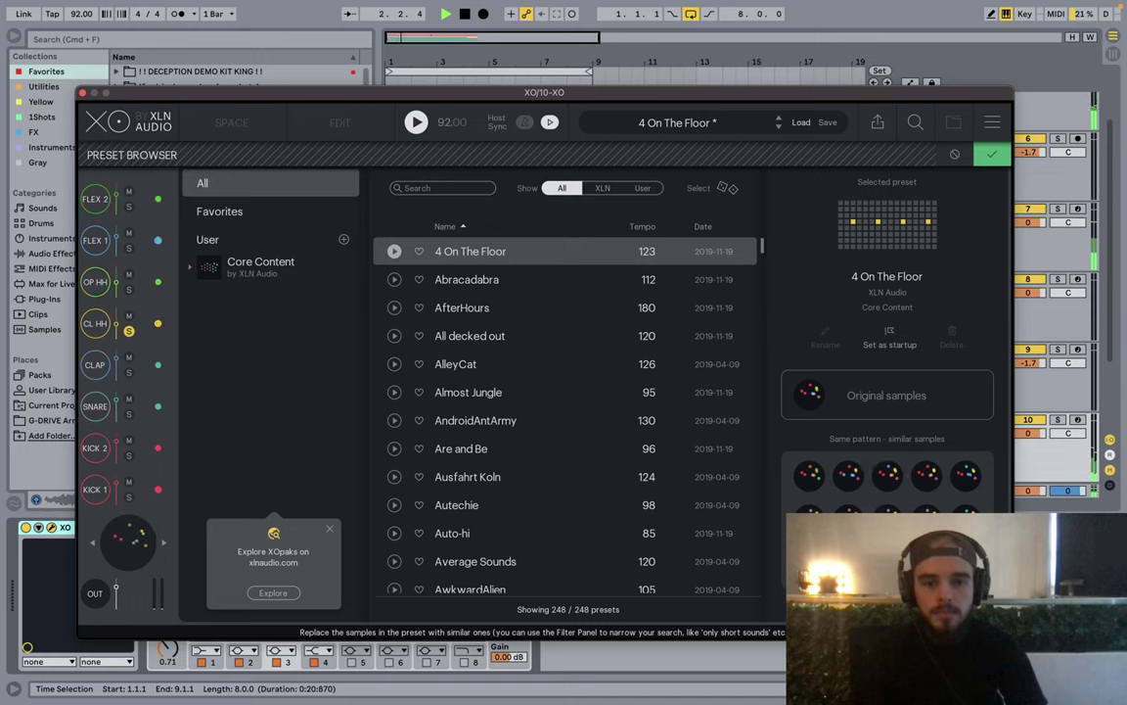
left_click(888, 511)
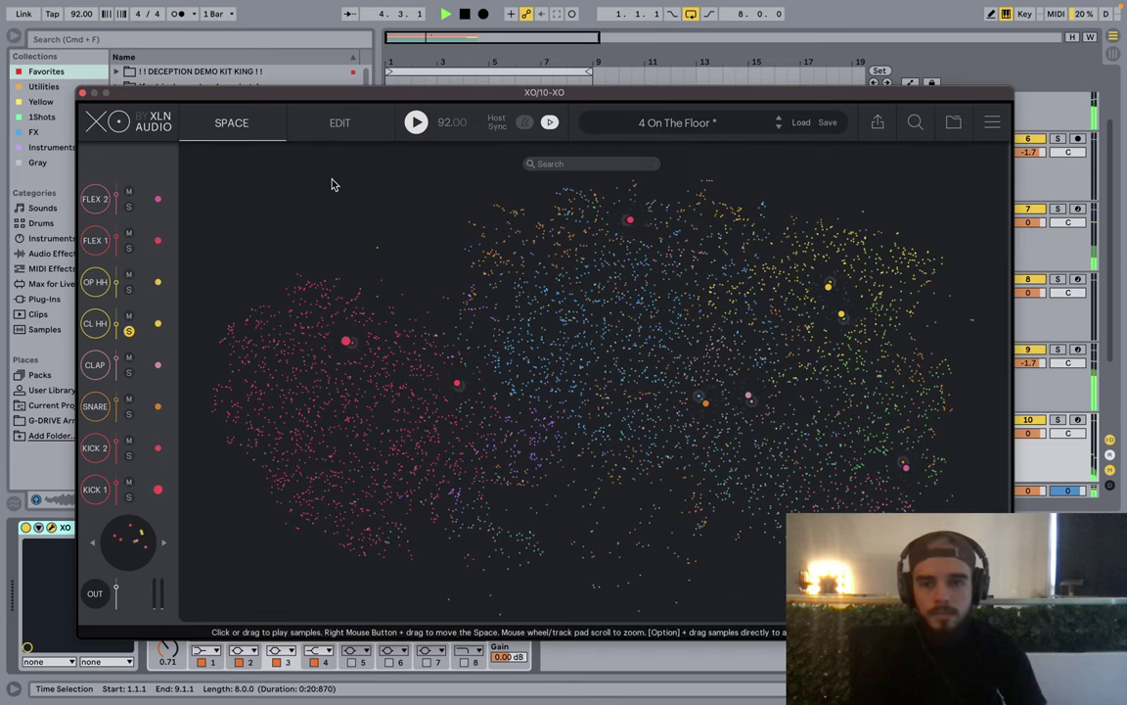
left_click(82, 92)
Step: Cut the fourth beat out of each bar of the 9-Audio 2 hi-hat recording and select bars 1 to 4
left_click_drag(397, 62, 376, 158)
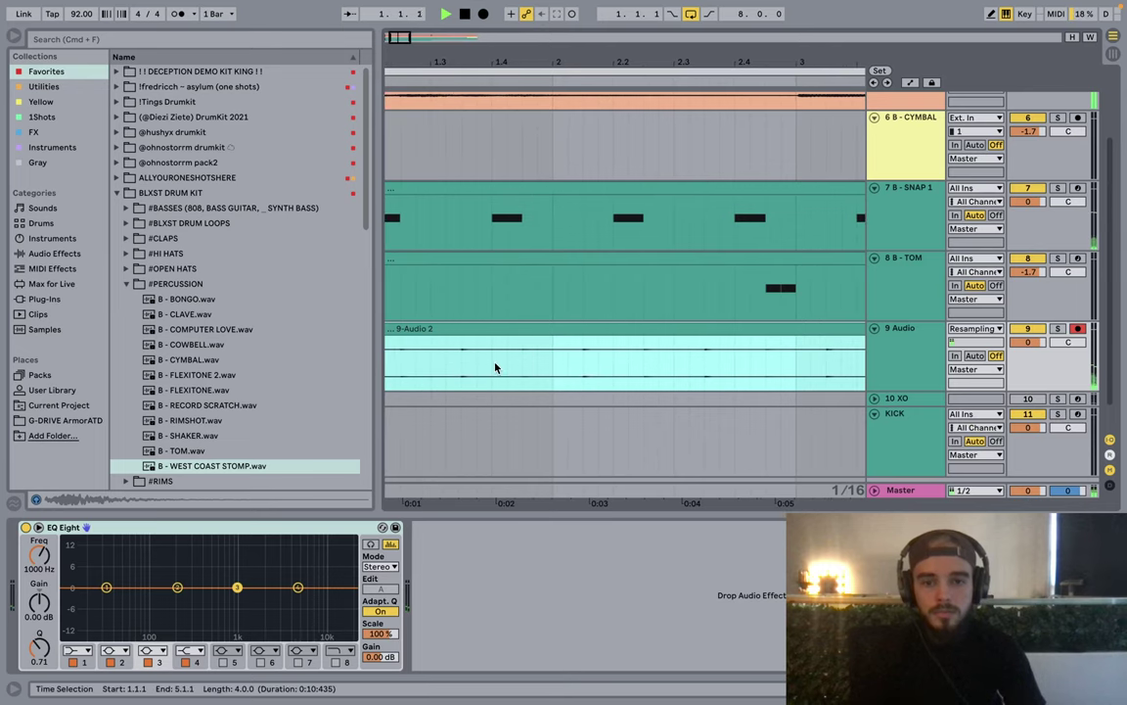
left_click_drag(495, 367, 546, 368)
key("Delete")
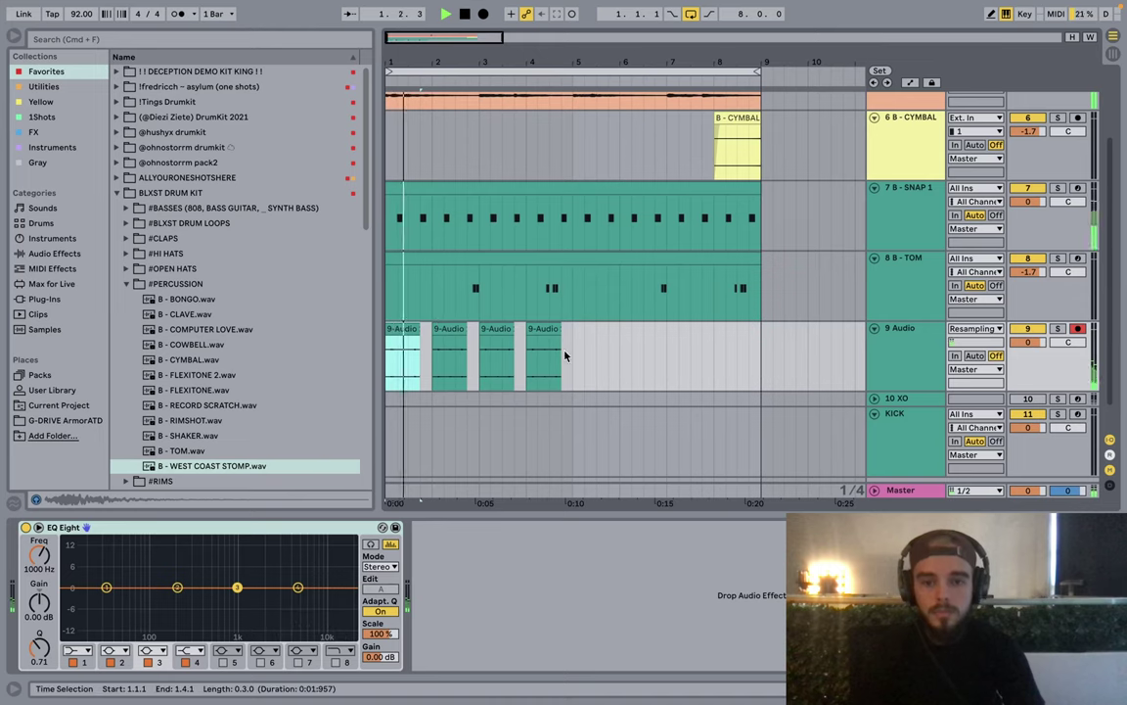
left_click_drag(565, 358, 327, 358)
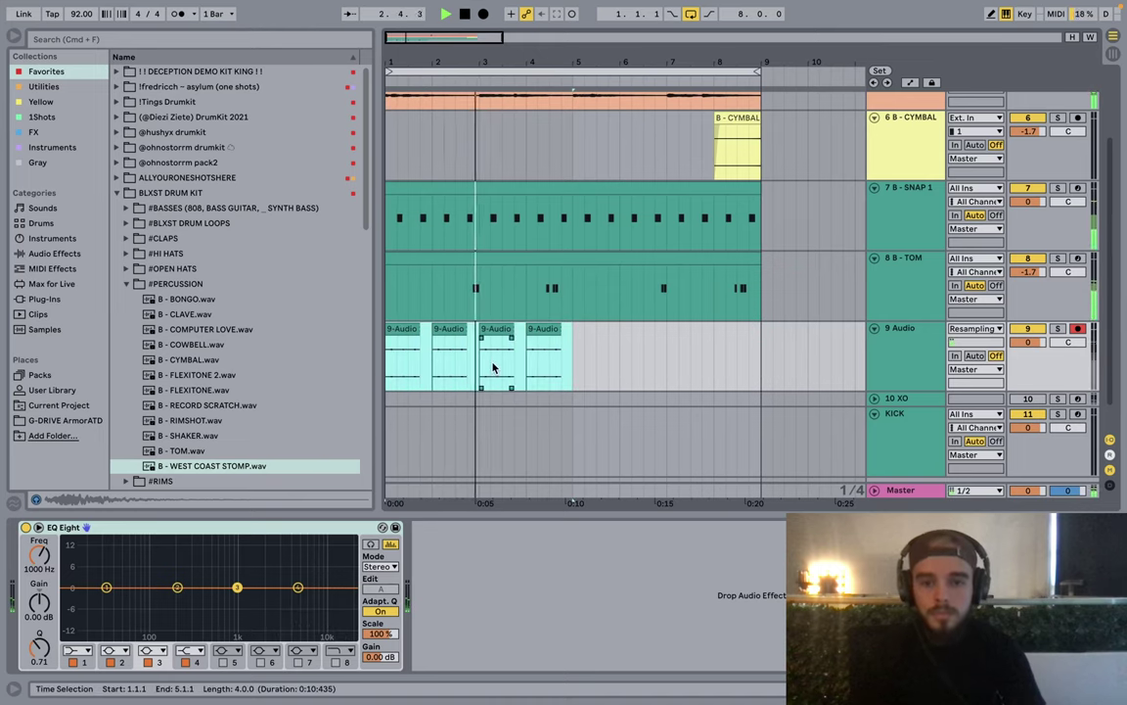
left_click(537, 349)
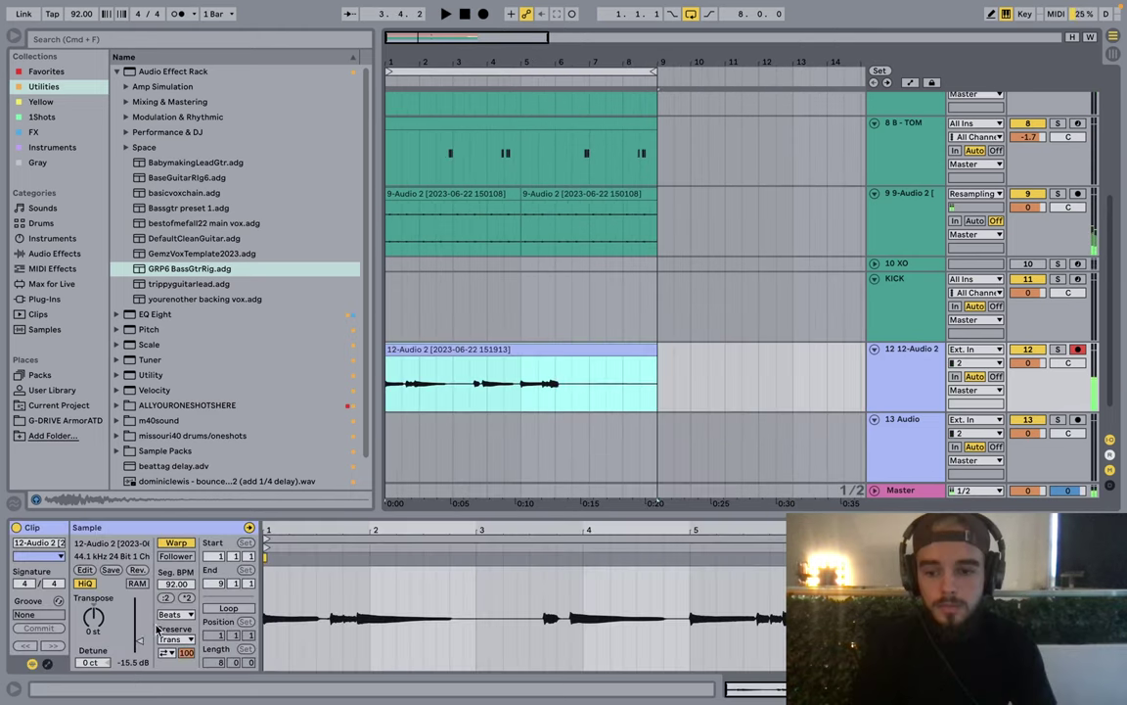
Step: Set the 12-Audio 2 bass clip's warp mode to Complex and disarm its track
left_click(171, 615)
left_click(171, 666)
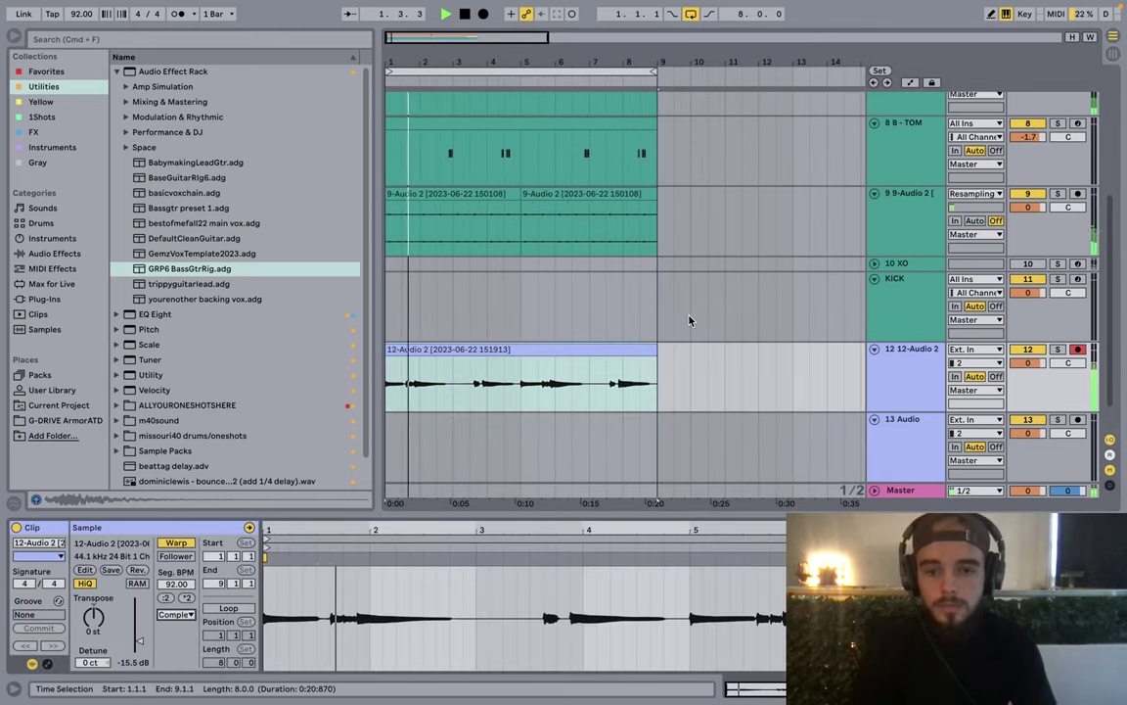
left_click(1078, 351)
Step: Add Abbey Road Saturator with the Bass Guitar preset to the 12-Audio 2 track and close its window
left_click(876, 395)
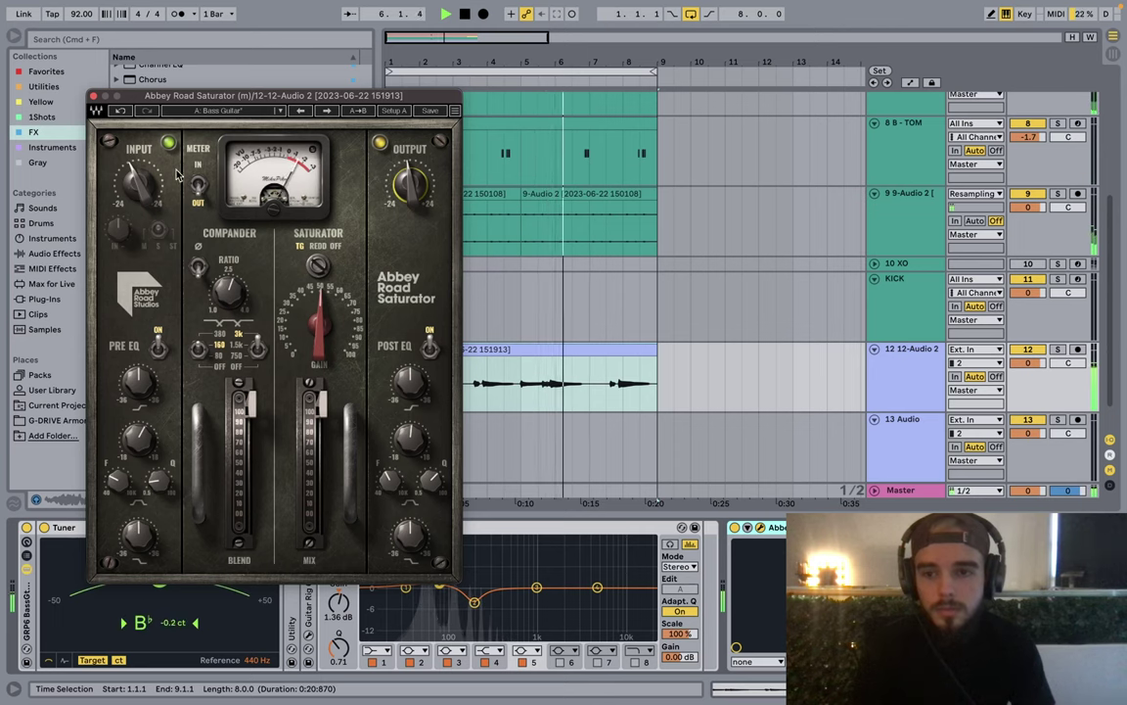
left_click(94, 96)
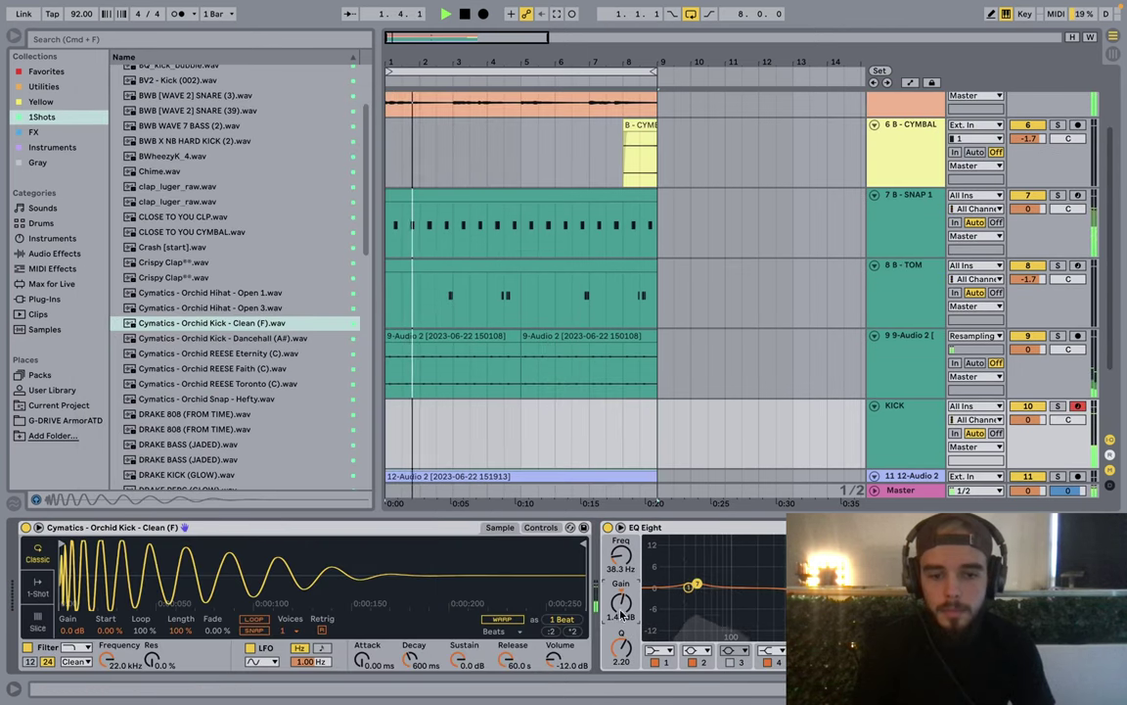
Step: Set the KICK track volume to -1.2 dB and enter C3 kick notes in bars 1 and 3 of its clip
left_click_drag(1028, 419, 1028, 428)
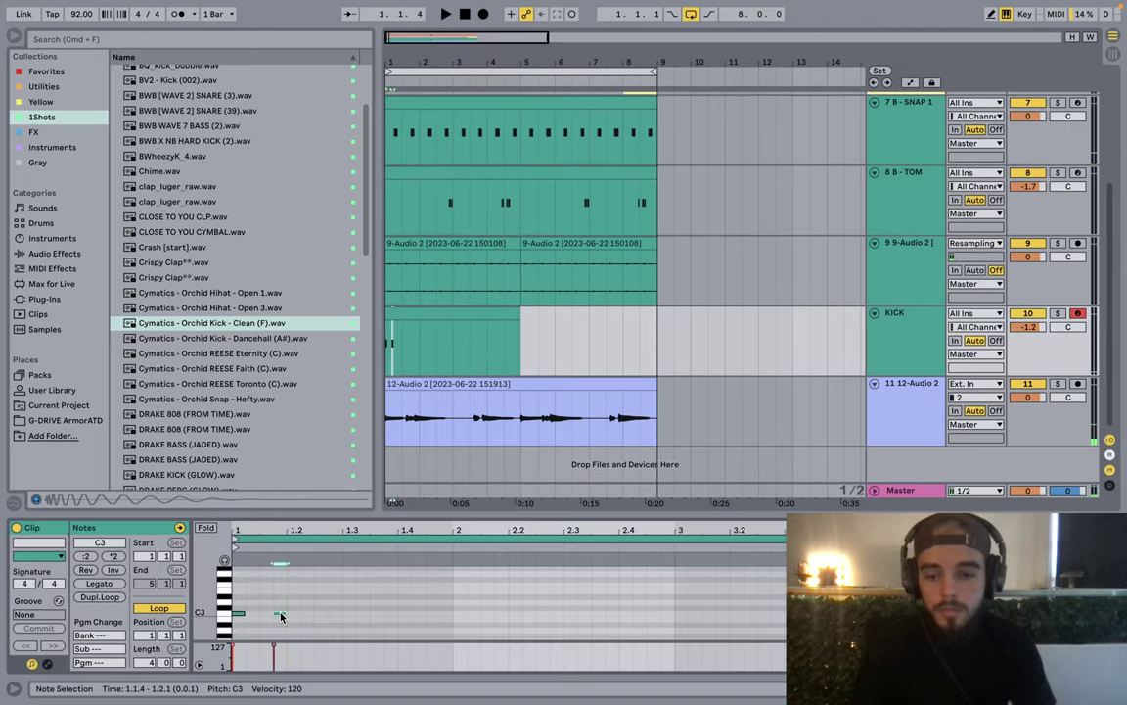
key("space")
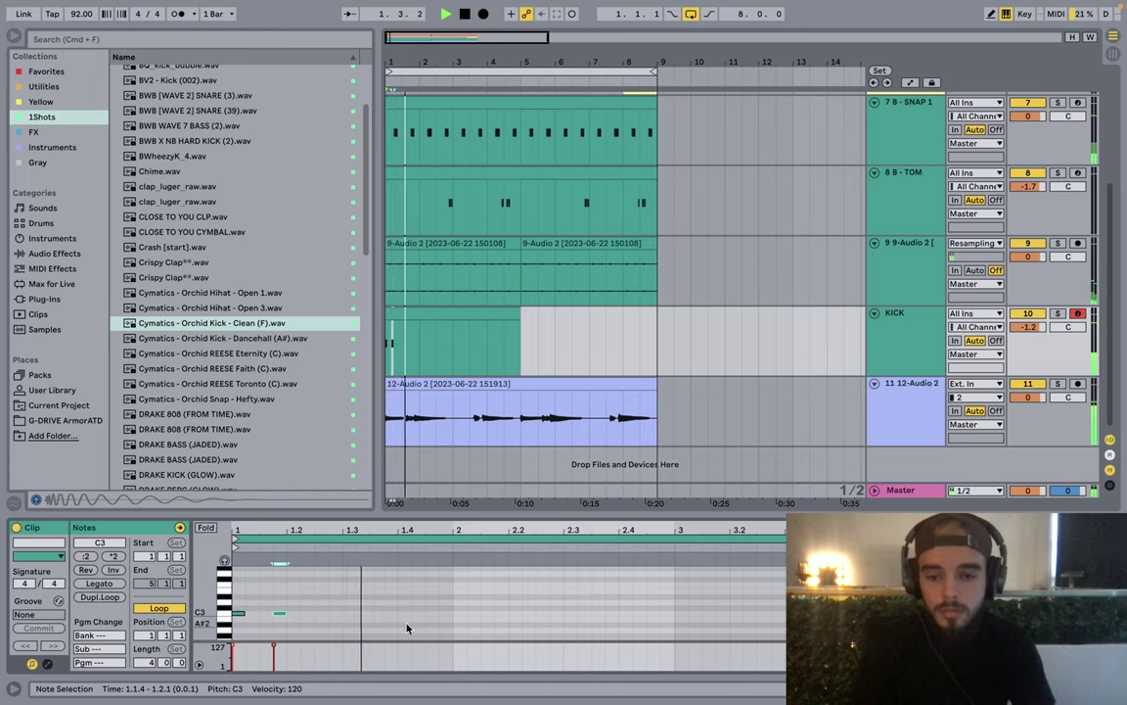
double_click(676, 613)
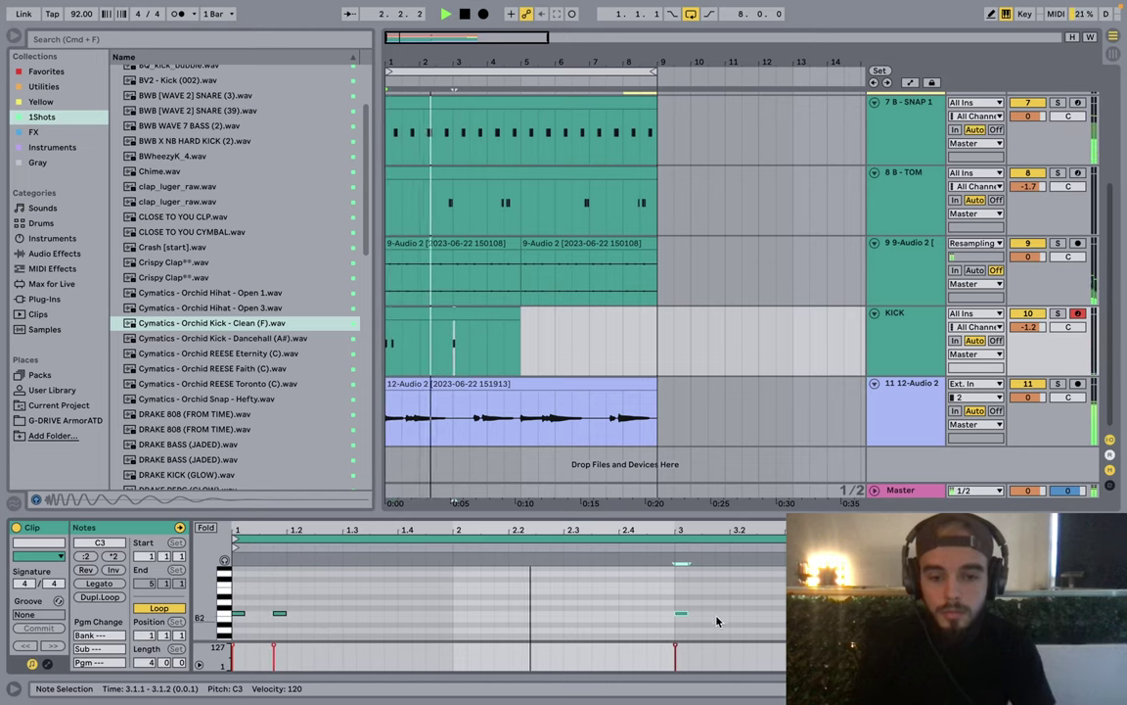
double_click(720, 615)
double_click(764, 614)
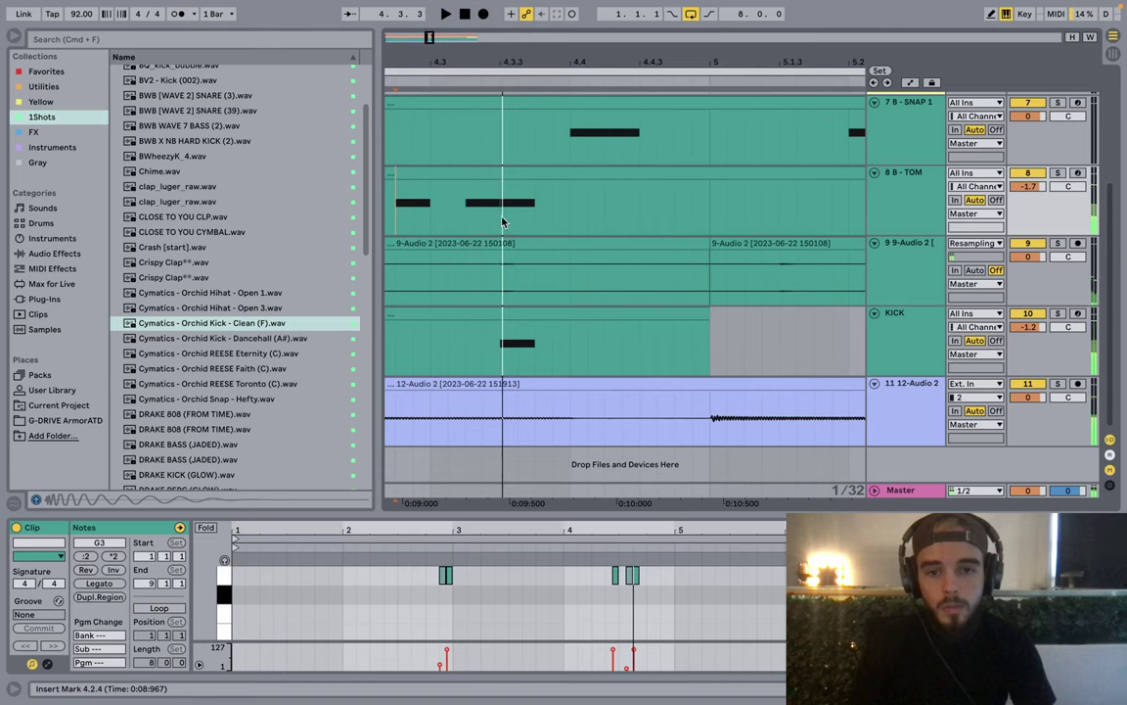
Step: Clear the B - TOM track from 4.3.3 to just past 4.4 and play back from 4.2.4
left_click_drag(502, 222, 586, 219)
left_click(396, 215)
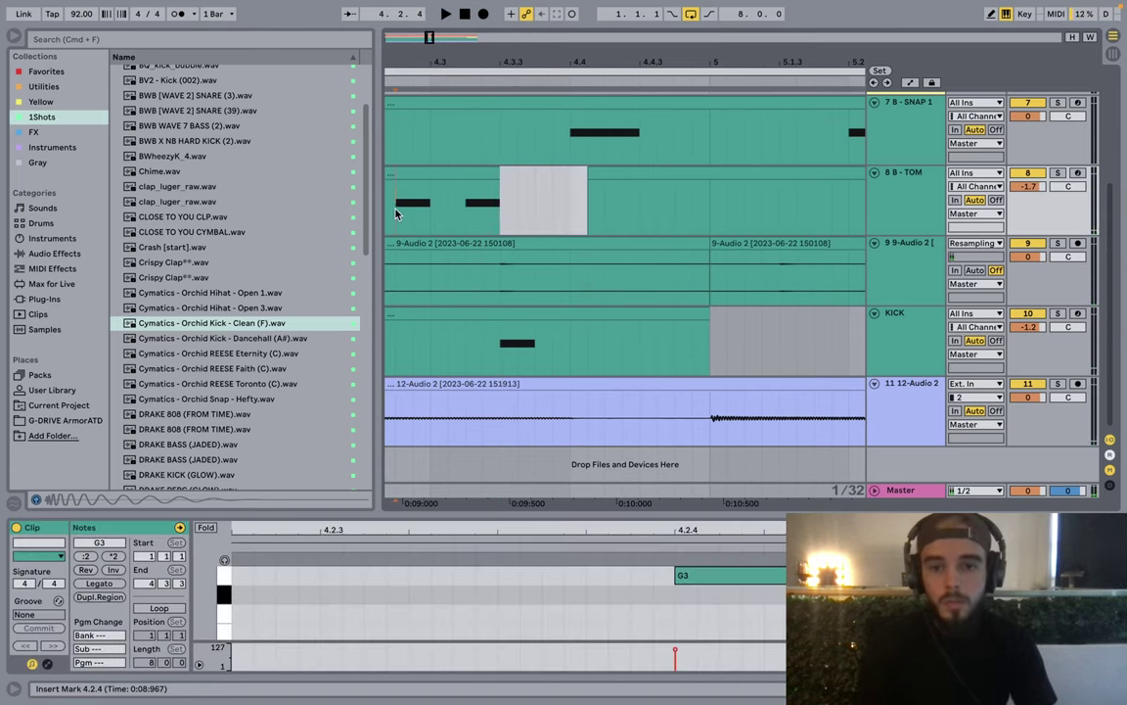
key("space")
left_click_drag(542, 62, 541, 8)
key("space")
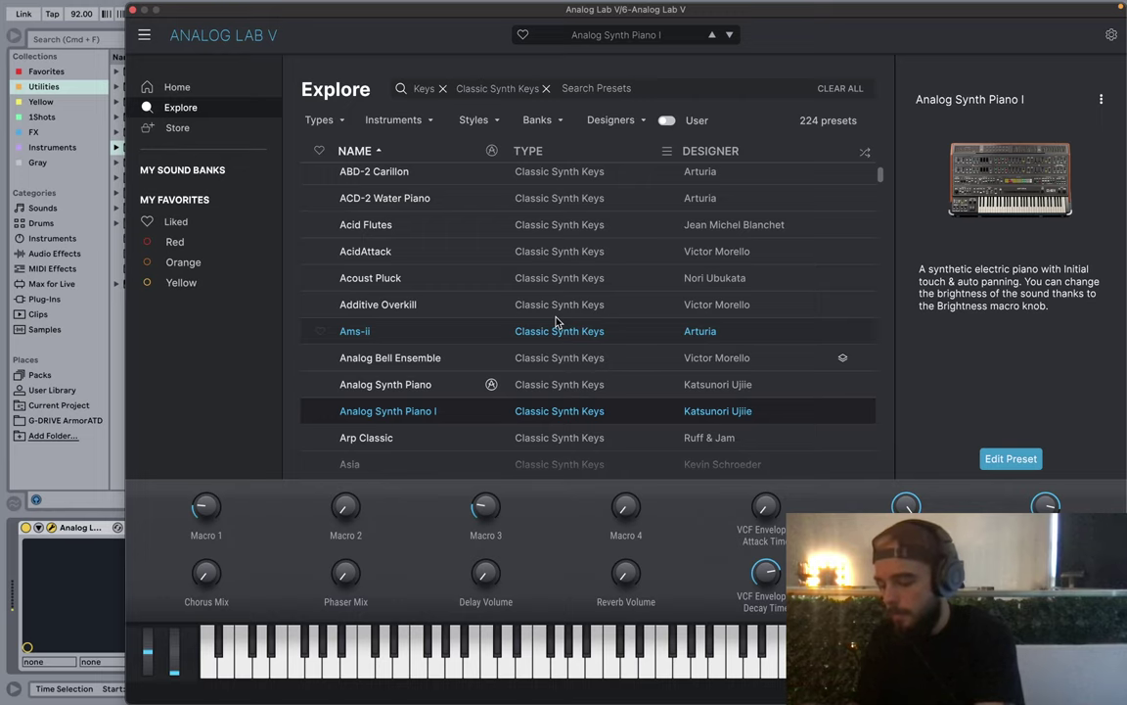
Step: Load the Classic Synth Keys preset Calliope in Analog Lab V on track 6 and close the plugin window
scroll(573, 381, "down", 6)
left_click(587, 425)
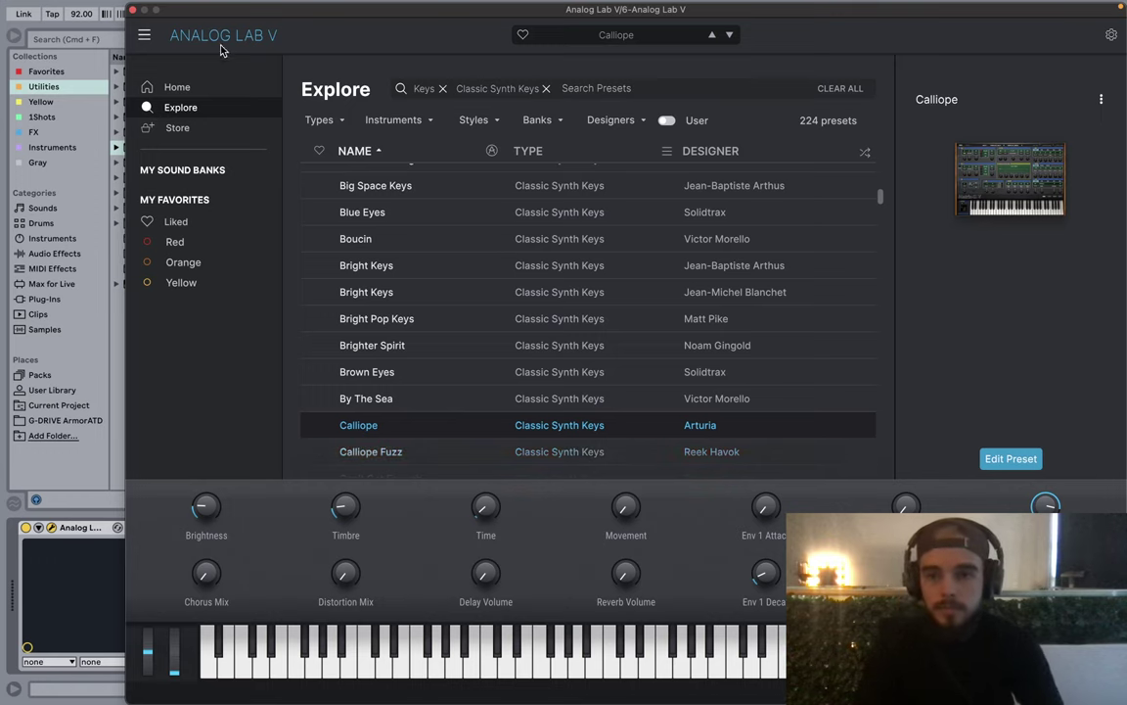
left_click(133, 9)
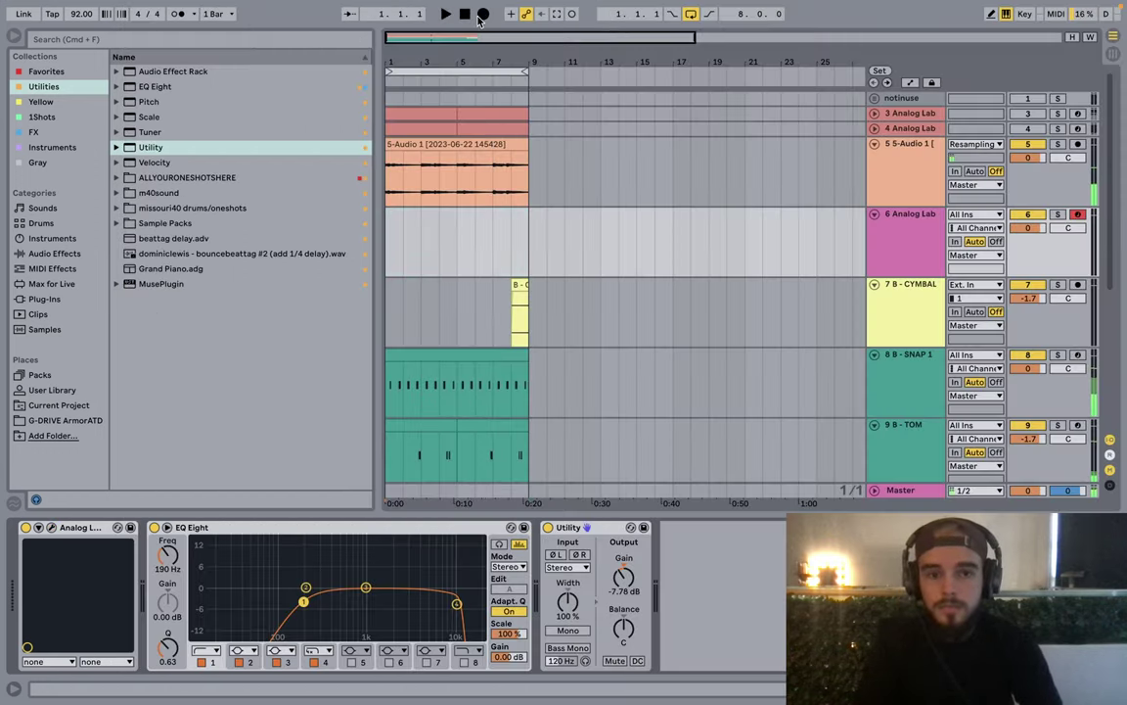
Step: Record a four-bar melody on the 6 Analog Lab track and duplicate the clip to bars 5 to 8
mouse_move(308, 6)
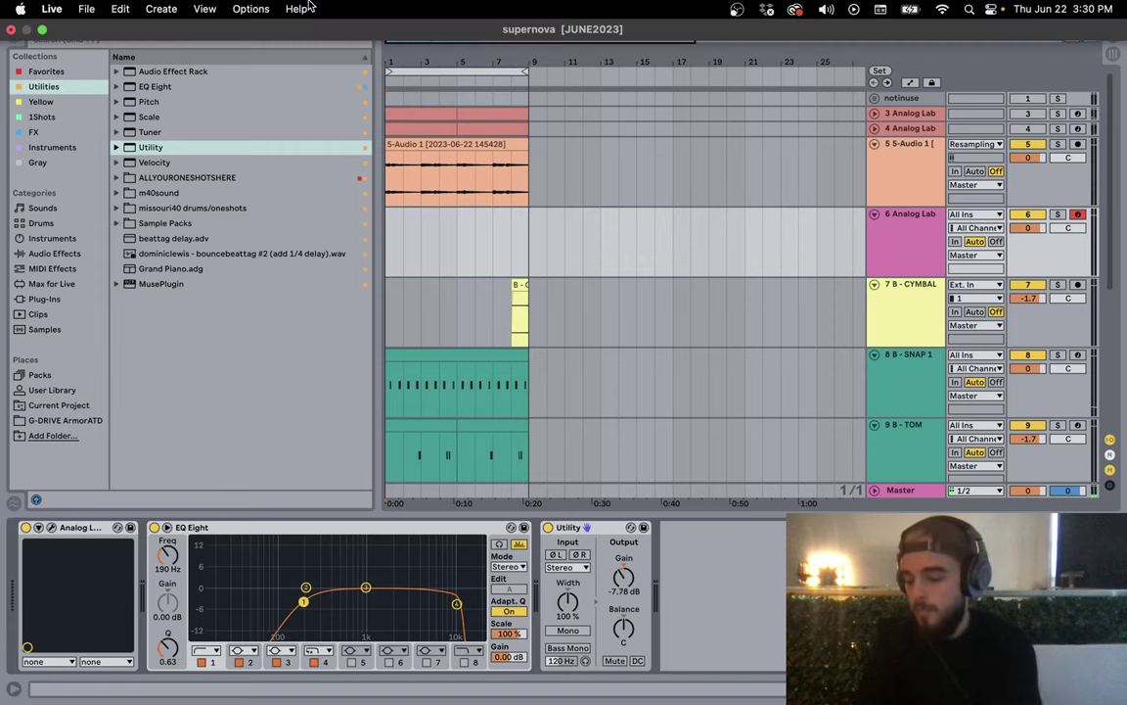
key("F9")
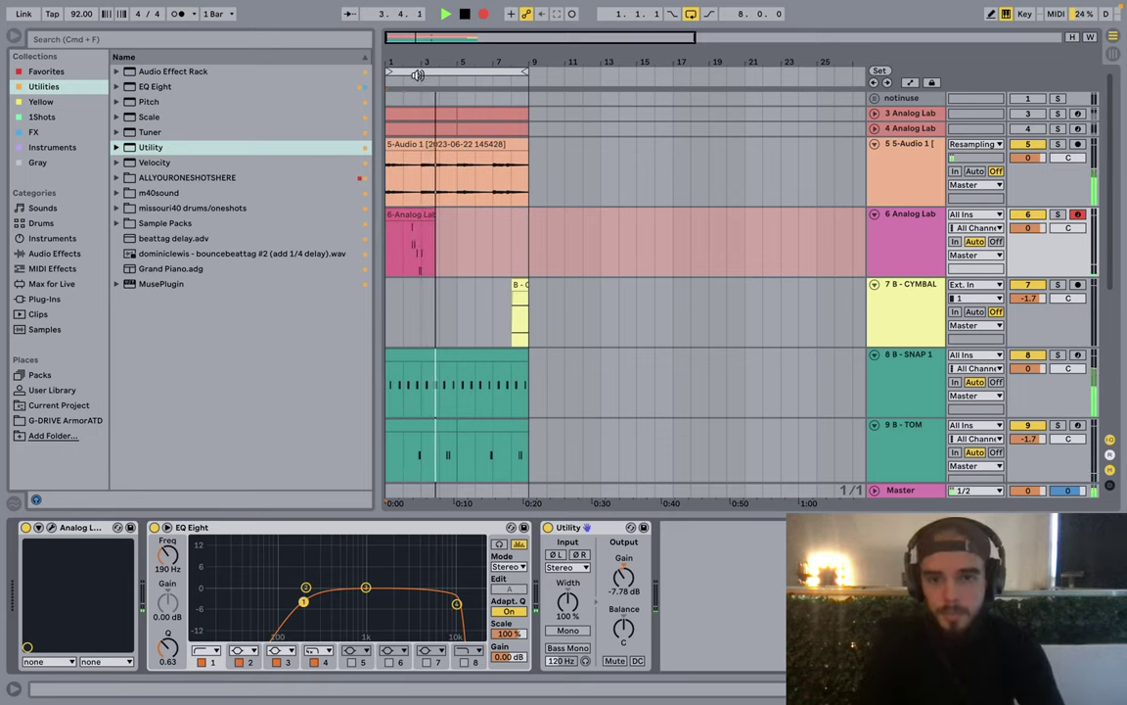
left_click(482, 13)
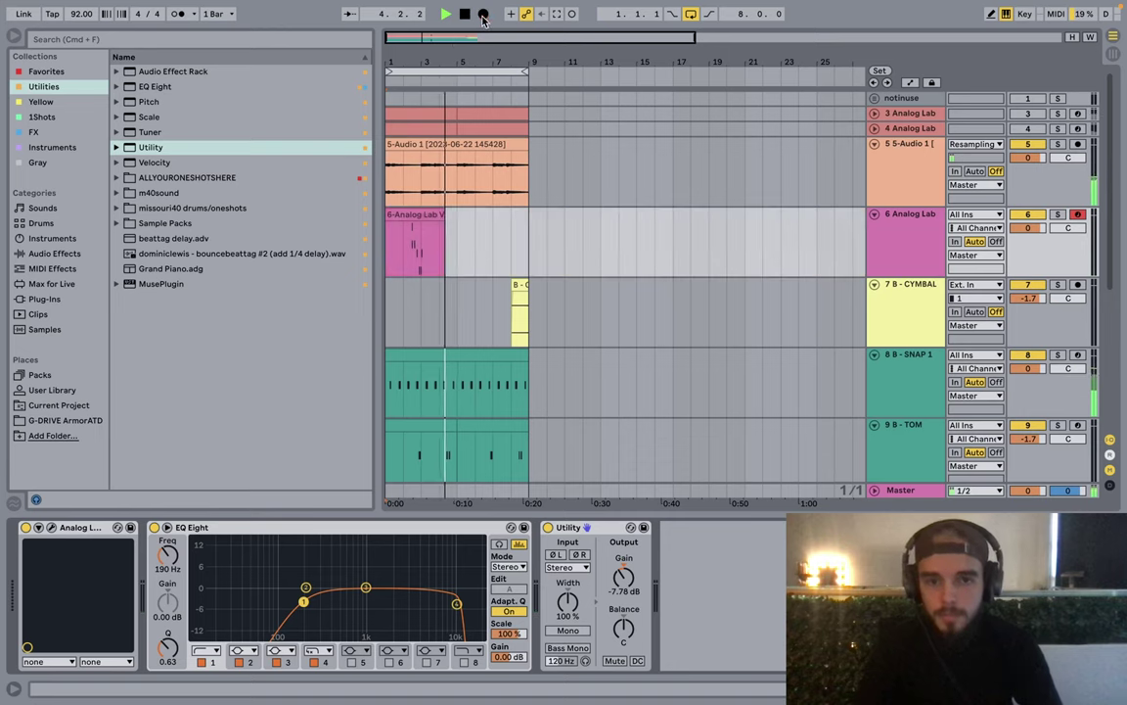
left_click(453, 214)
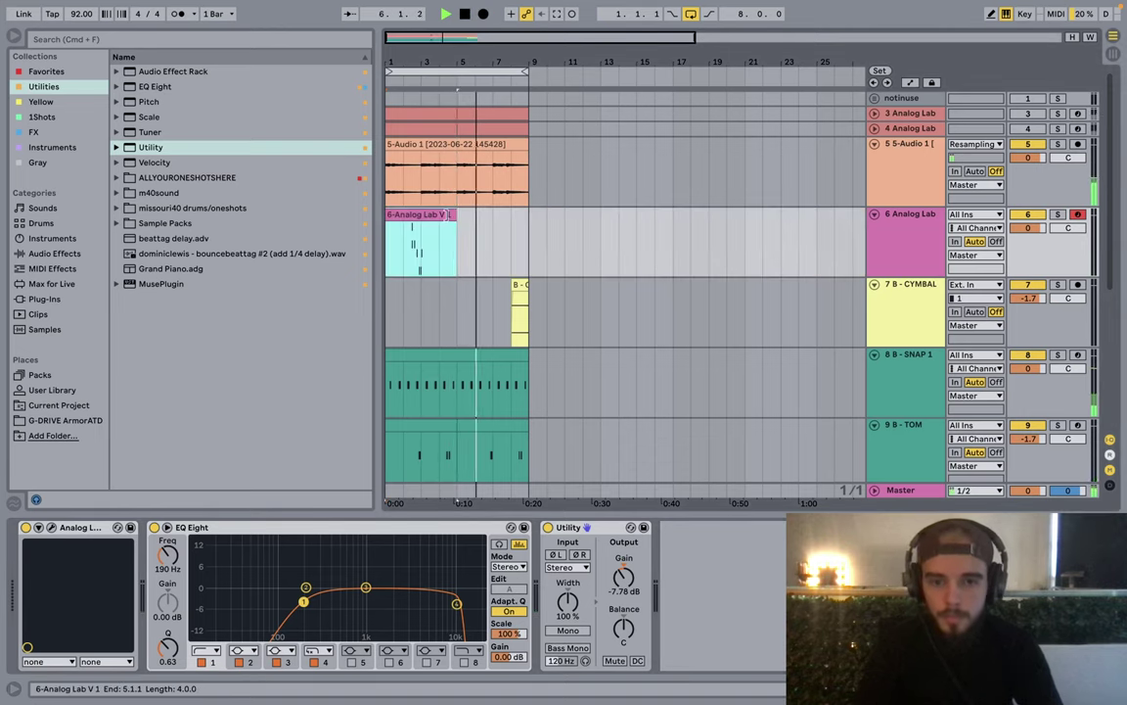
key("ctrl+d")
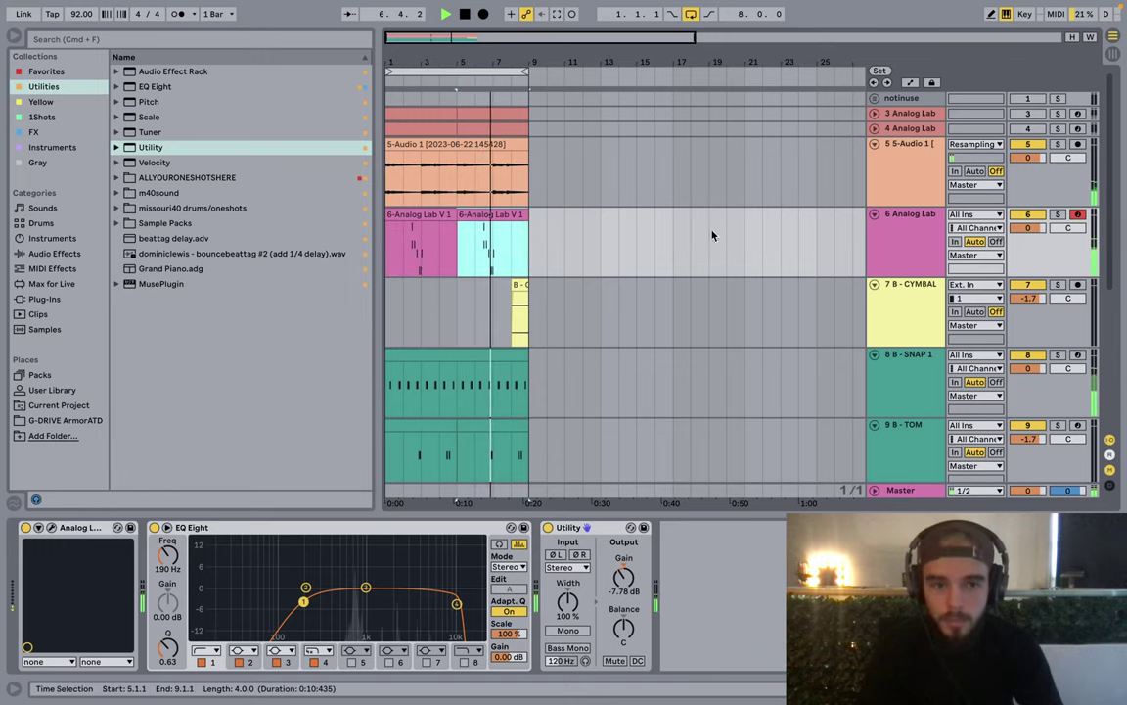
Step: On track 6, lower EQ Eight's high band to 10.7 kHz and load the Liquid Auto-Filter 03 bM preset in FabFilter Volcano 2
left_click_drag(457, 604, 430, 605)
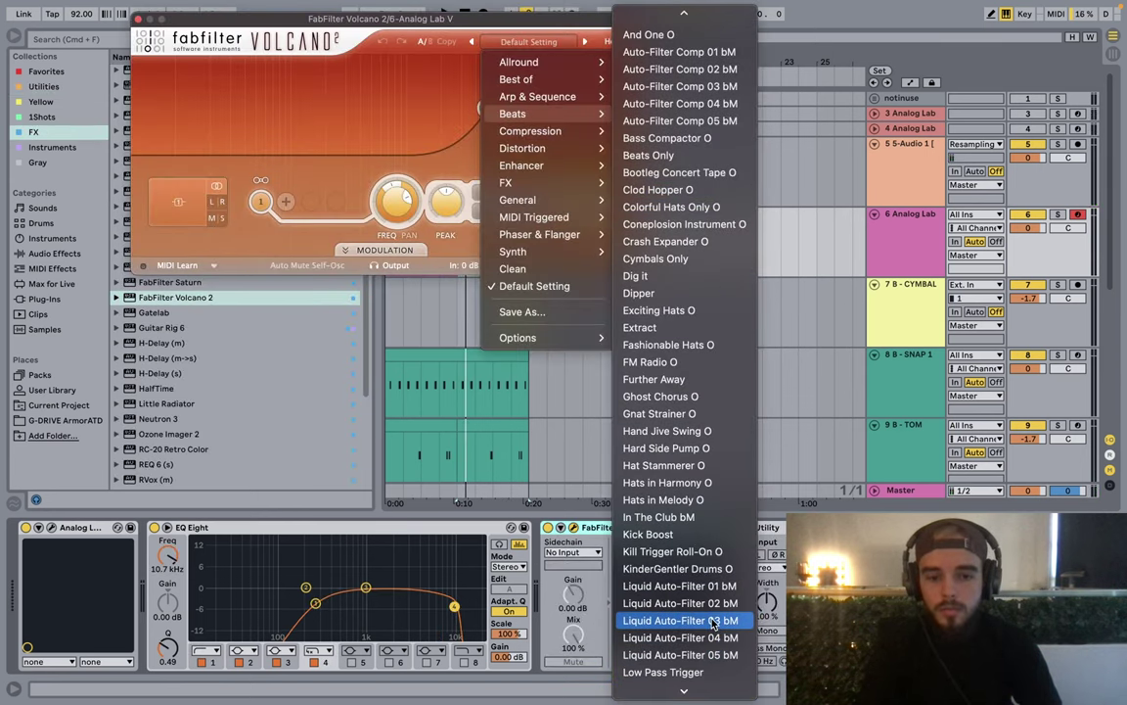
left_click(646, 605)
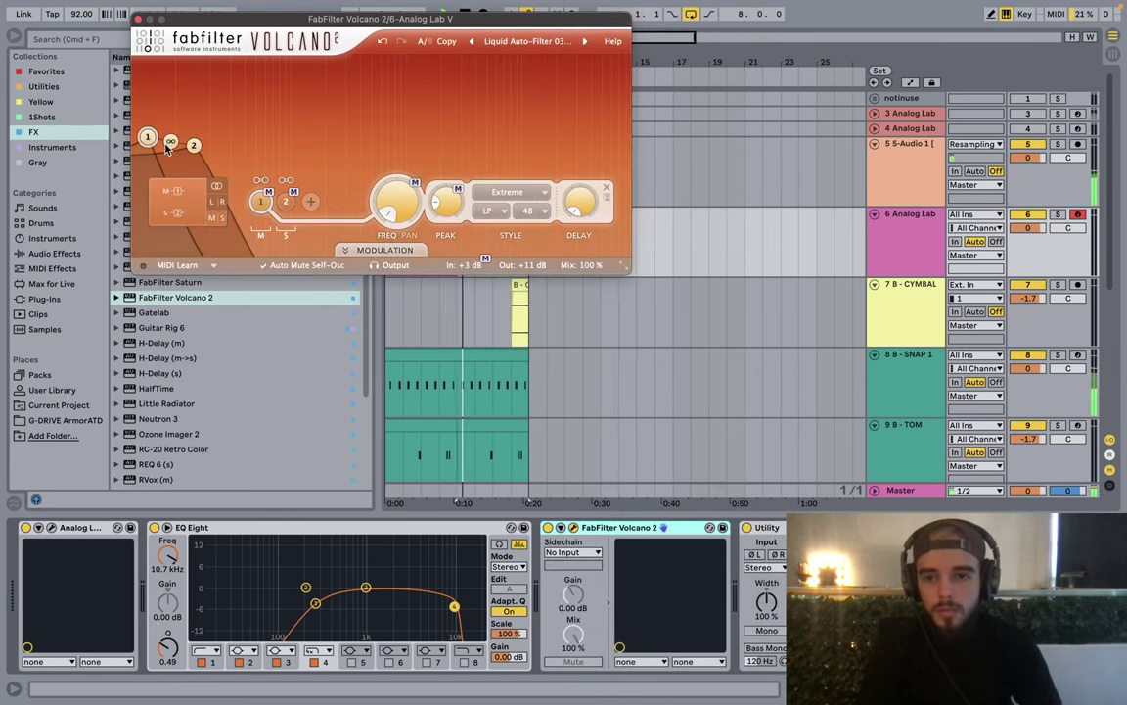
Step: Raise the cutoff frequencies of both Volcano 2 filters, with filter 2 well above filter 1
left_click_drag(193, 145, 255, 147)
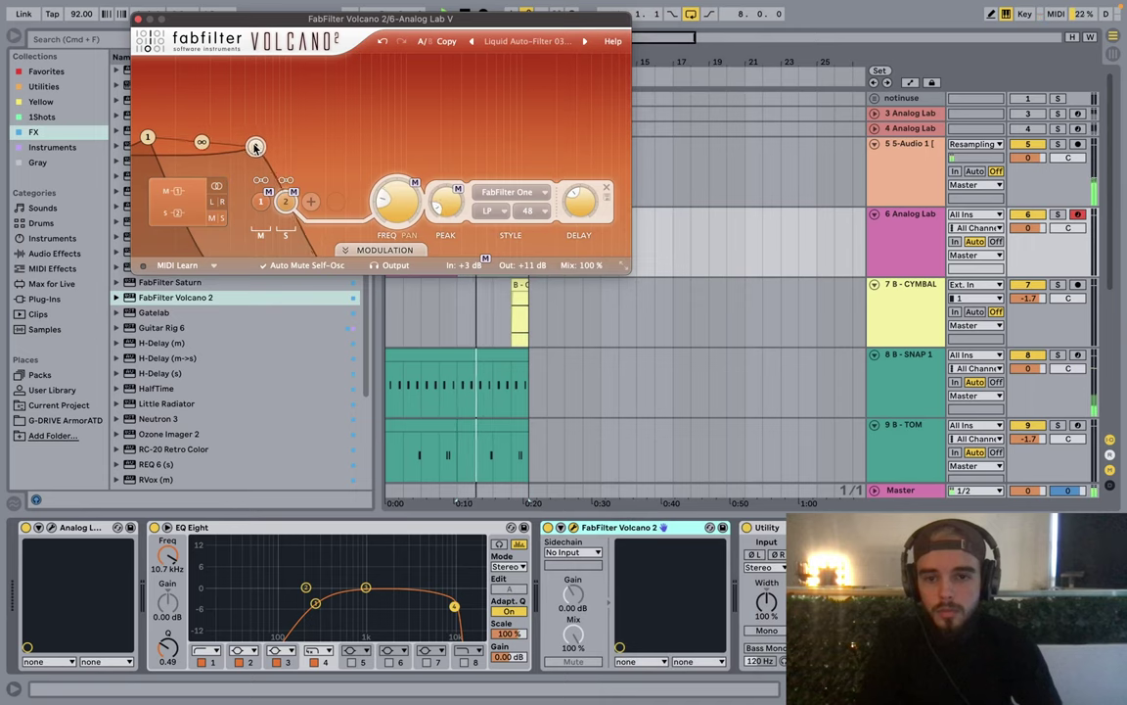
left_click_drag(283, 147, 351, 135)
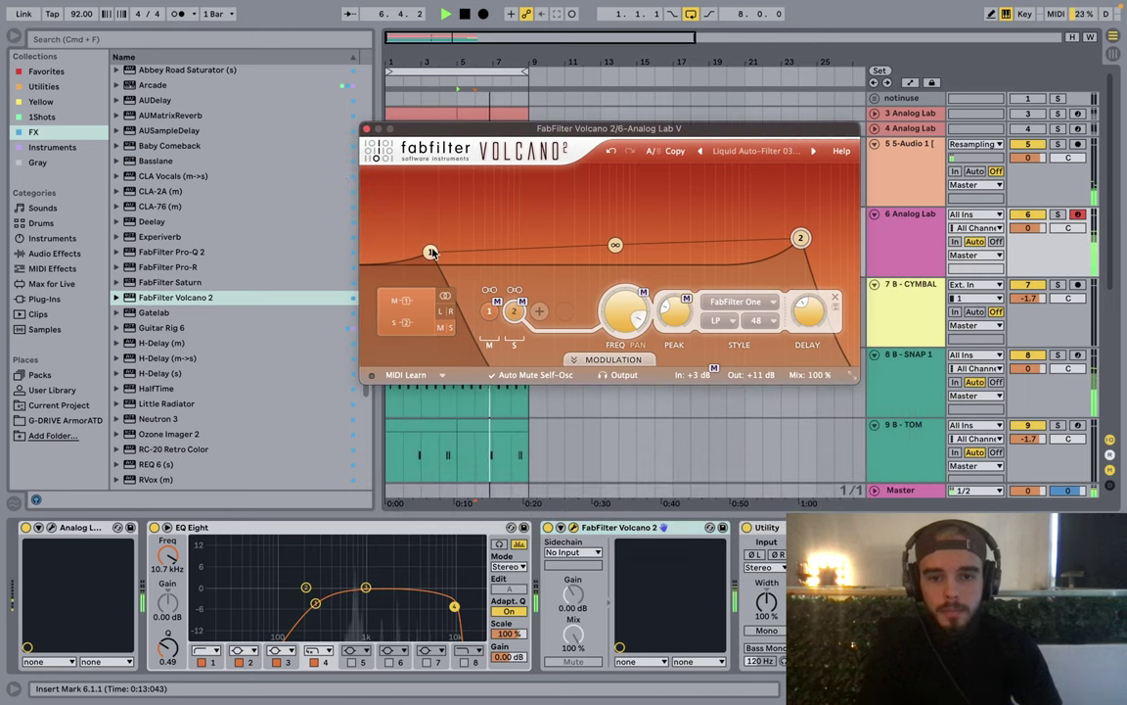
left_click_drag(431, 252, 492, 257)
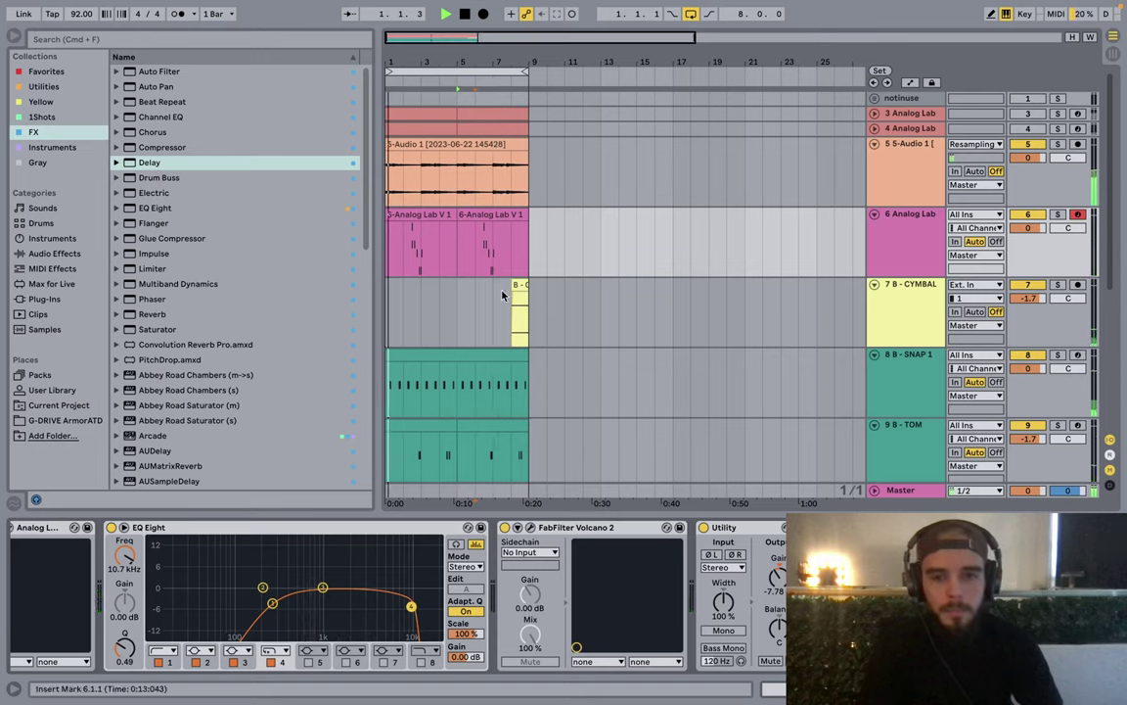
Step: Set the 6 Analog Lab track volume to -5.2 dB and stop playback
left_click_drag(415, 62, 420, 134)
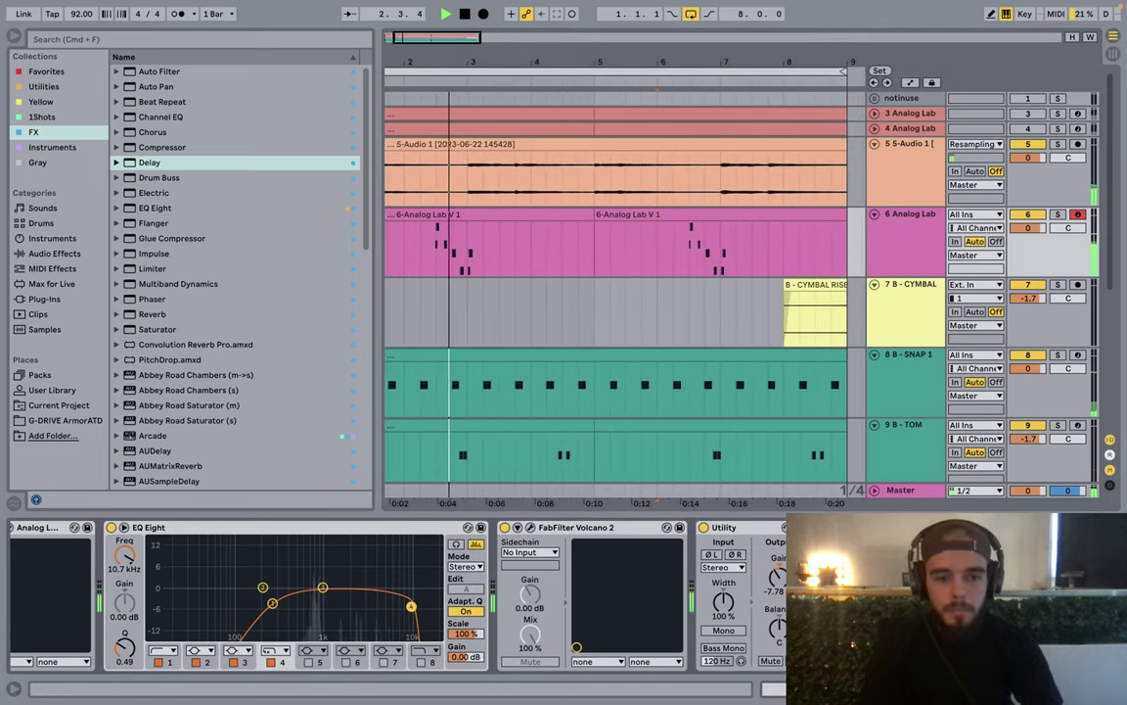
left_click_drag(1027, 228, 1028, 235)
key("space")
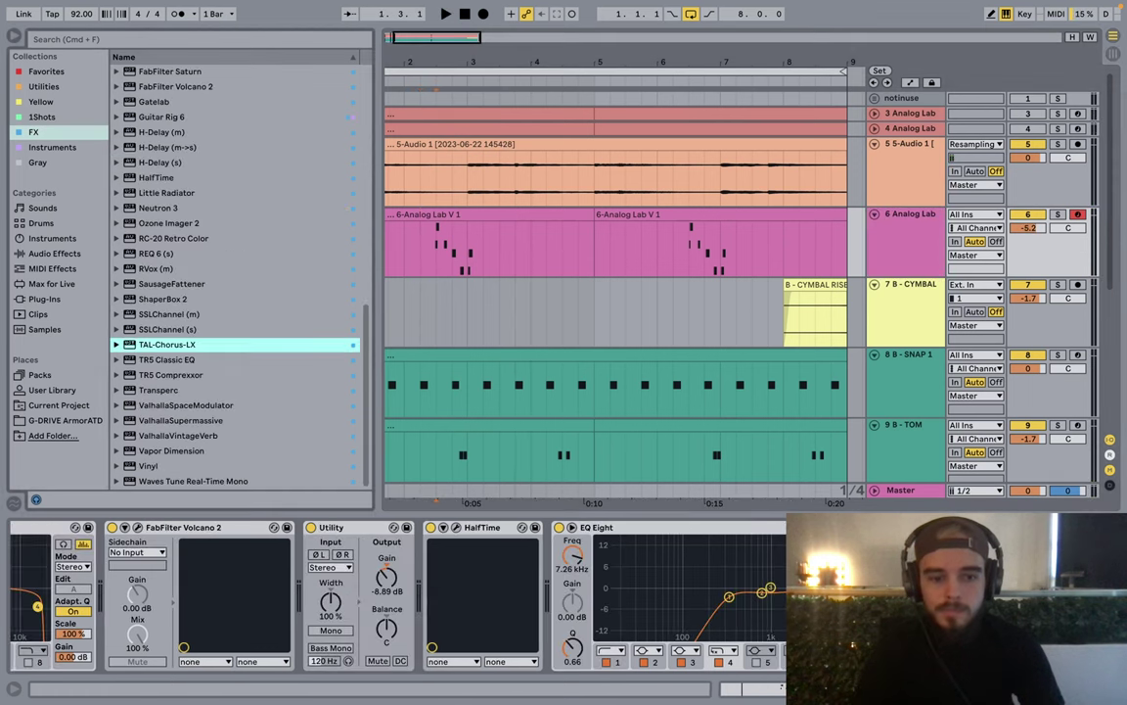
Step: Lower the TAL-Chorus-LX dry/wet mix during playback, try the chorus II switch and close the plugin window
key("space")
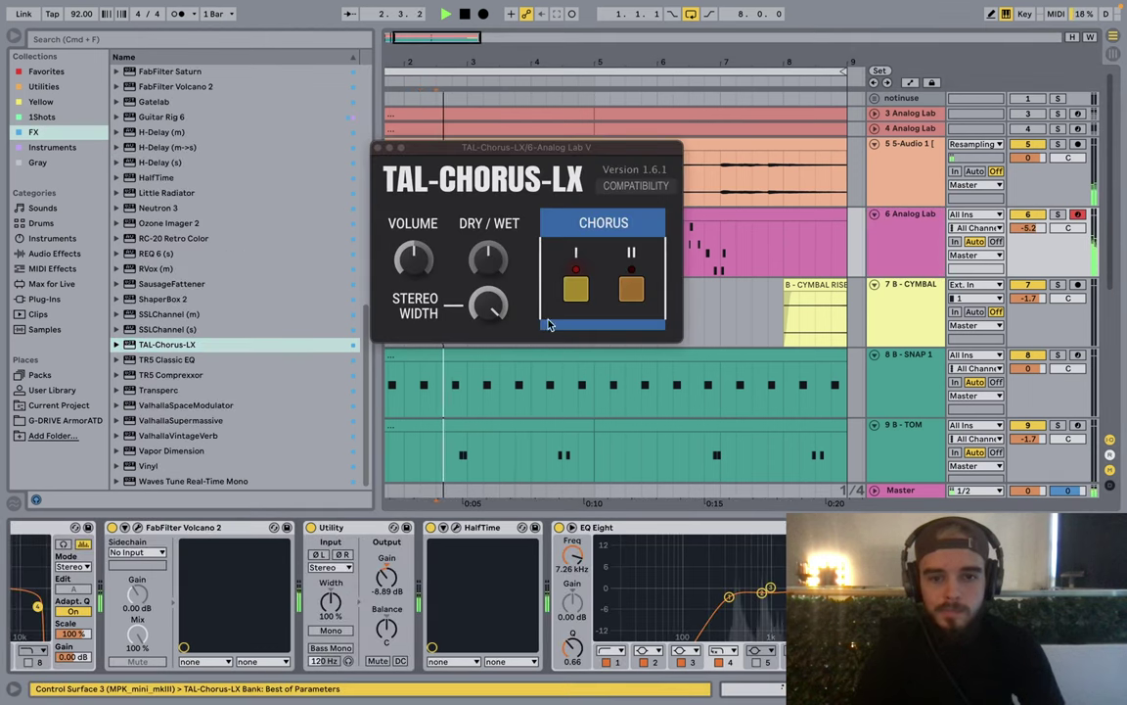
left_click_drag(487, 262, 478, 319)
left_click(634, 296)
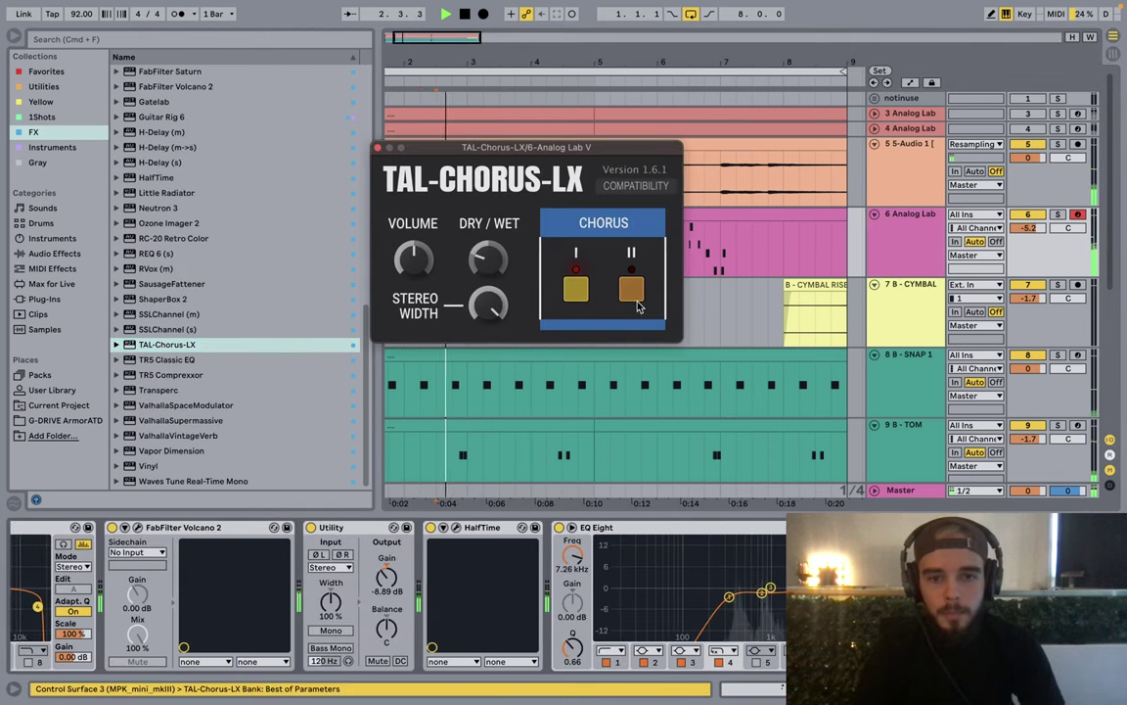
left_click(377, 149)
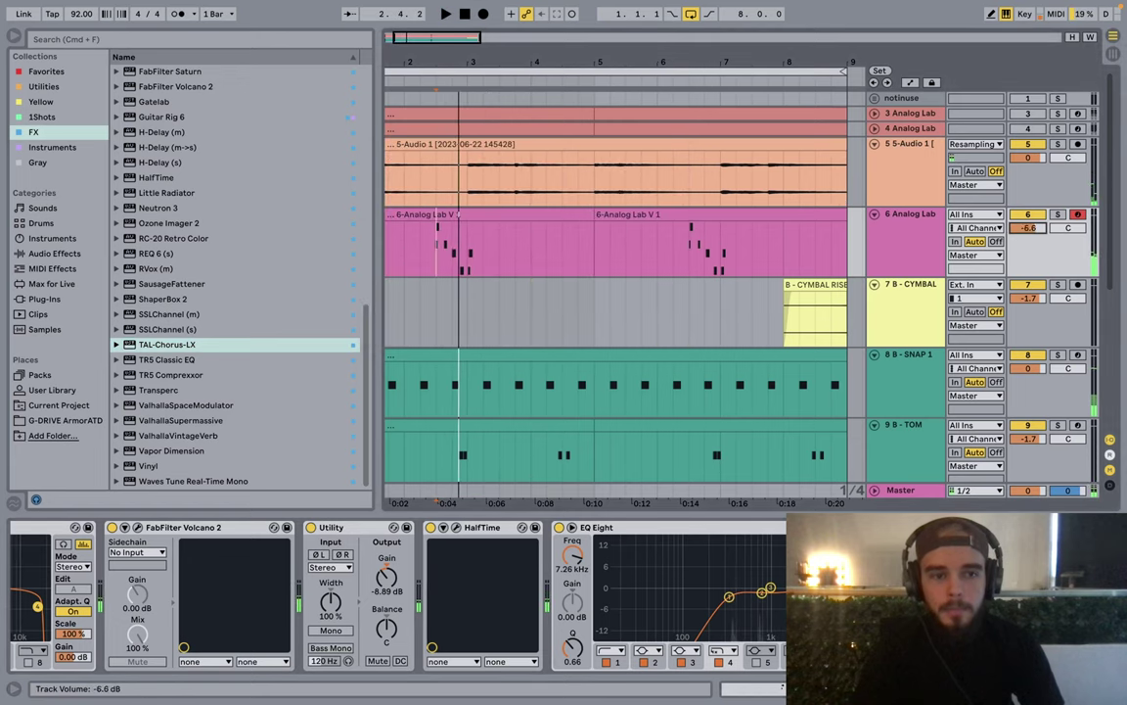
Step: Lower the 6 Analog Lab track volume to -10.4 dB and add a Pitch device set to -12 st
key("space")
left_click_drag(1027, 228, 1027, 247)
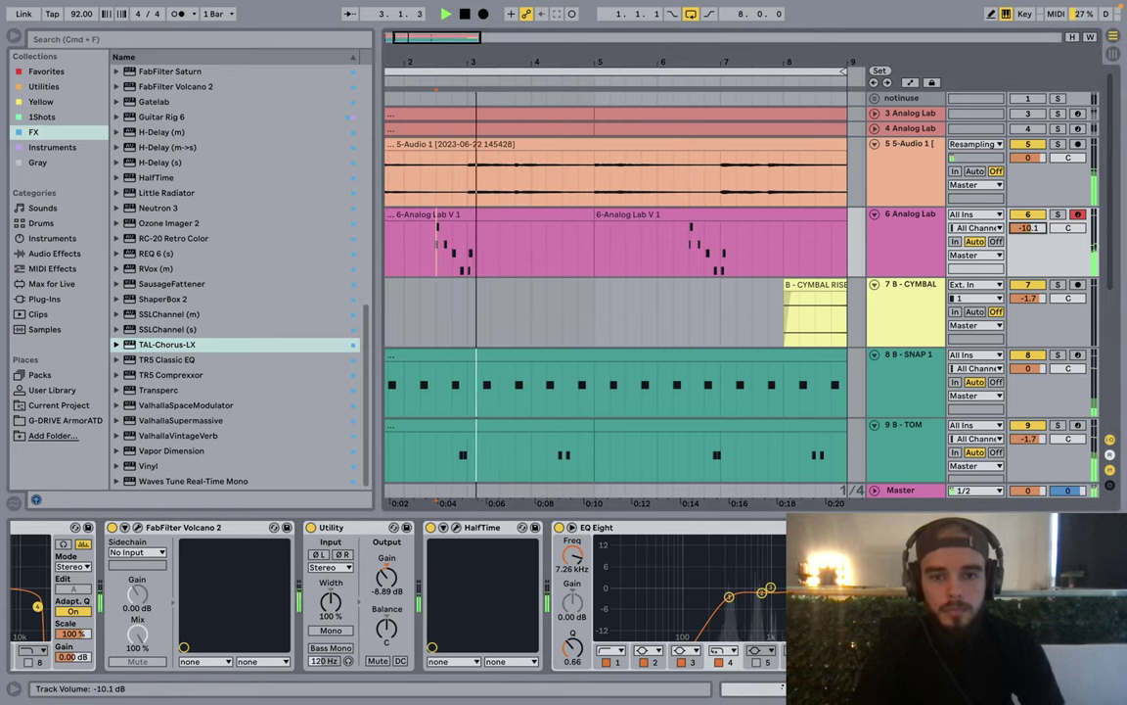
left_click(43, 86)
left_click(133, 102)
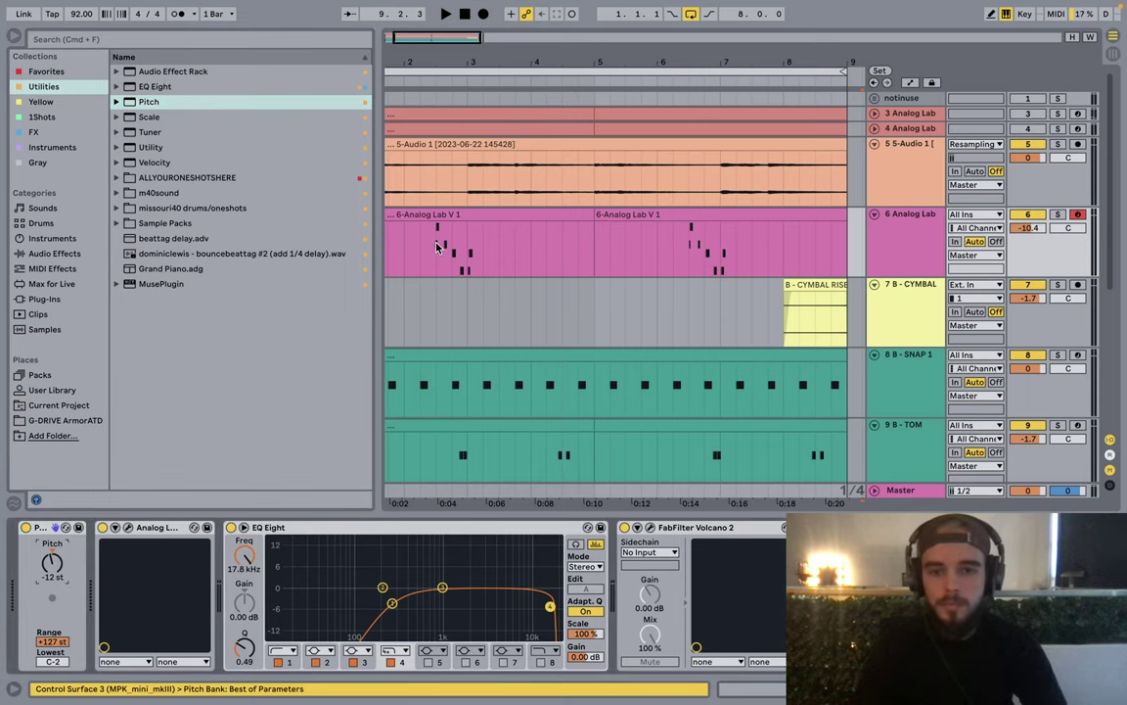
Step: Play the melody from the start and set the 6 Analog Lab track volume to -11.4 dB
left_click(416, 215)
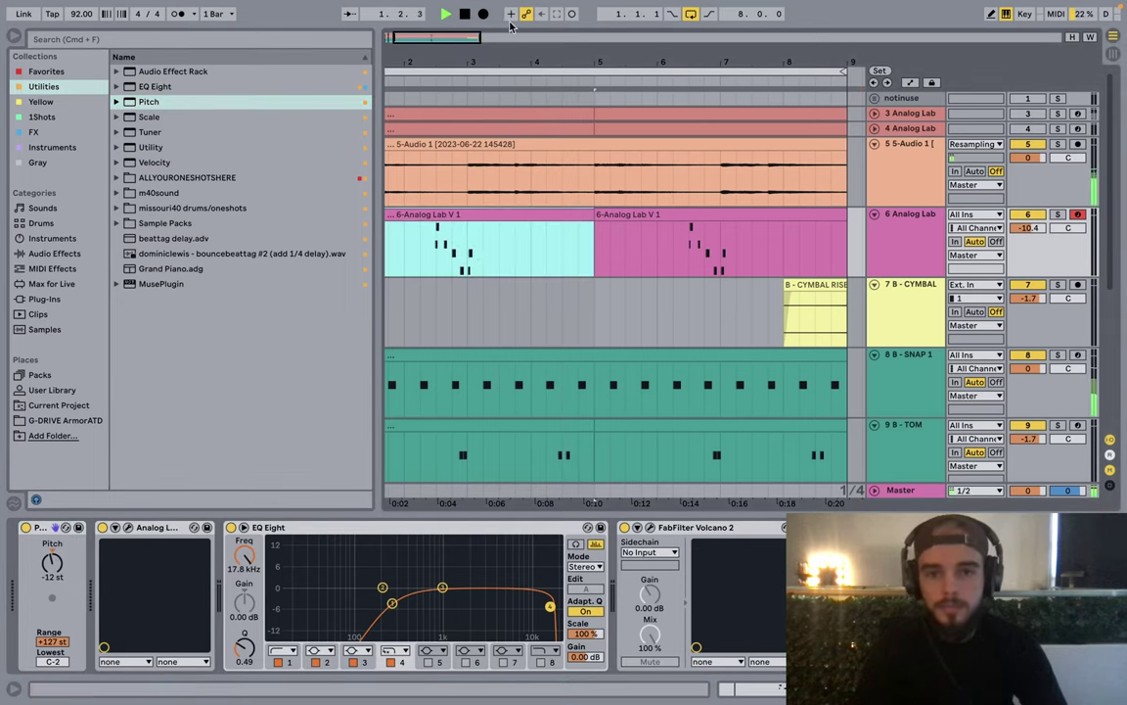
left_click_drag(499, 56, 569, 57)
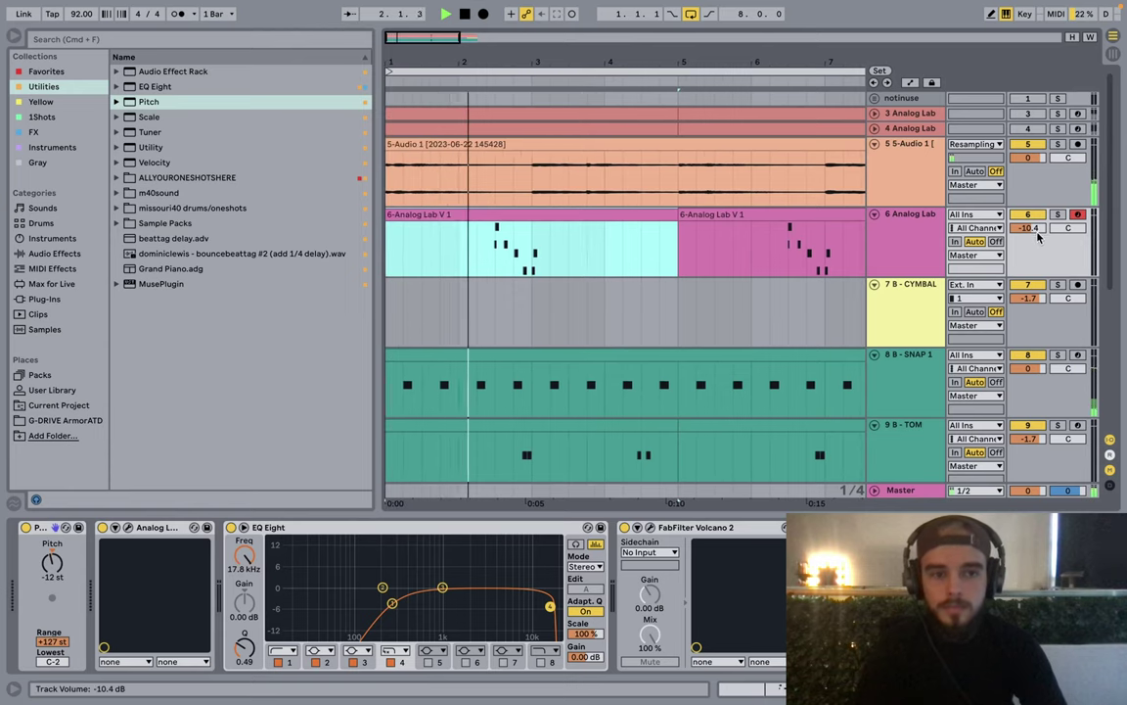
left_click_drag(1037, 233, 1038, 244)
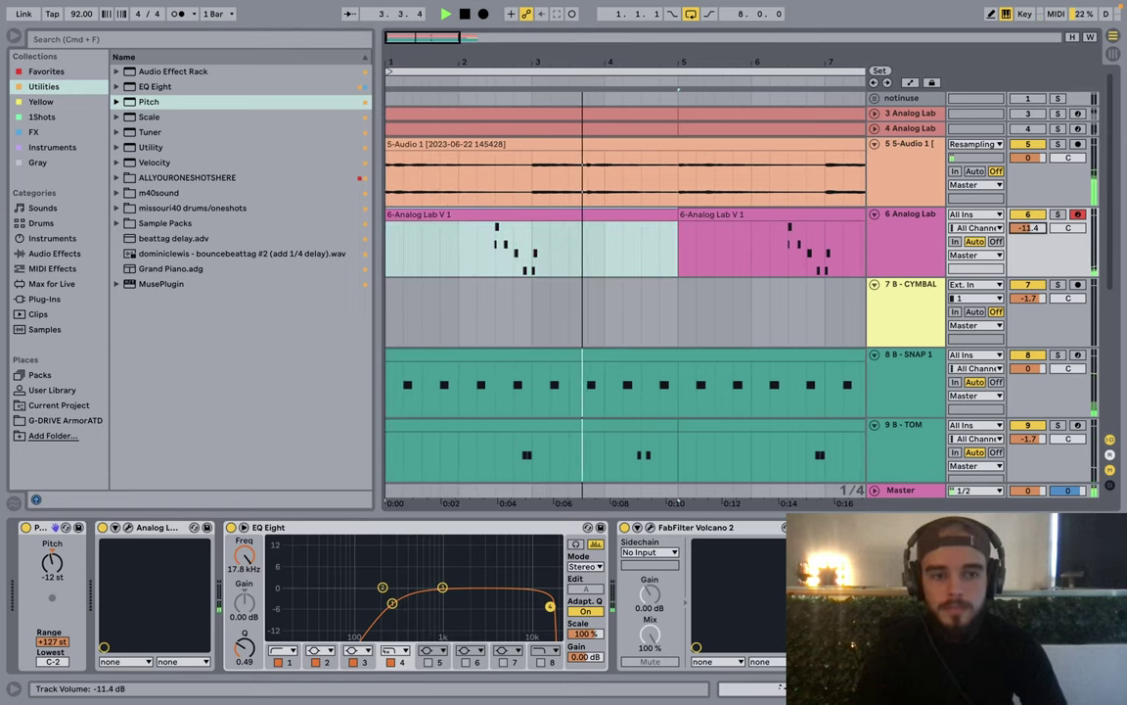
left_click_drag(722, 83, 595, 45)
left_click(893, 244)
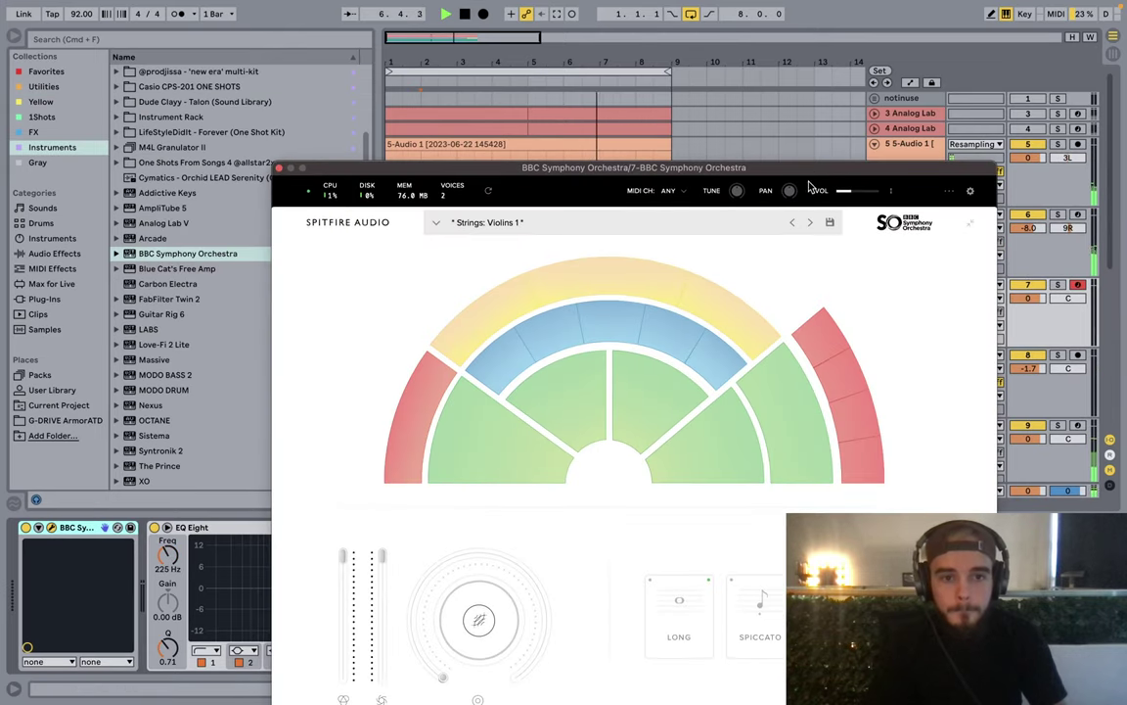
Step: Switch BBC Symphony Orchestra on track 7 to Strings: Celli and close the plugin window
mouse_move(788, 201)
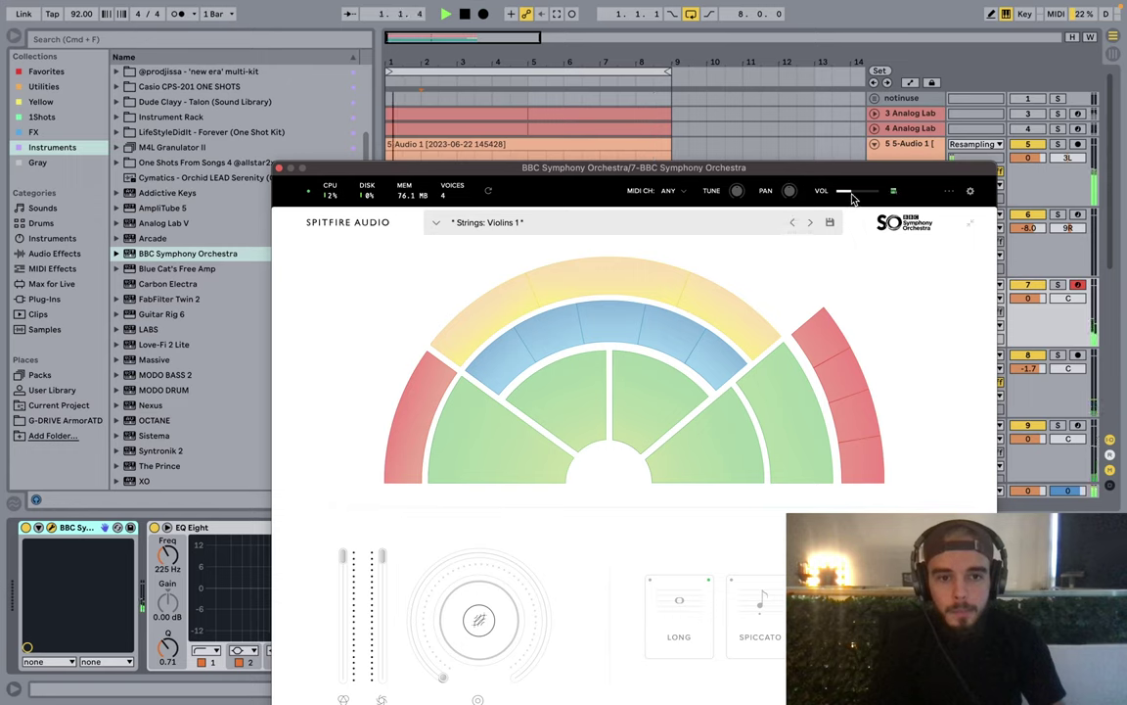
left_click(718, 448)
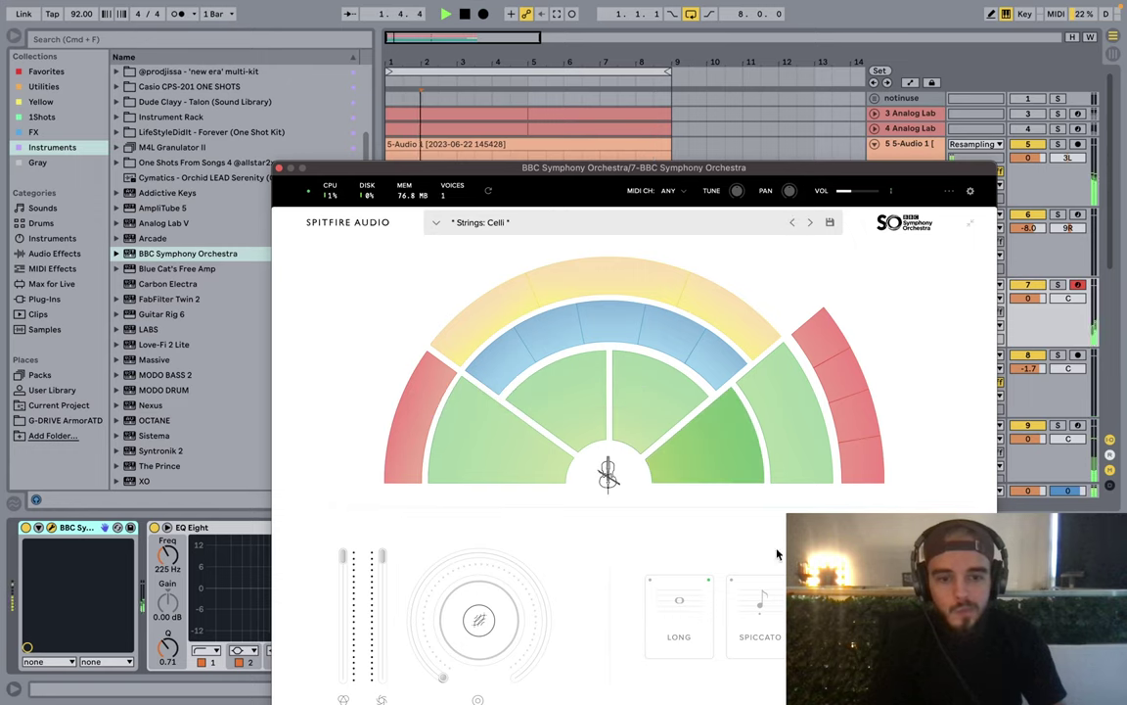
left_click(279, 170)
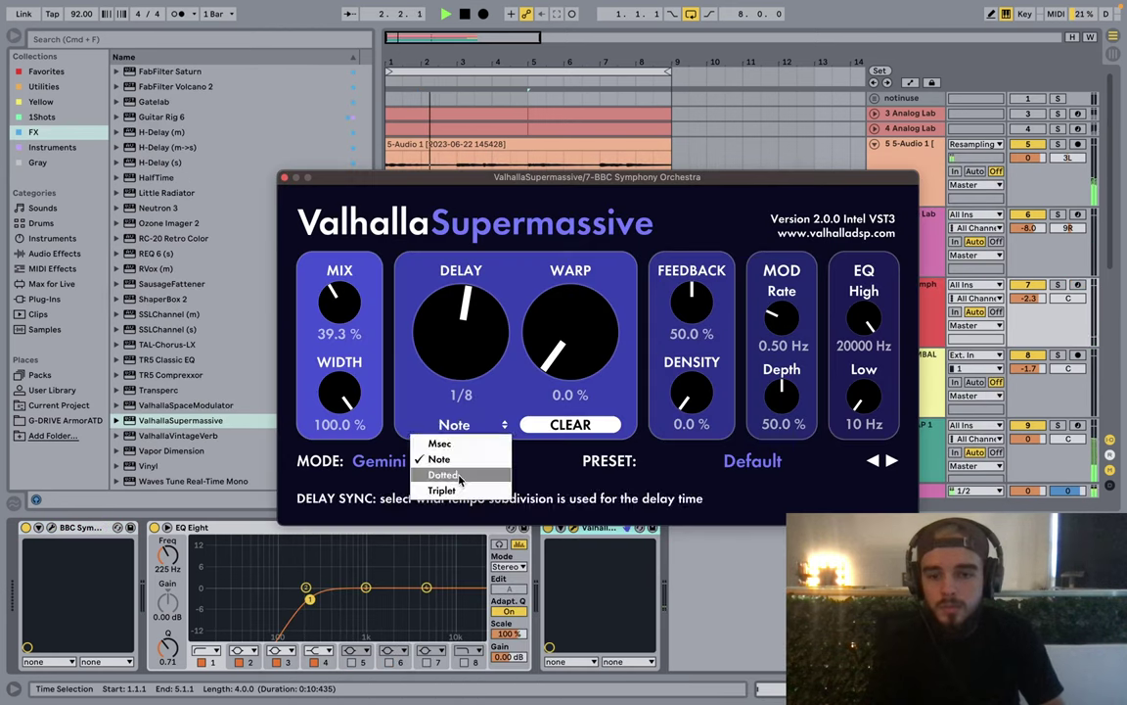
Step: Set ValhallaSupermassive on the BBC Symphony Orchestra track to a dotted 1/8 delay with a 41.5 % mix and close its window
left_click(445, 475)
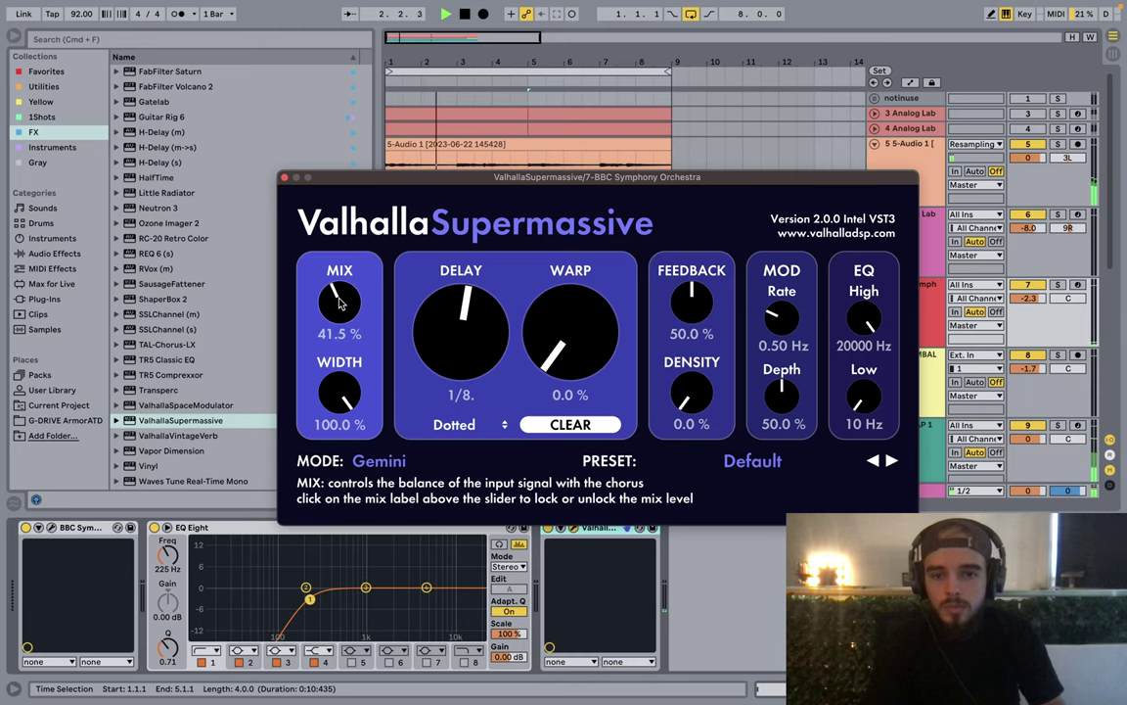
left_click(283, 178)
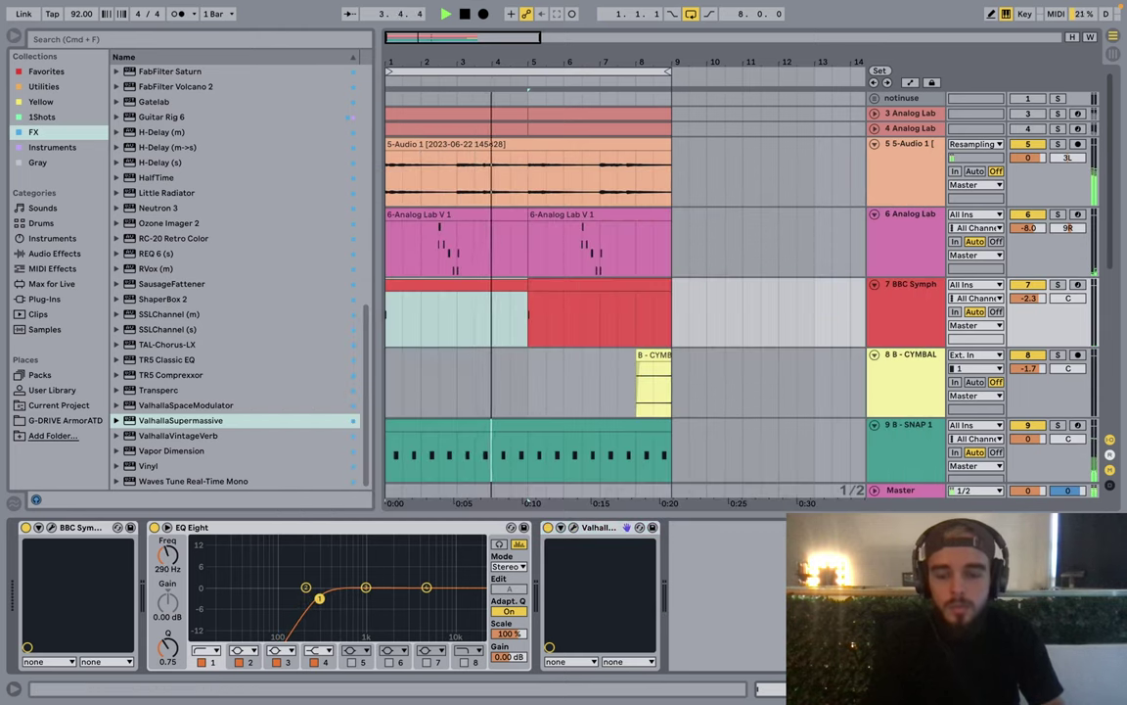
Step: Hide the device view and move the 3 and 4 Analog Lab tracks into the notinuse group
left_click(918, 313)
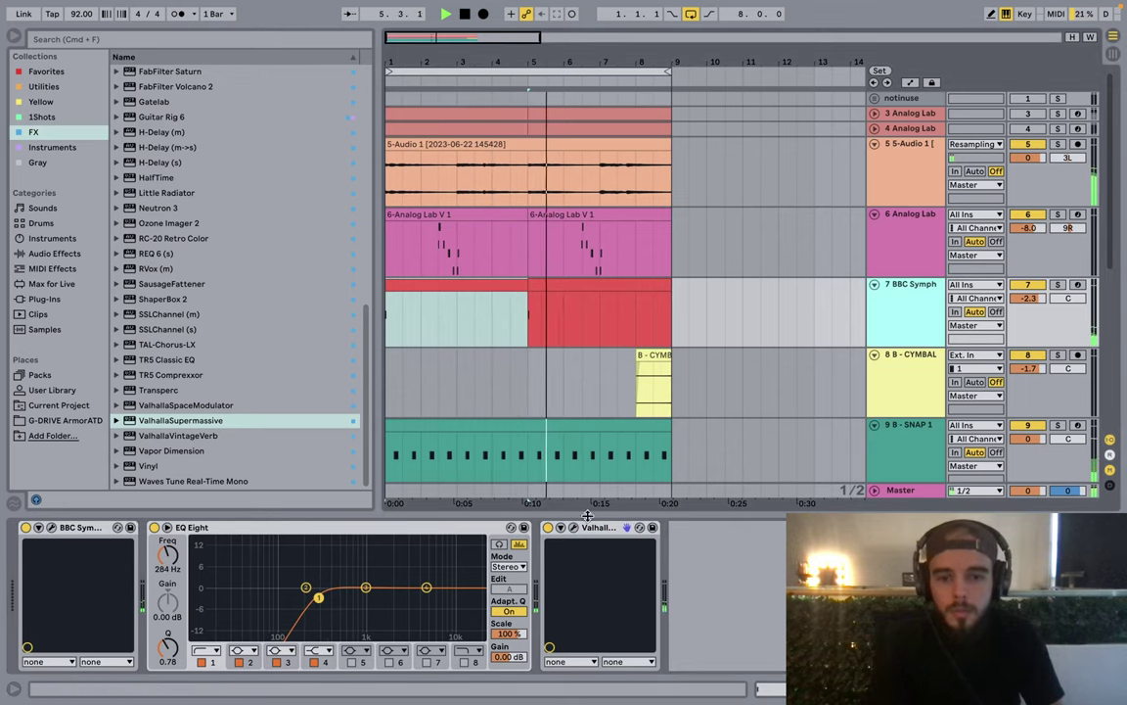
left_click(1113, 689)
scroll(699, 344, "down", 1)
scroll(698, 344, "up", 1)
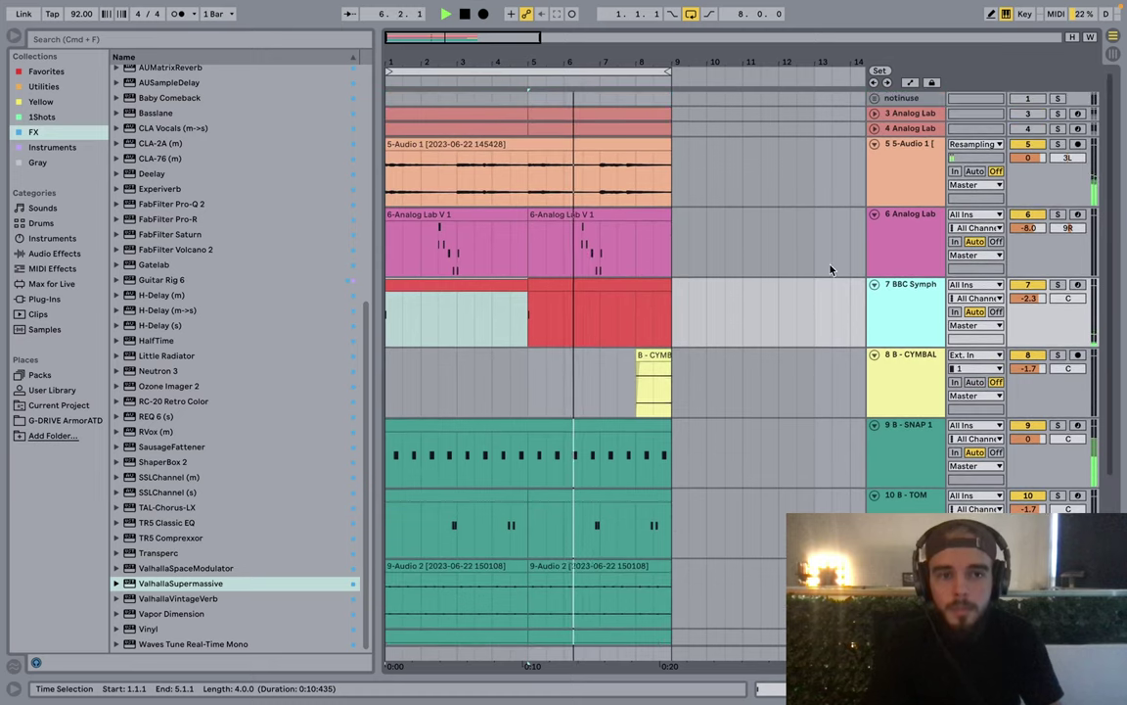
left_click(910, 116)
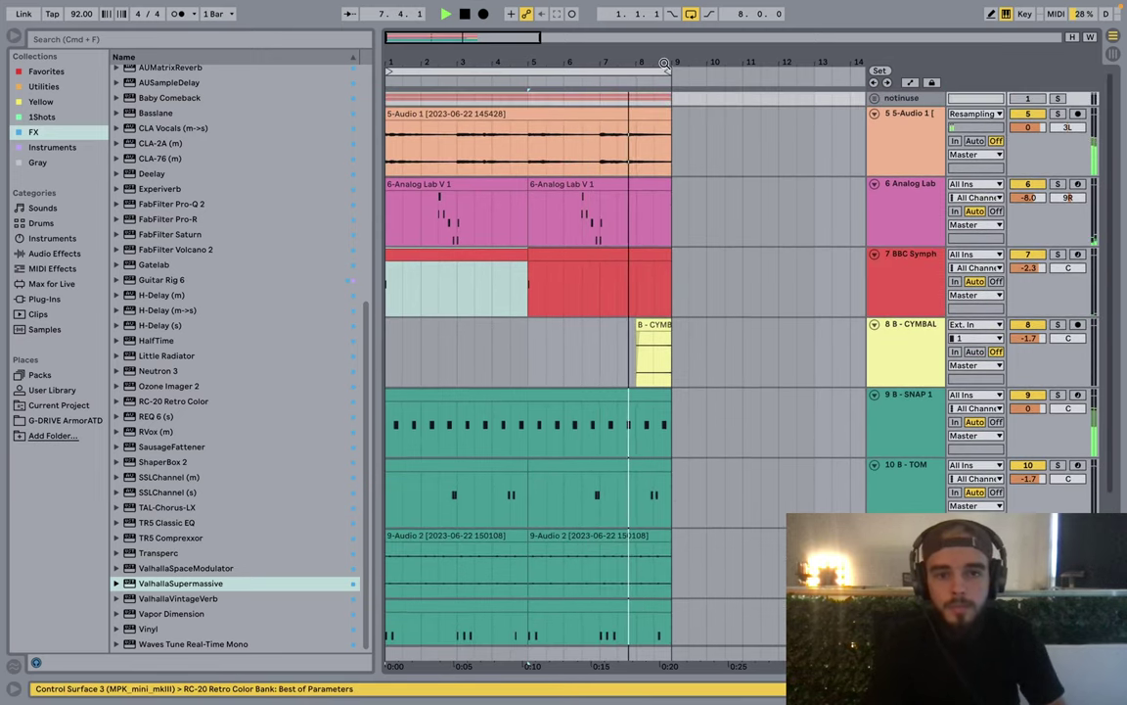
left_click_drag(670, 62, 670, 11)
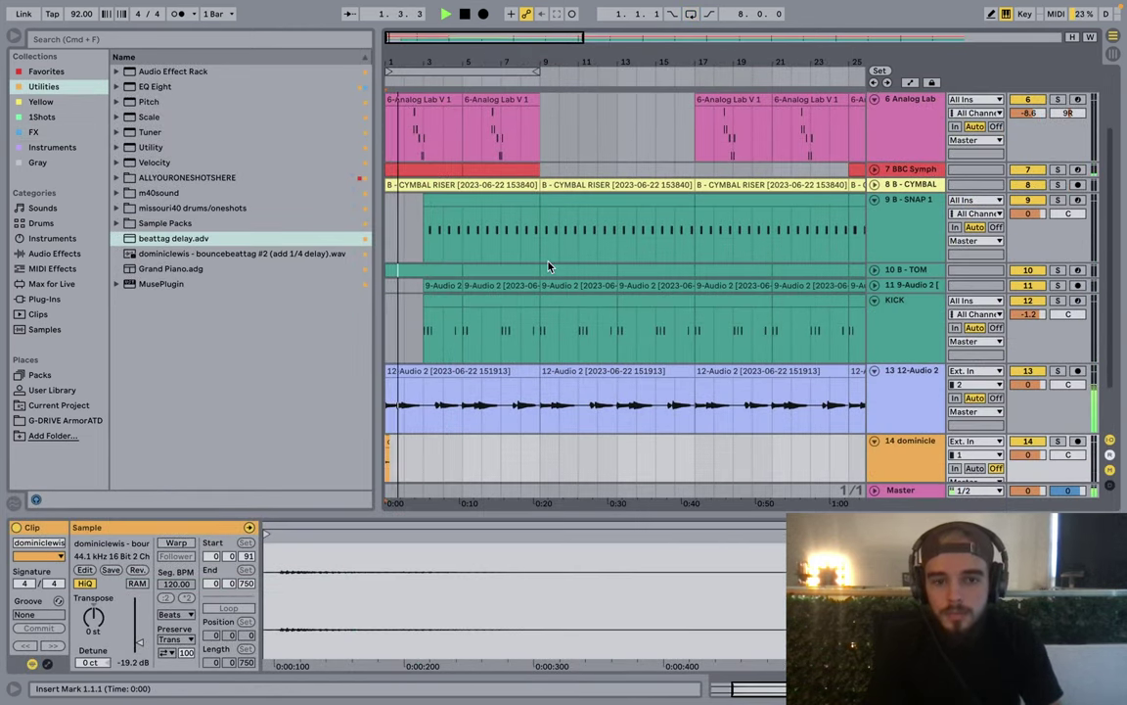
scroll(548, 266, "up", 3)
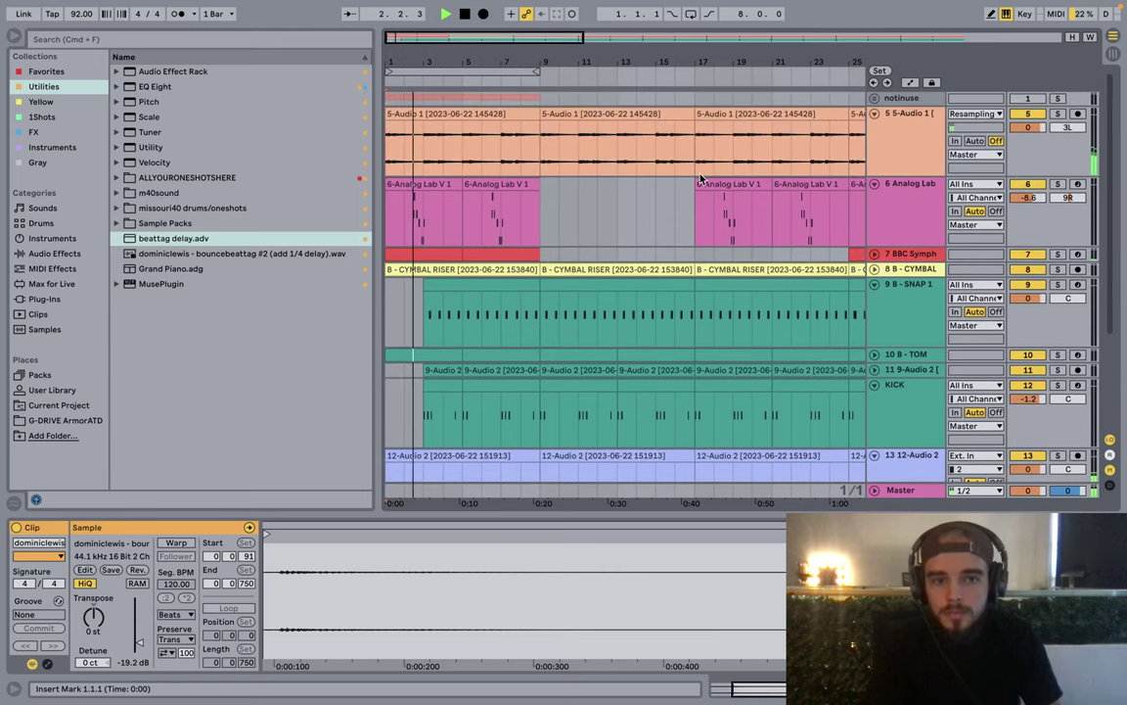
scroll(609, 255, "down", 3)
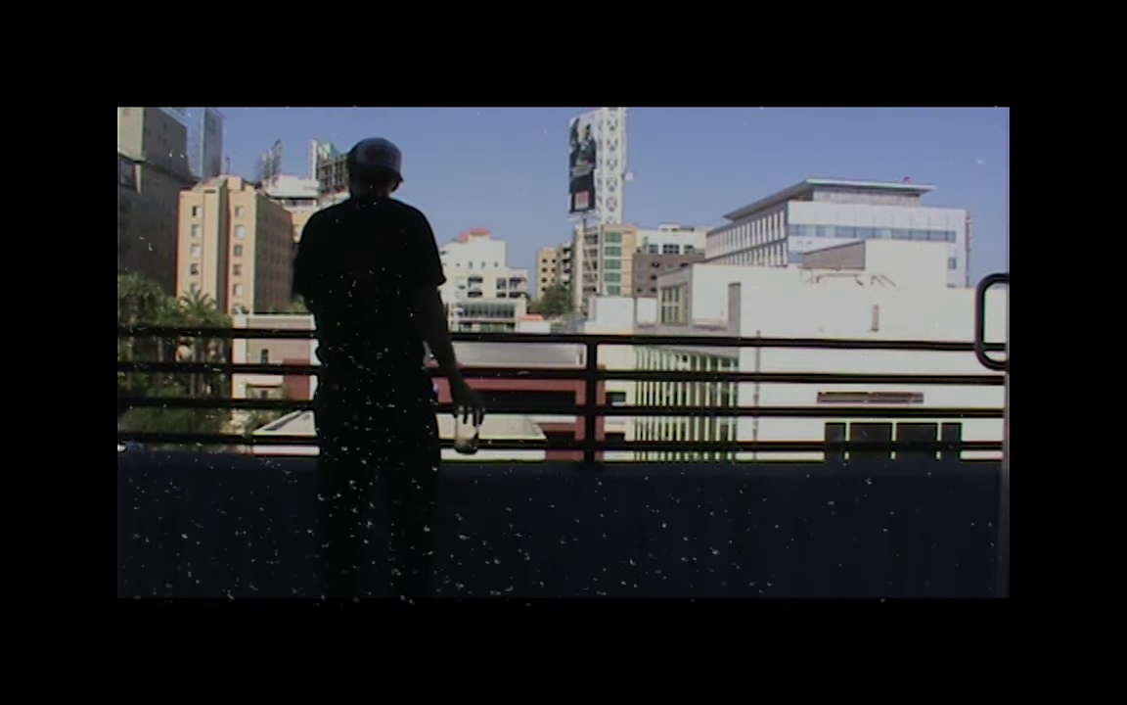